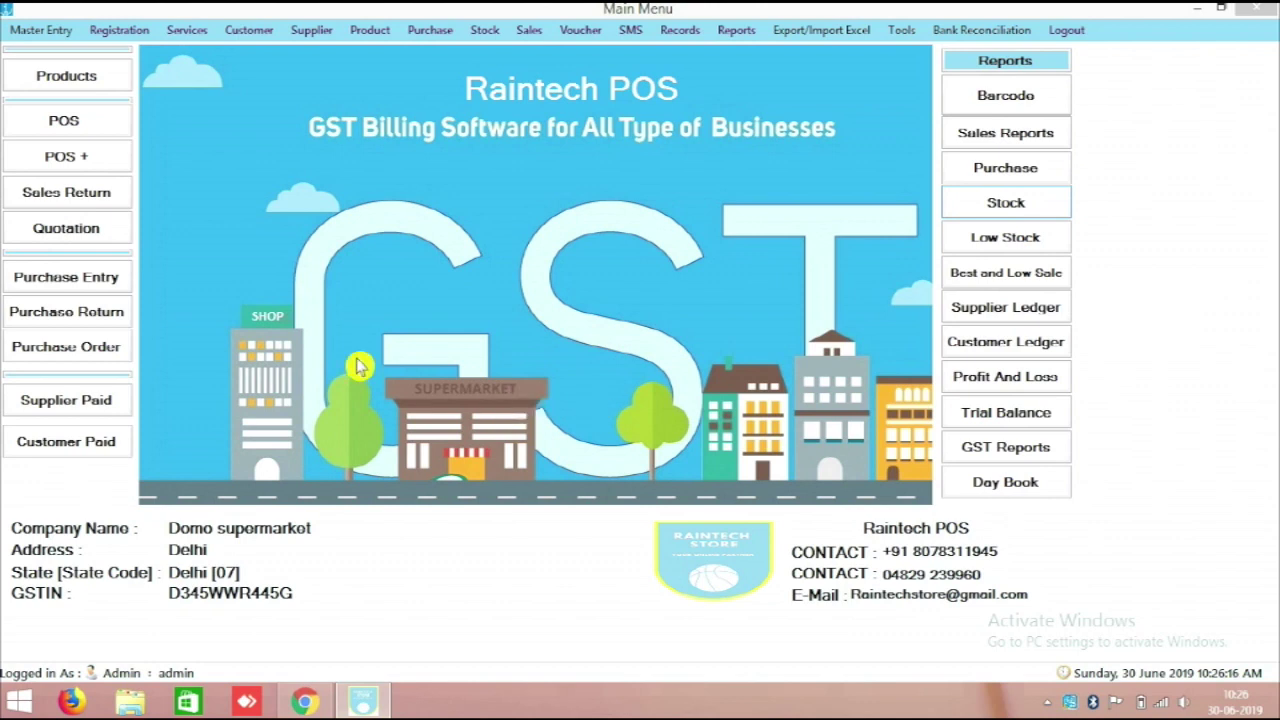
Step: Look over the blank product entry form and the products Excel export/import sheet, closing each one
{"action": "left_click", "coordinate": [82, 80]}
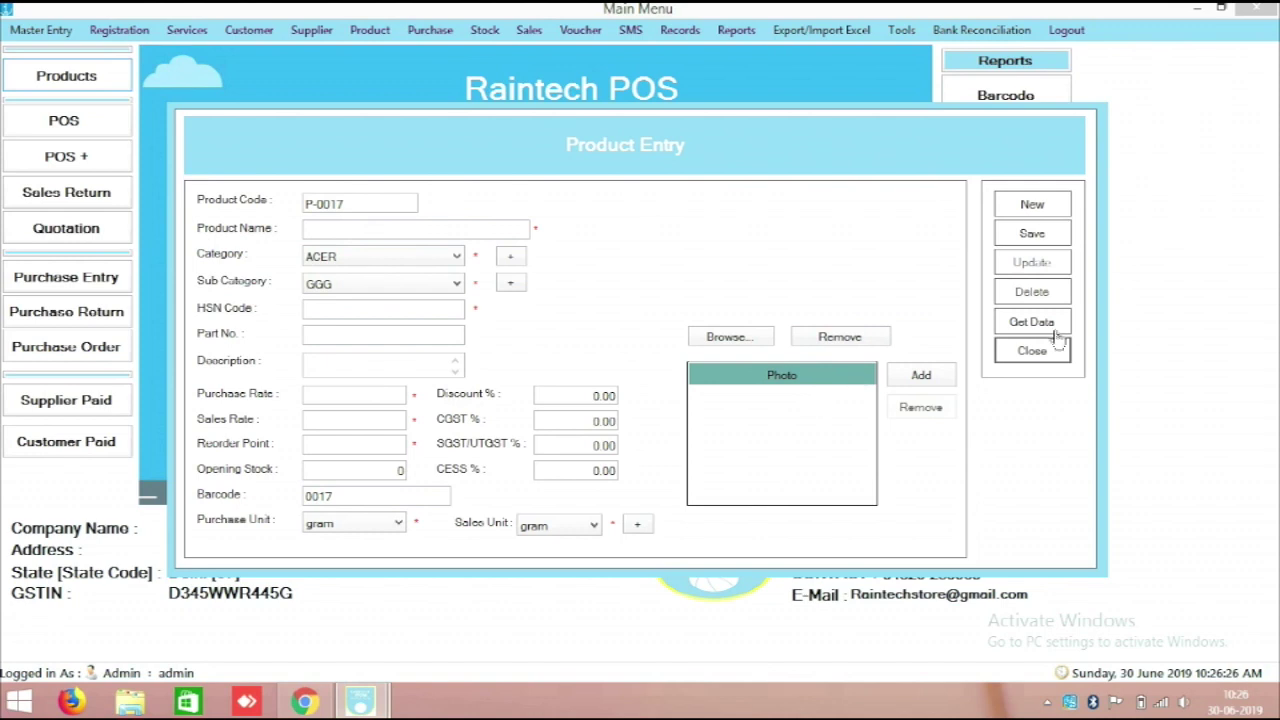
{"action": "left_click", "coordinate": [1032, 351]}
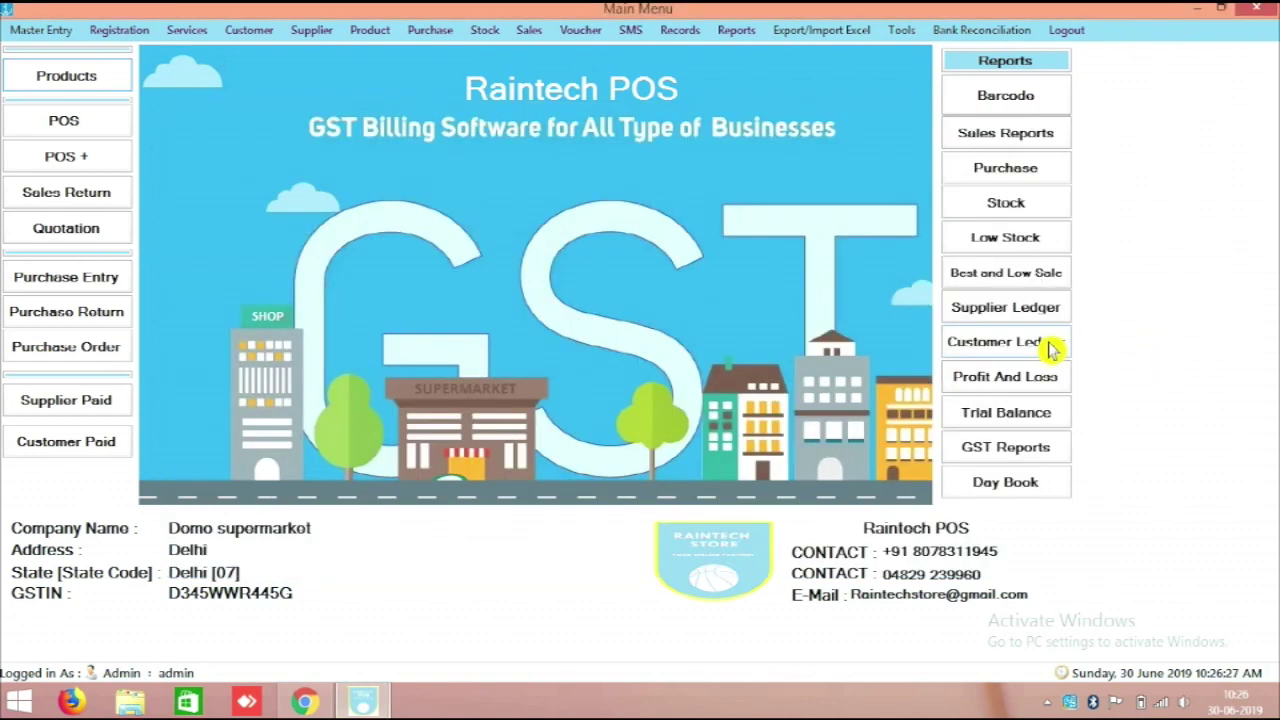
{"action": "left_click", "coordinate": [848, 29]}
{"action": "left_click", "coordinate": [855, 58]}
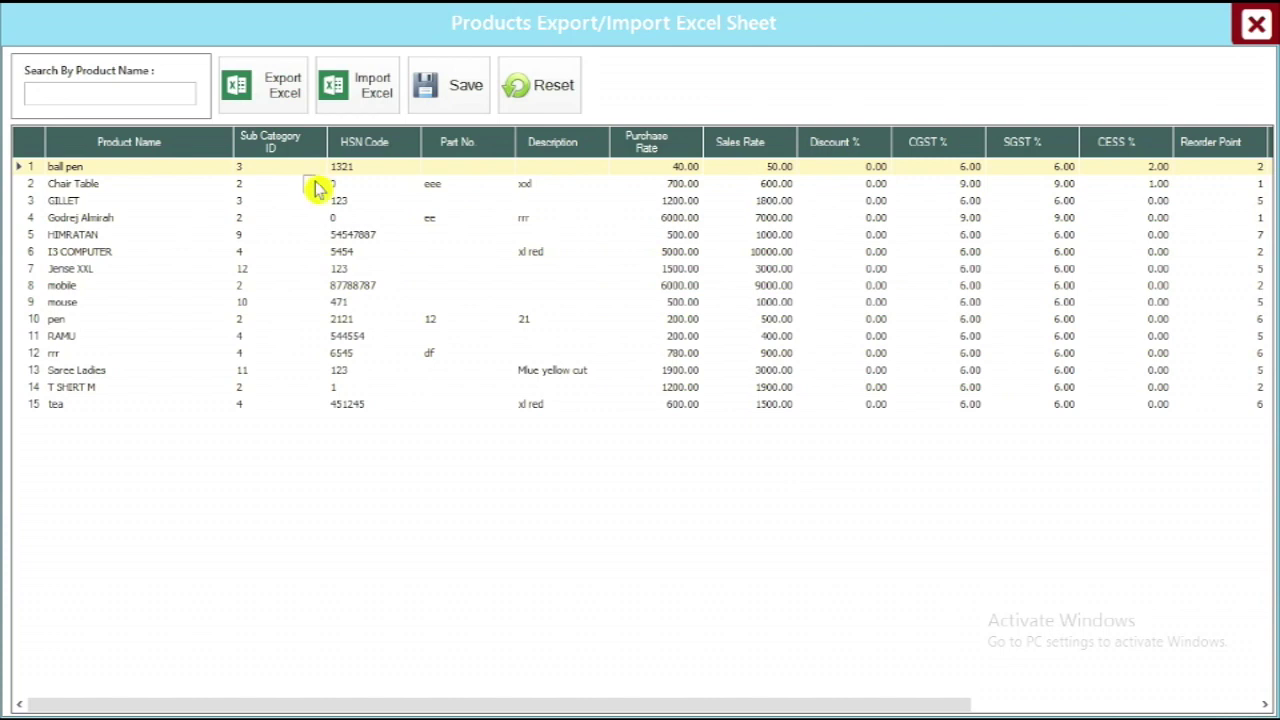
{"action": "left_click", "coordinate": [1256, 24]}
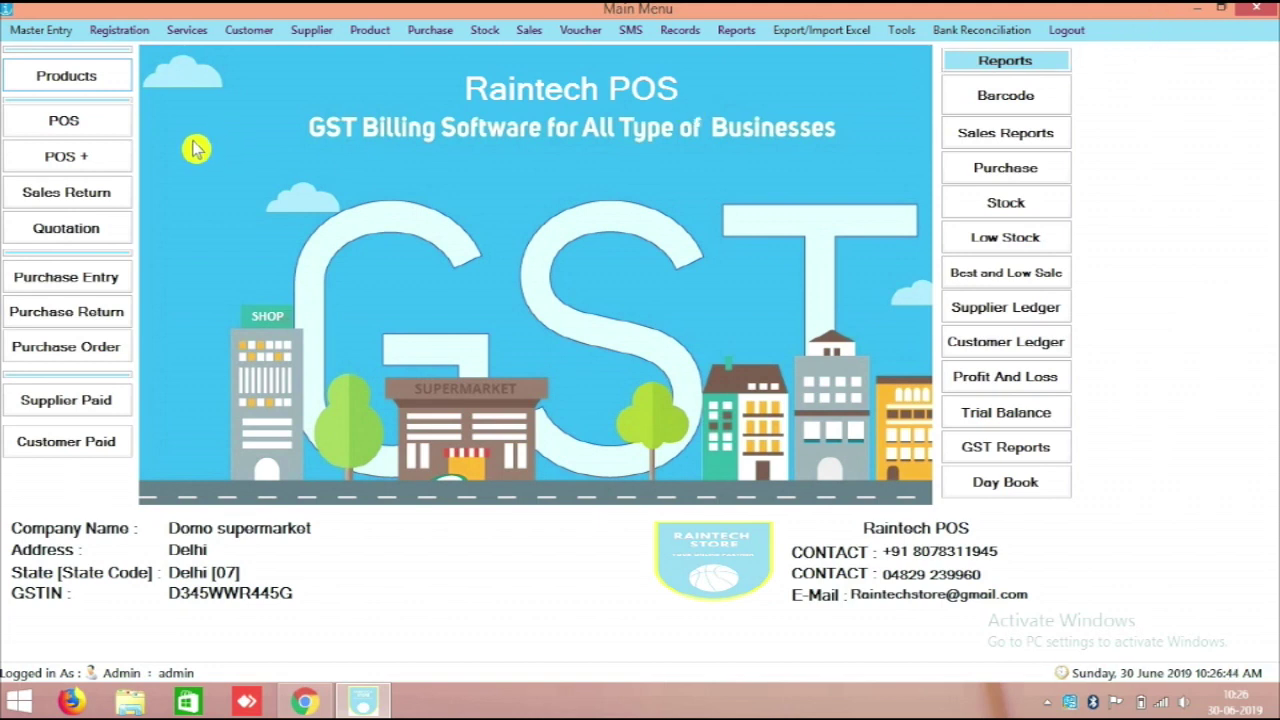
Step: Start a new product entry and name the product "Jense Puma"
{"action": "left_click", "coordinate": [93, 85]}
{"action": "left_click", "coordinate": [316, 228]}
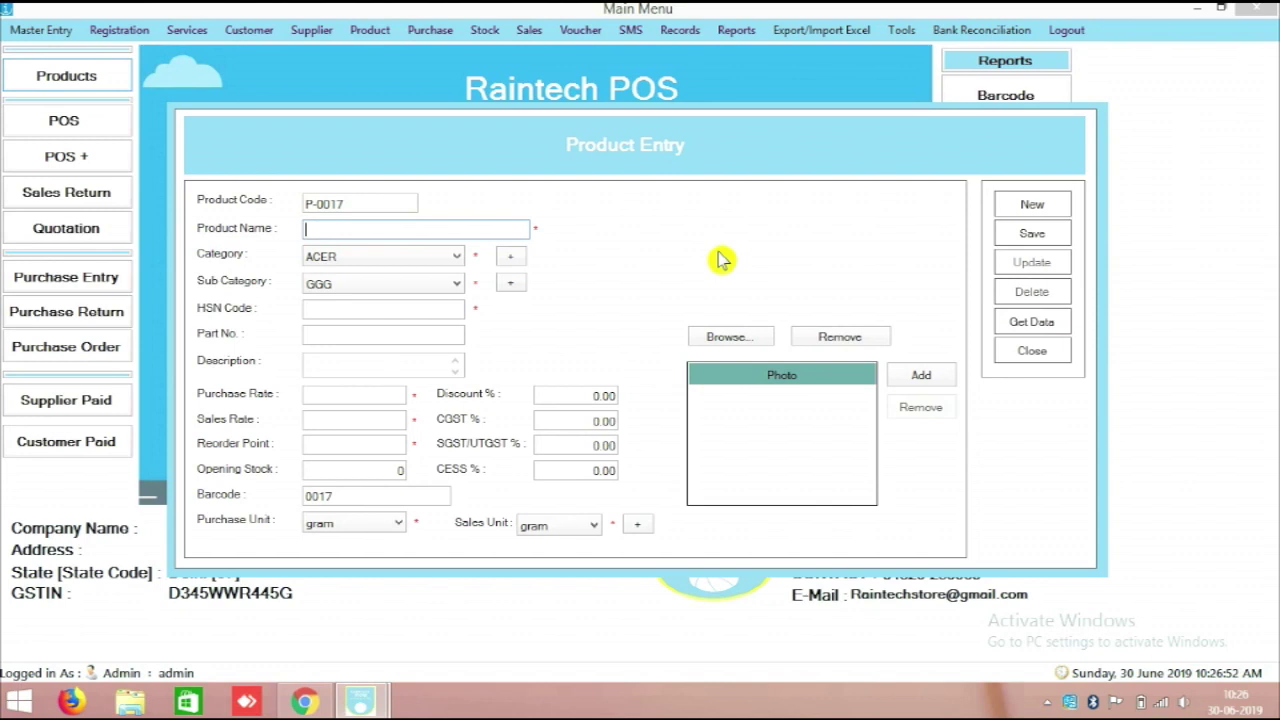
{"action": "type", "text": "Jens"}
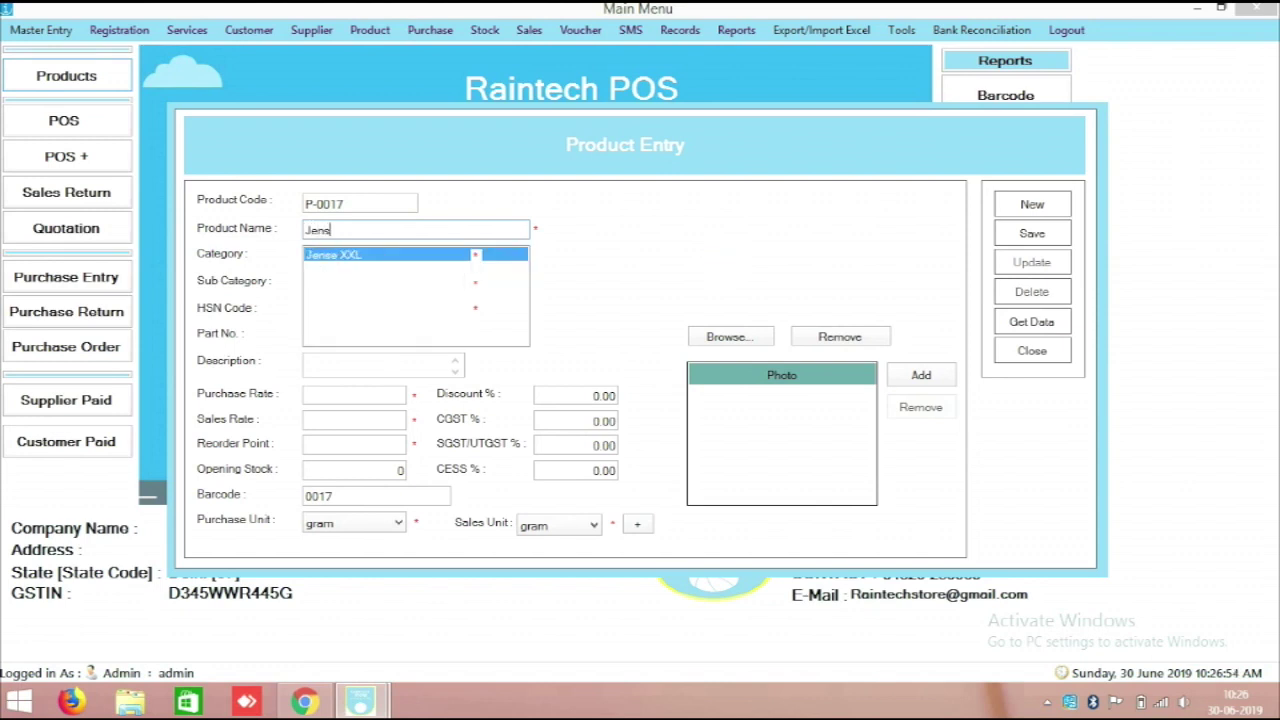
{"action": "type", "text": "e black"}
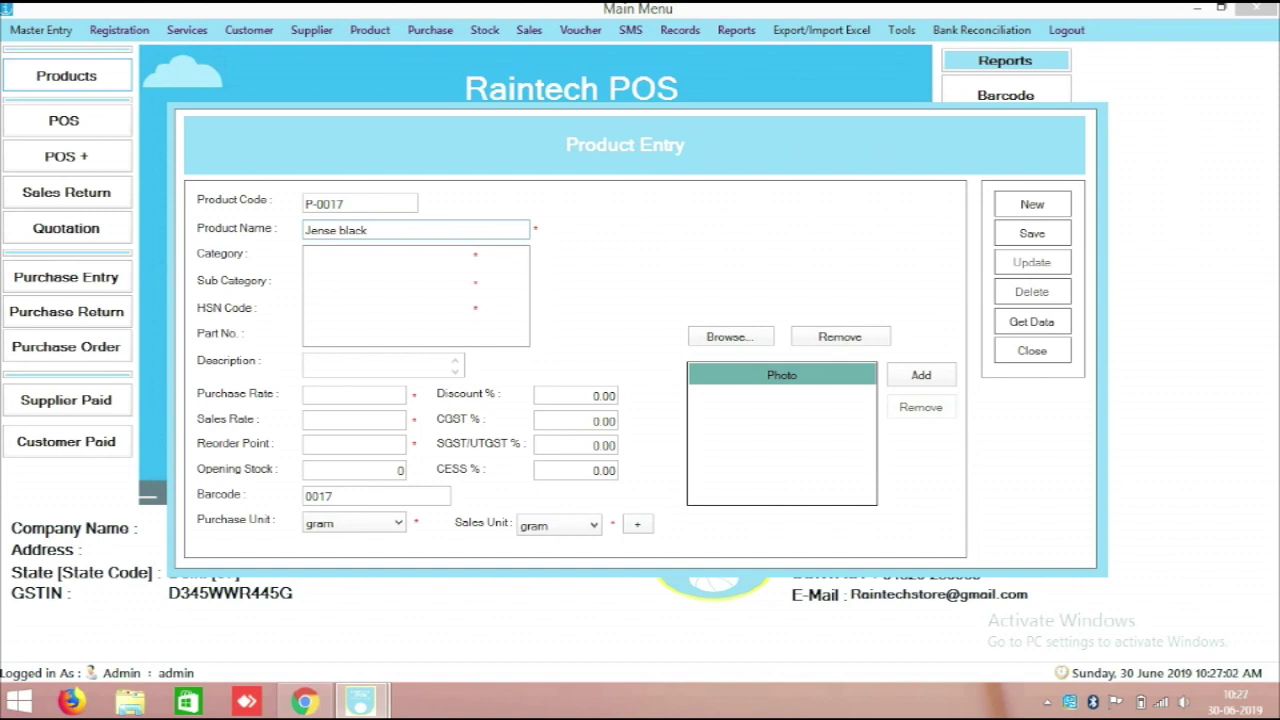
{"action": "key", "text": "BackSpace"}
{"action": "key", "text": "BackSpace"}
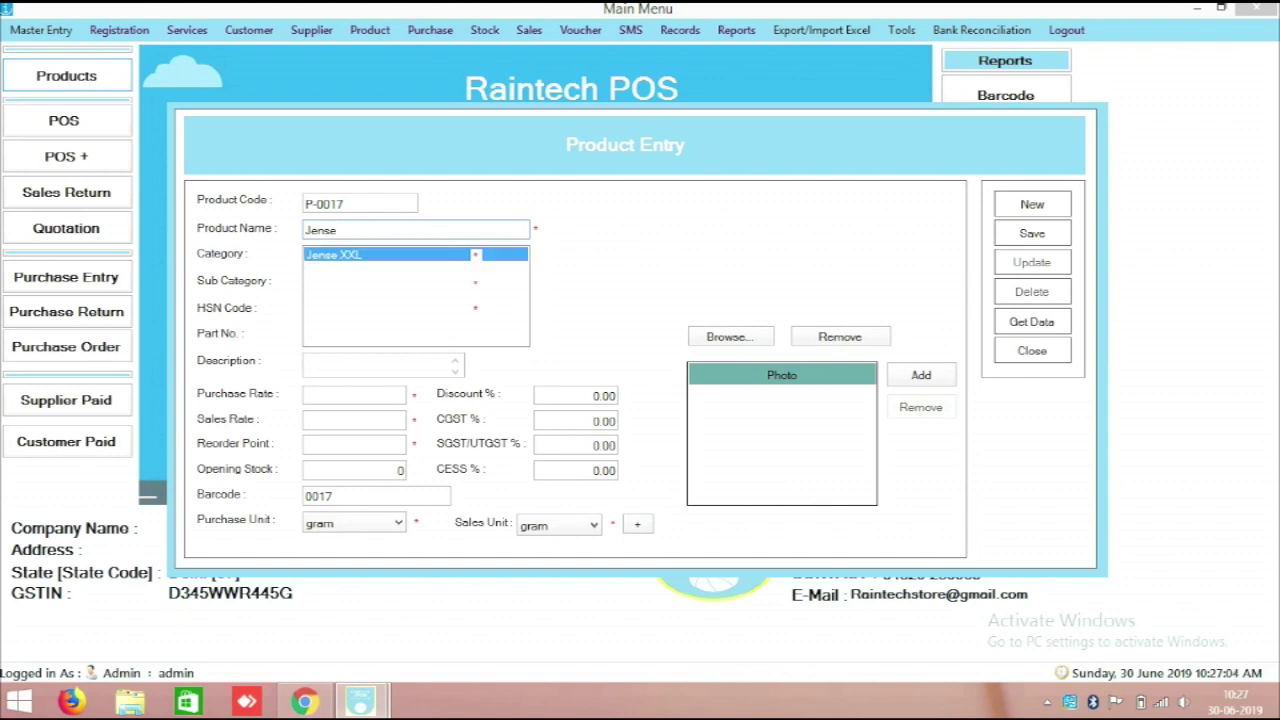
{"action": "type", "text": "O"}
{"action": "type", "text": "Puma"}
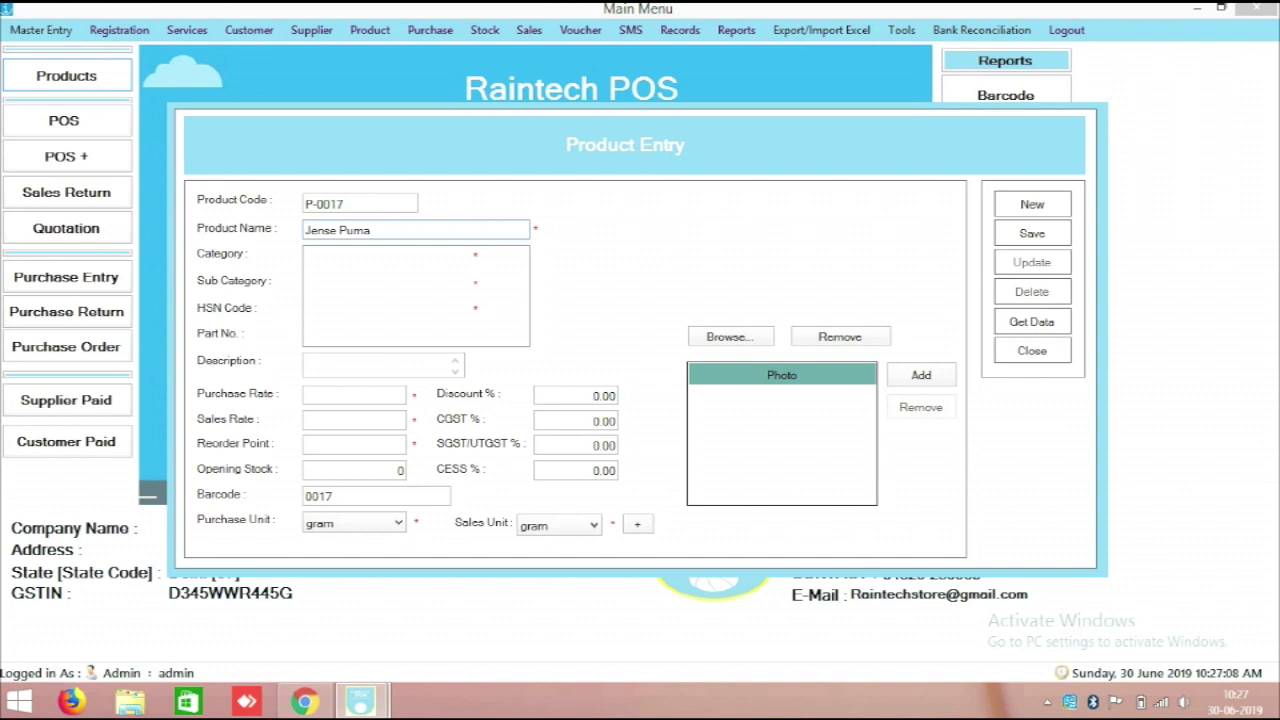
{"action": "left_click", "coordinate": [331, 364]}
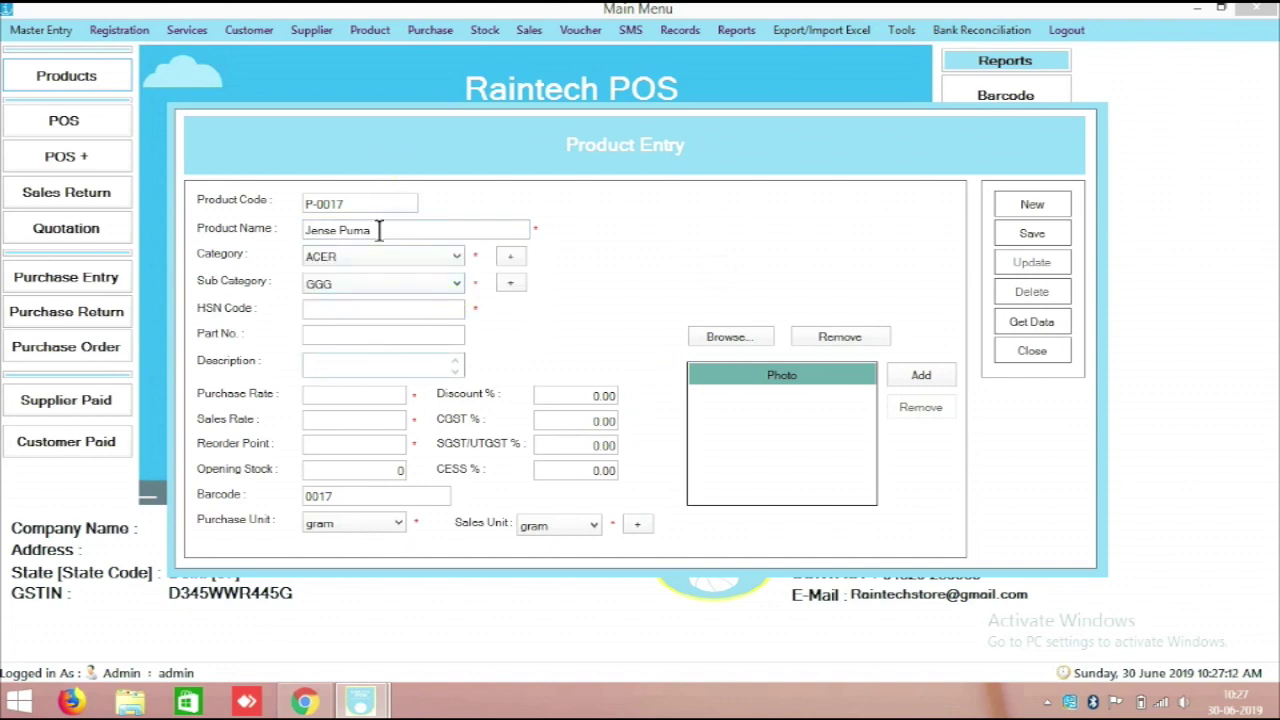
Step: Create and save a new product category named "Puma", and return to the product entry
{"action": "left_click", "coordinate": [454, 262]}
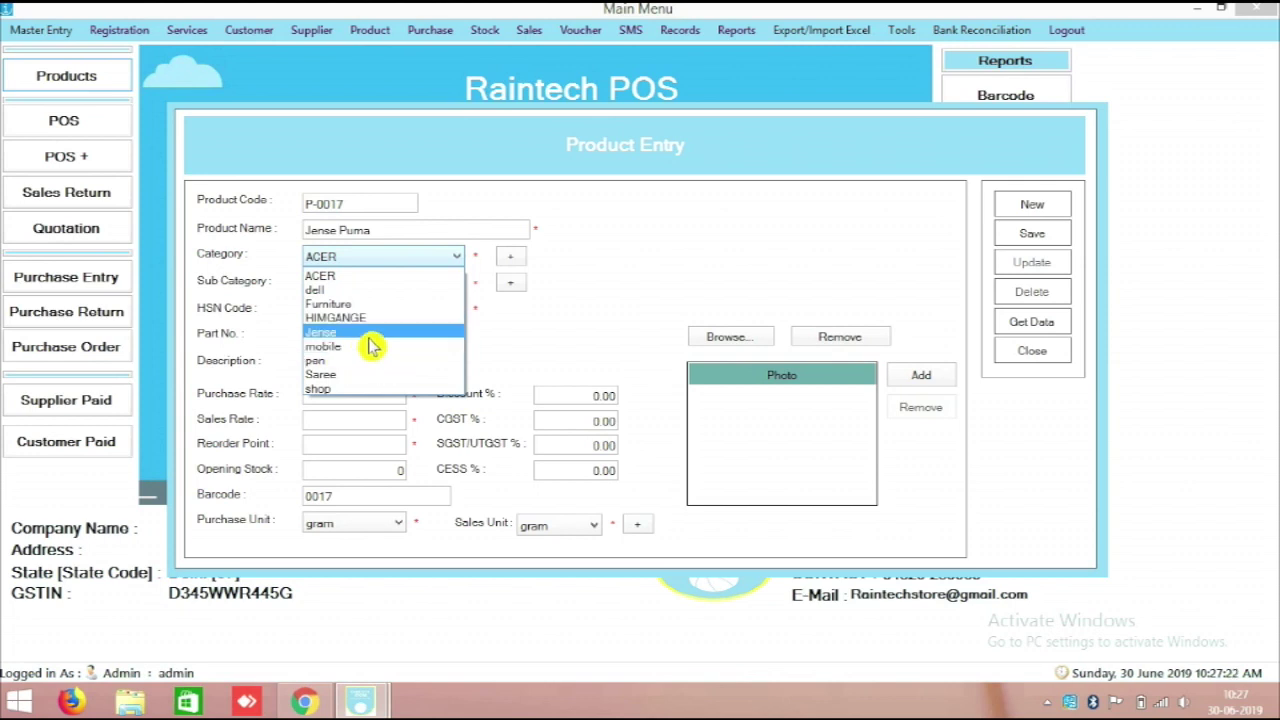
{"action": "left_click", "coordinate": [513, 275]}
{"action": "left_click", "coordinate": [510, 257]}
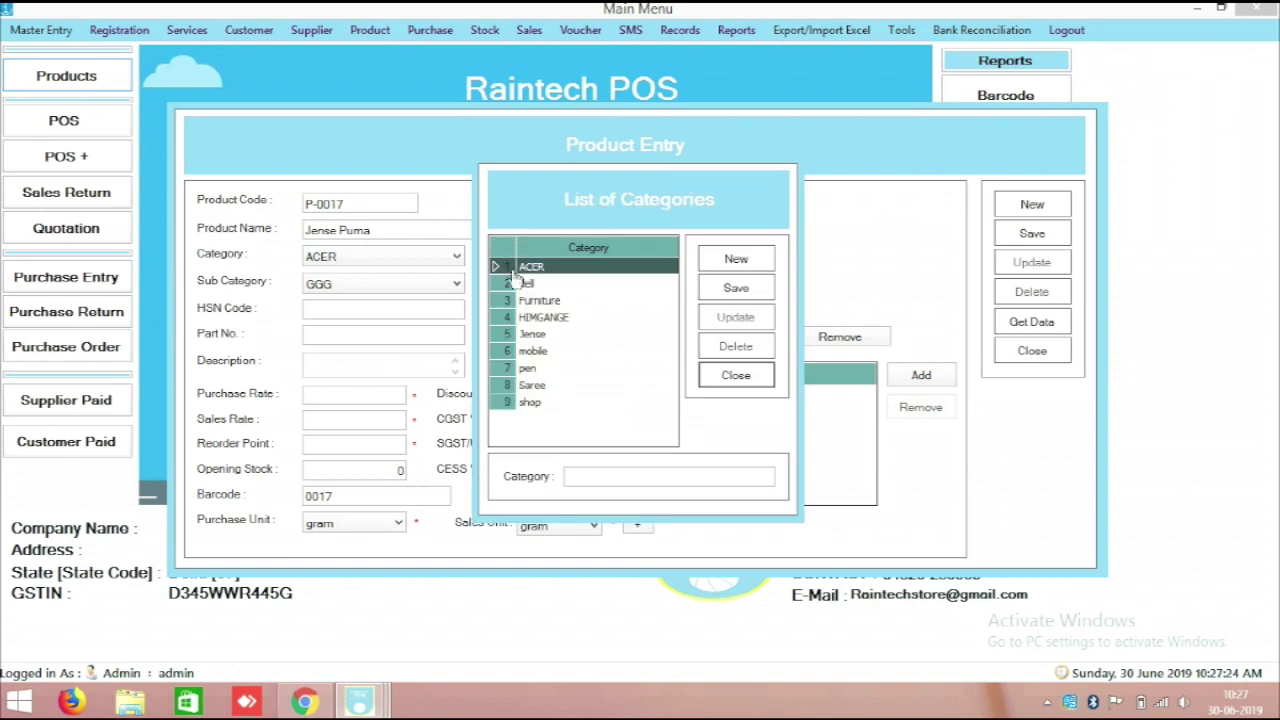
{"action": "left_click", "coordinate": [624, 477]}
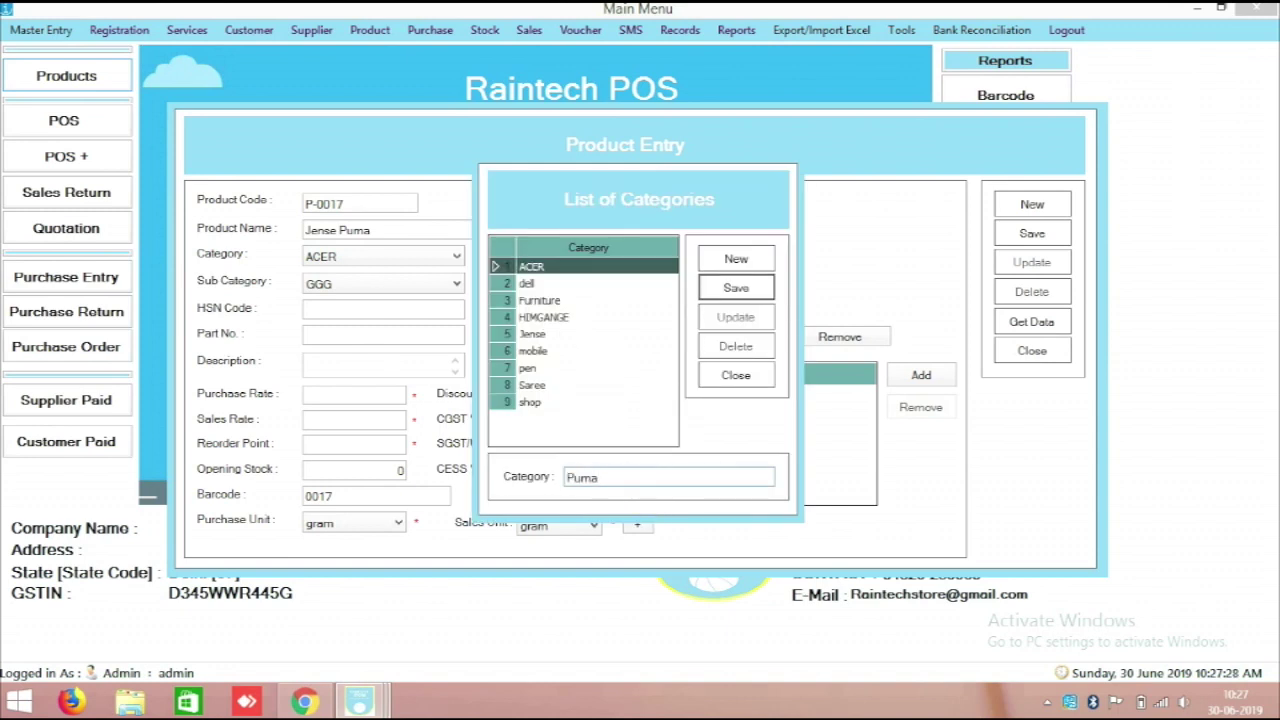
{"action": "left_click", "coordinate": [744, 294]}
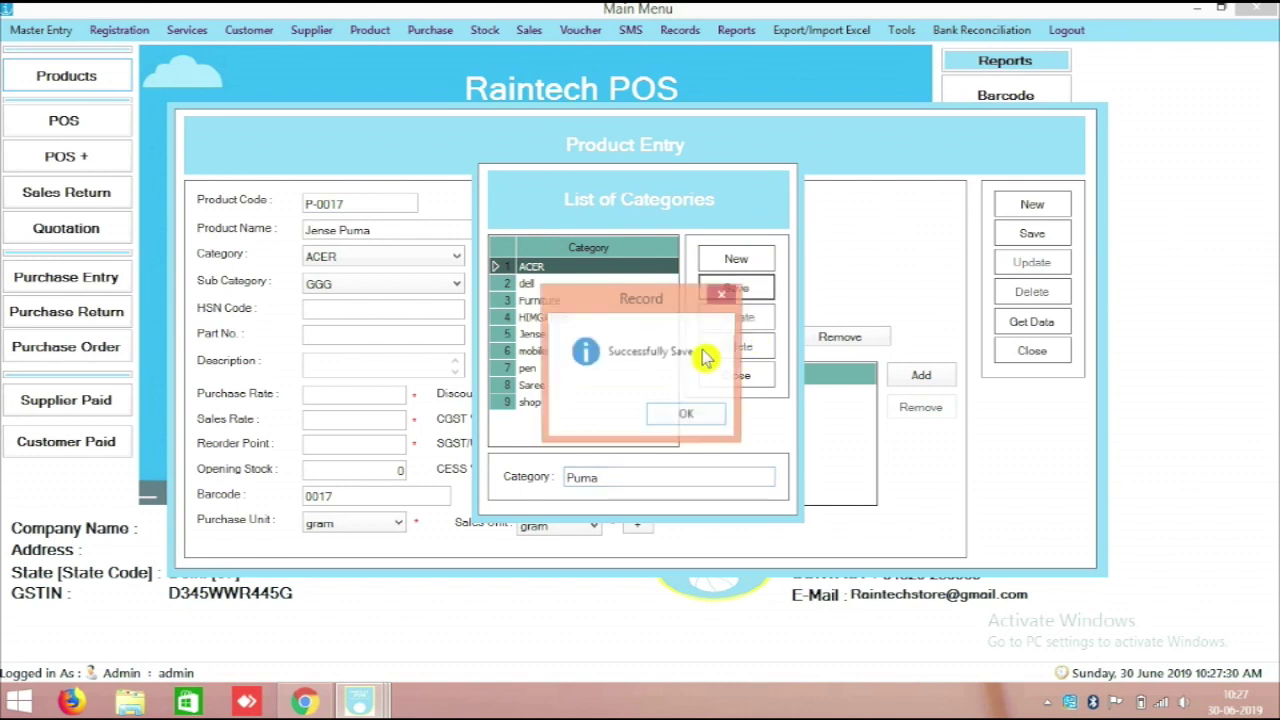
{"action": "left_click", "coordinate": [688, 418]}
{"action": "left_click", "coordinate": [735, 377]}
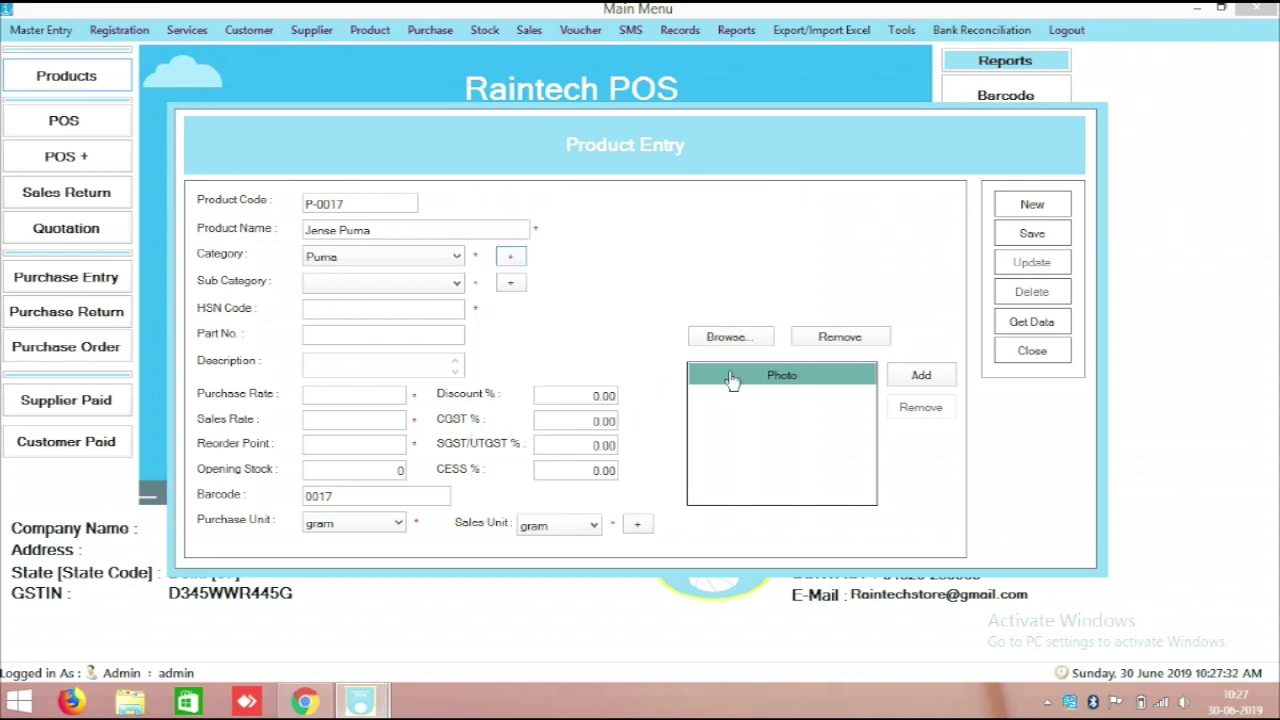
Step: Create and save the sub category "jense puma" under the Puma category, and return to the product entry
{"action": "left_click", "coordinate": [394, 283]}
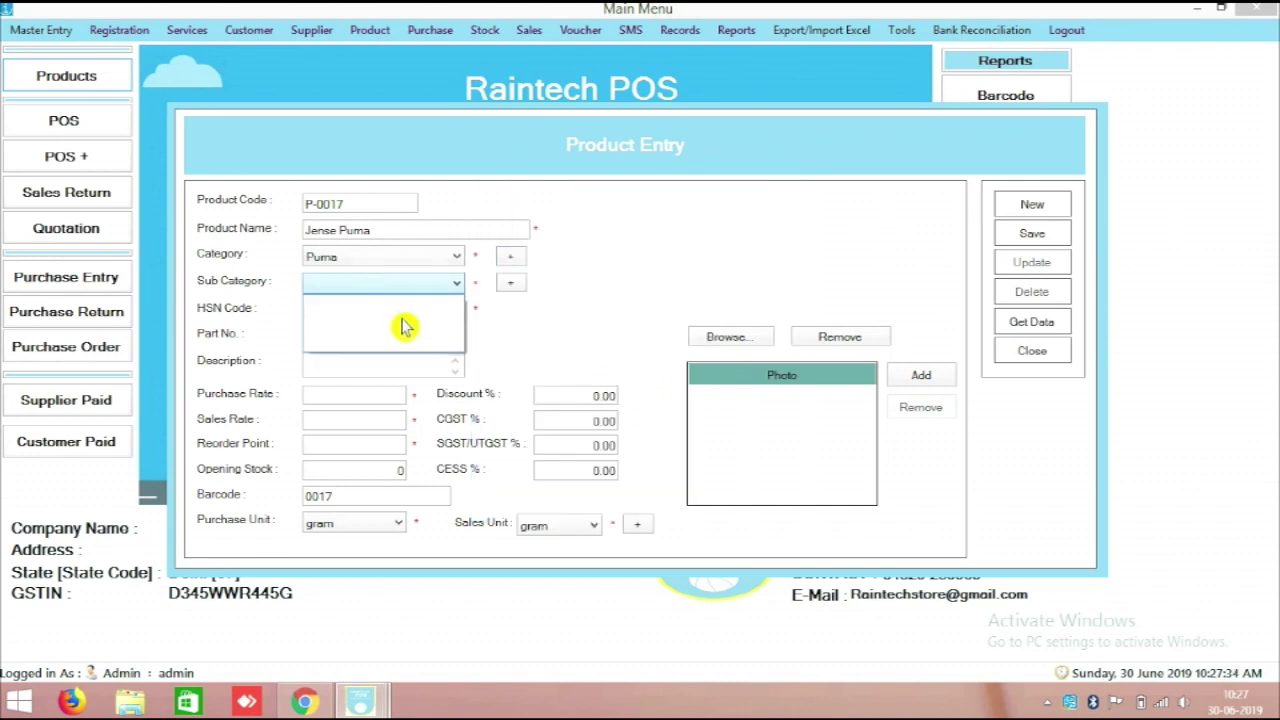
{"action": "left_click", "coordinate": [515, 291]}
{"action": "left_click", "coordinate": [512, 286]}
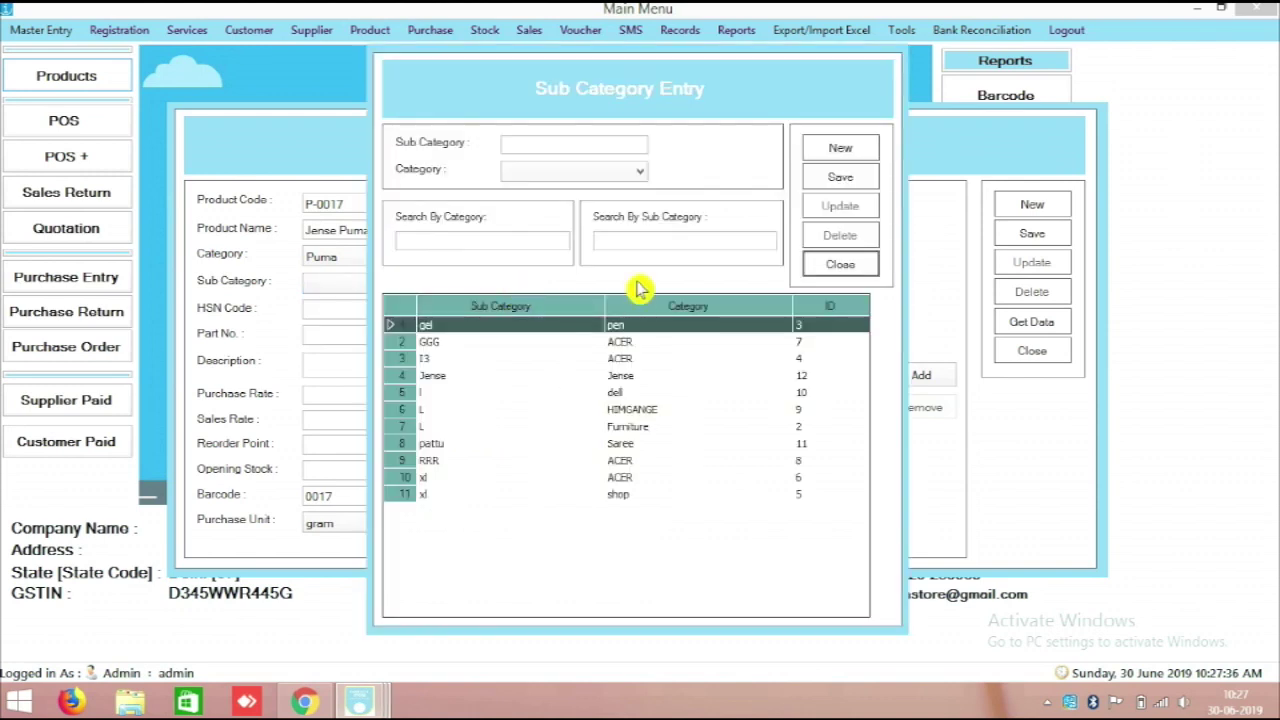
{"action": "left_click", "coordinate": [560, 146]}
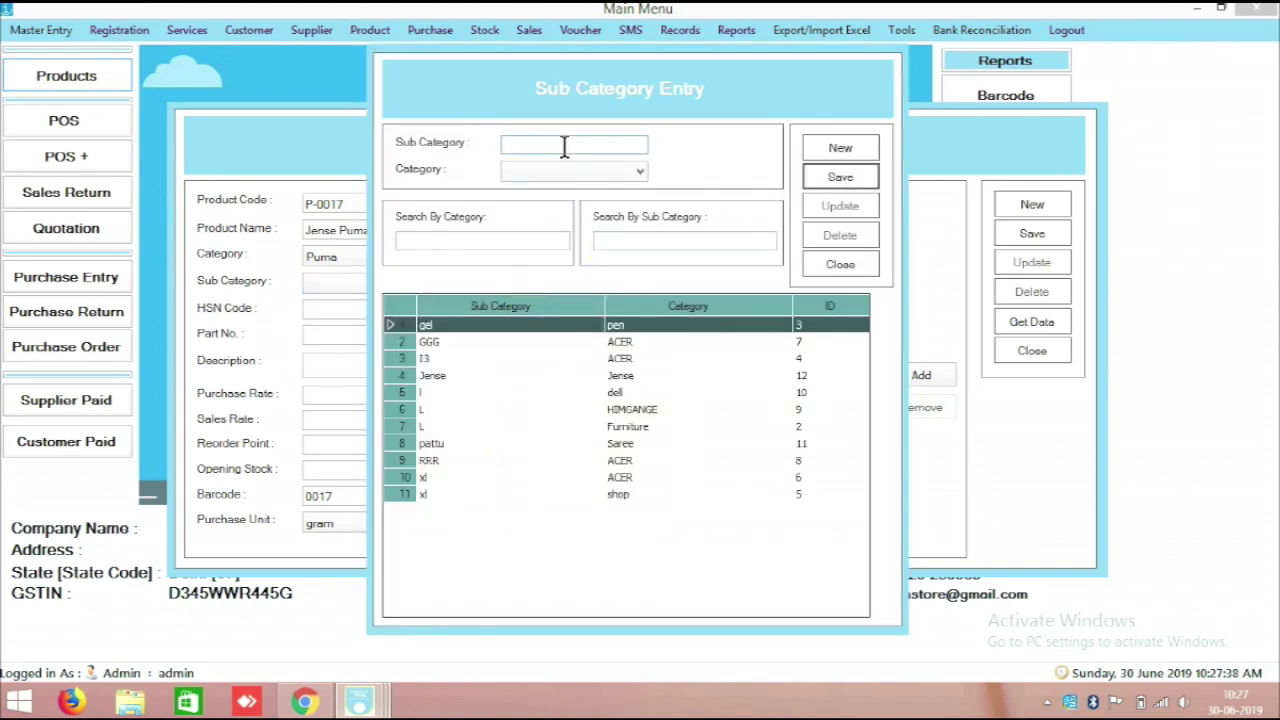
{"action": "type", "text": "jense puma"}
{"action": "left_click", "coordinate": [586, 172]}
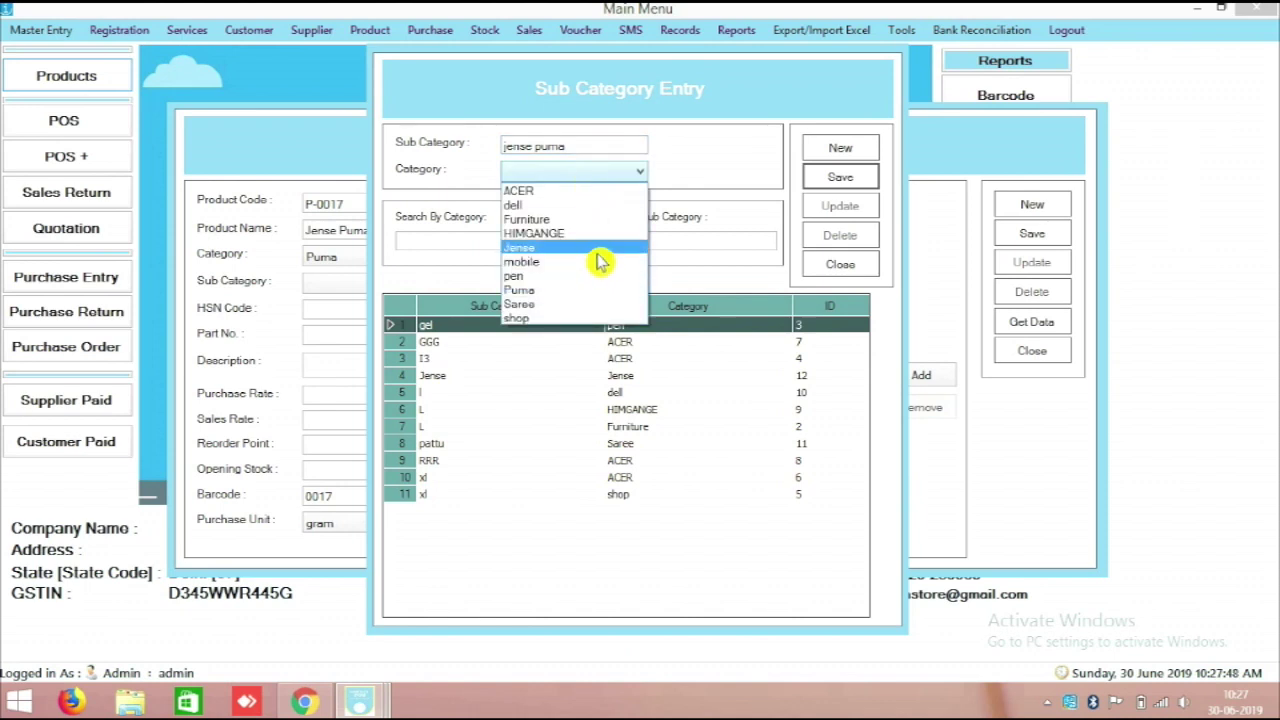
{"action": "left_click", "coordinate": [594, 290]}
{"action": "left_click", "coordinate": [838, 177]}
{"action": "left_click", "coordinate": [689, 414]}
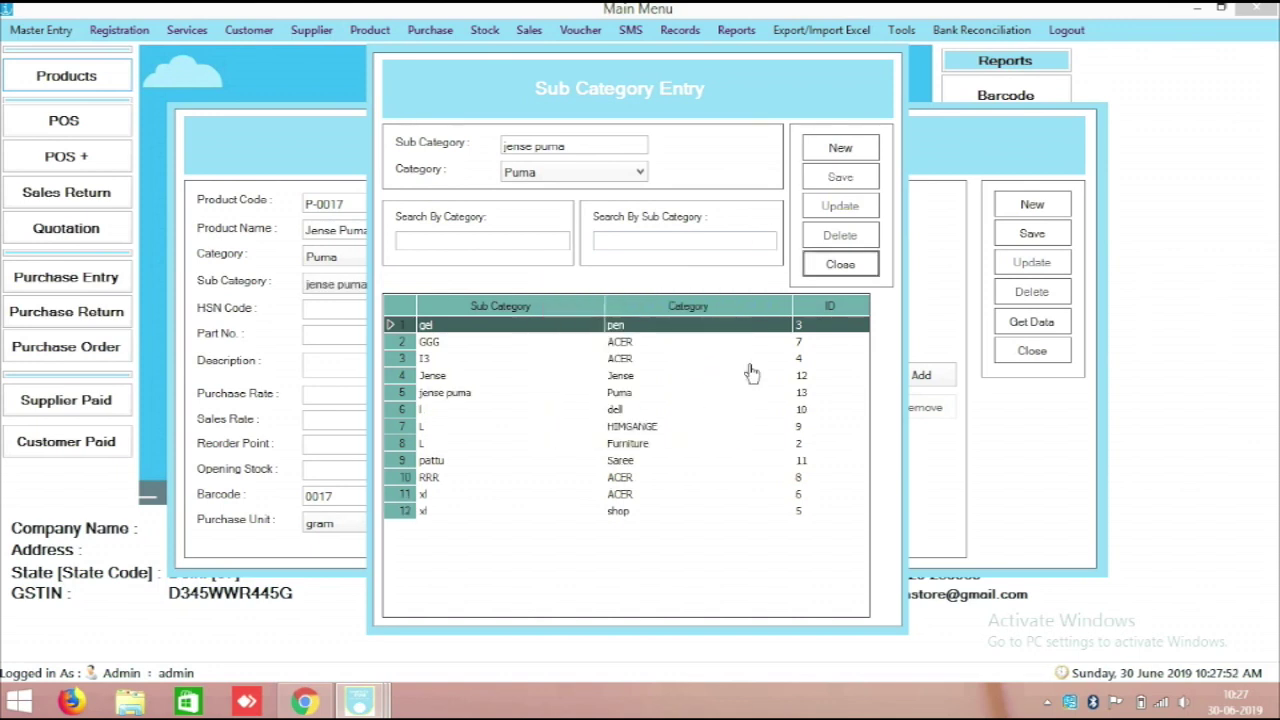
{"action": "left_click", "coordinate": [840, 264]}
Step: Enter HSN code 123, a purchase rate of 1300 and a sales rate of 2000 for the product
{"action": "left_click", "coordinate": [351, 309]}
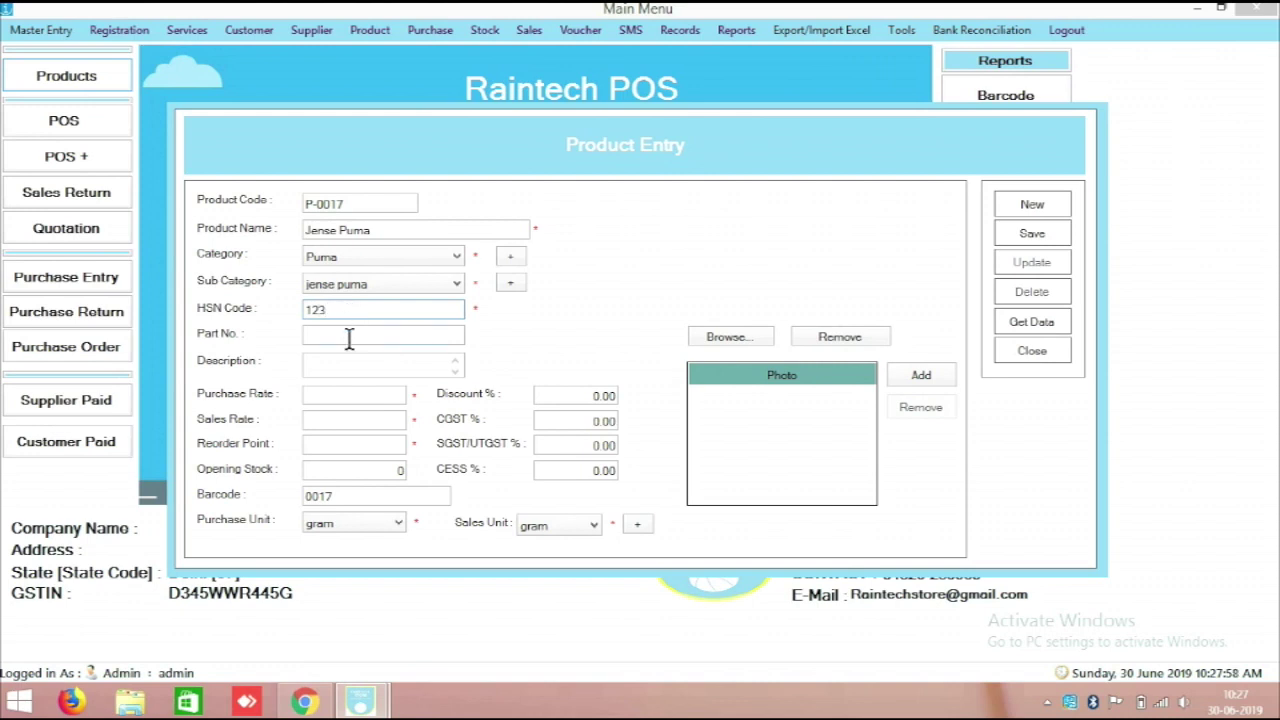
{"action": "left_click", "coordinate": [356, 397]}
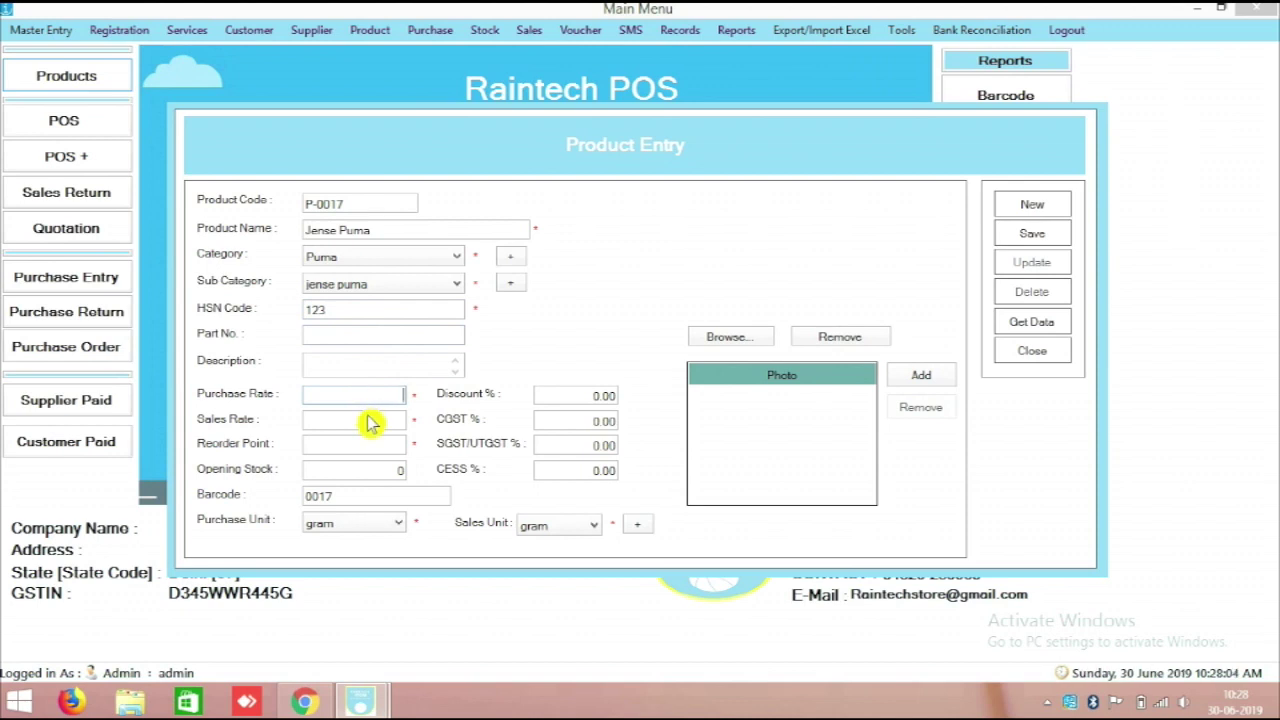
{"action": "type", "text": "1300"}
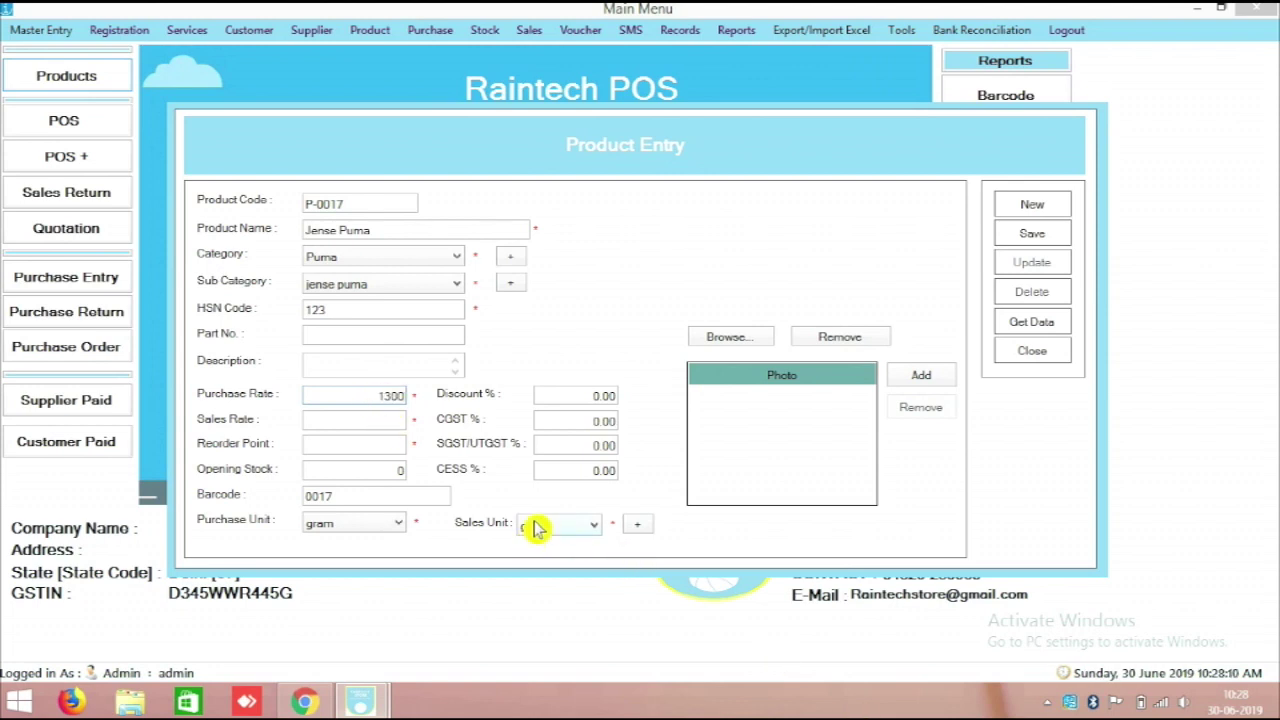
{"action": "left_click", "coordinate": [390, 422]}
{"action": "type", "text": "2"}
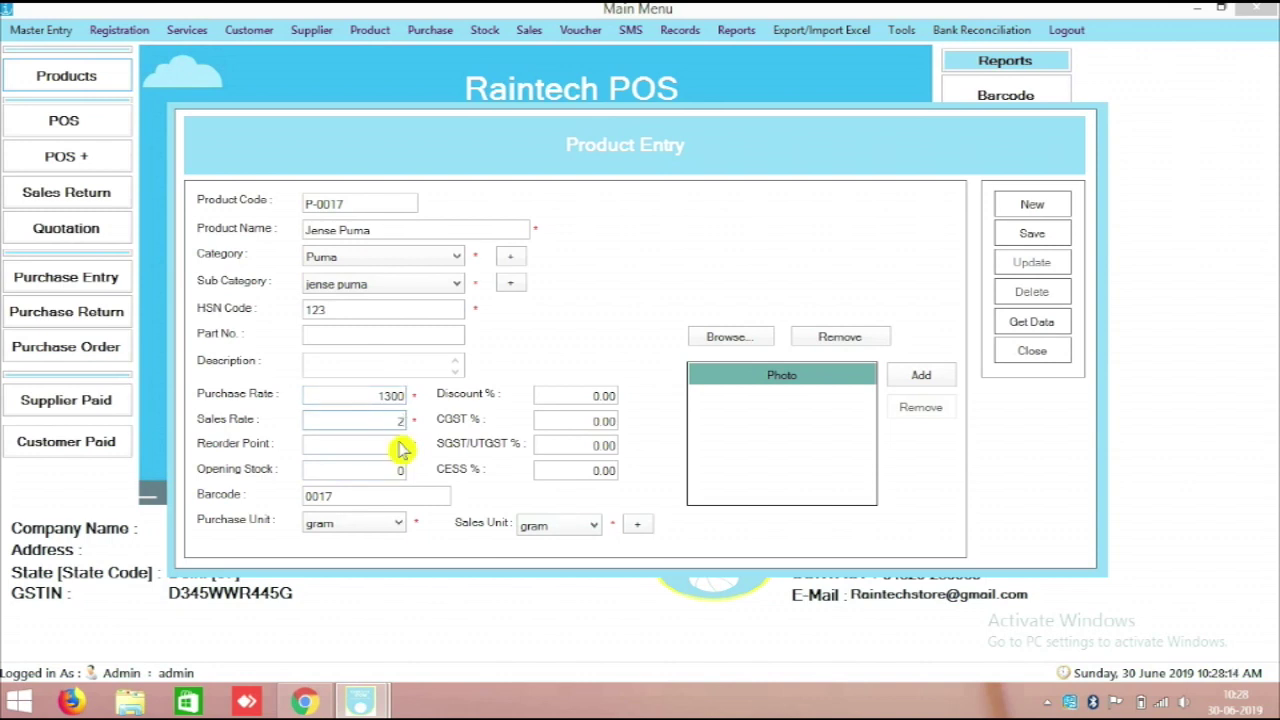
{"action": "type", "text": "000"}
Step: Set the product's reorder point to 5 and its opening stock to 100
{"action": "left_click", "coordinate": [395, 445]}
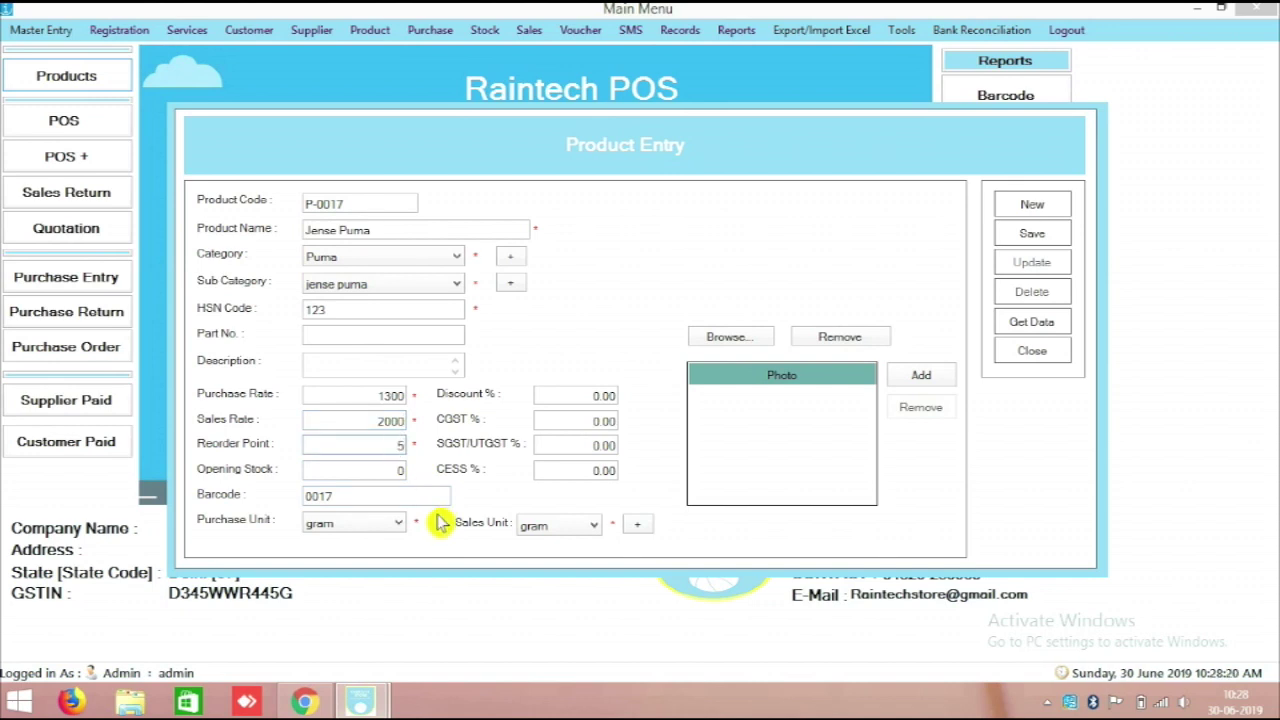
{"action": "left_click", "coordinate": [345, 468]}
{"action": "key", "text": "BackSpace"}
{"action": "type", "text": "100"}
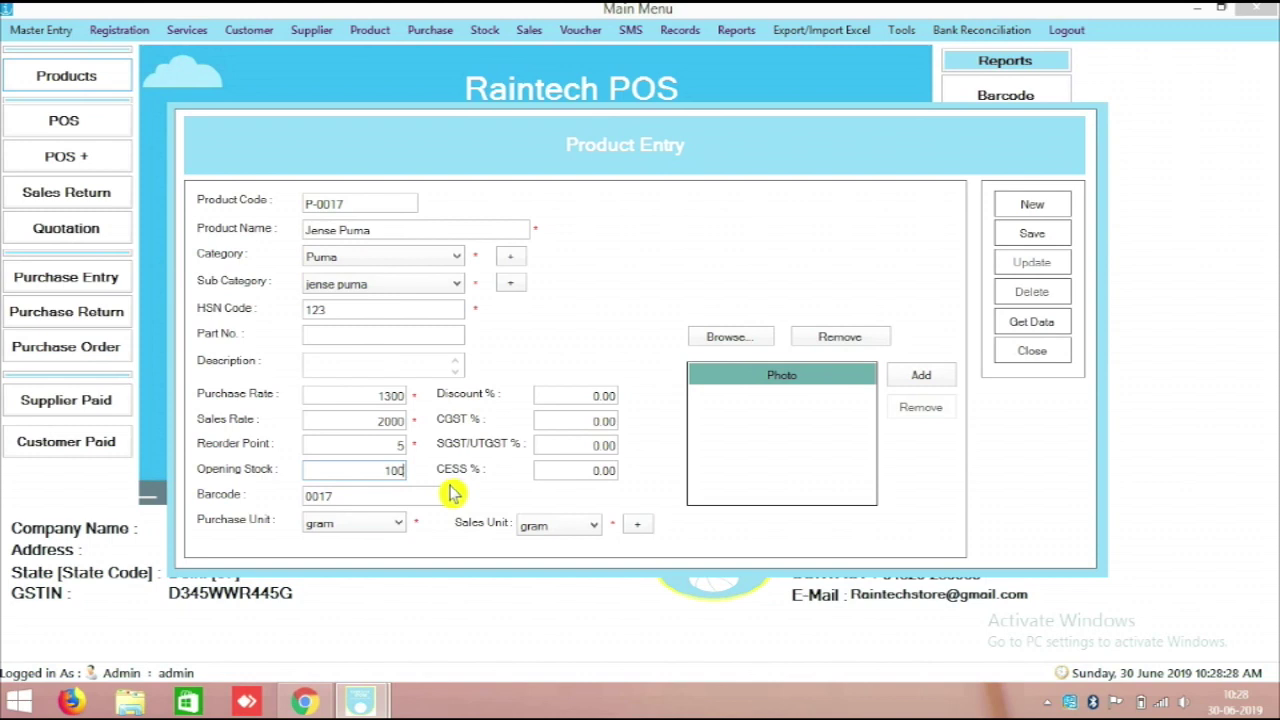
{"action": "double_click", "coordinate": [370, 468]}
{"action": "left_click", "coordinate": [390, 446]}
{"action": "left_click_drag", "start_coordinate": [390, 446], "coordinate": [428, 458]}
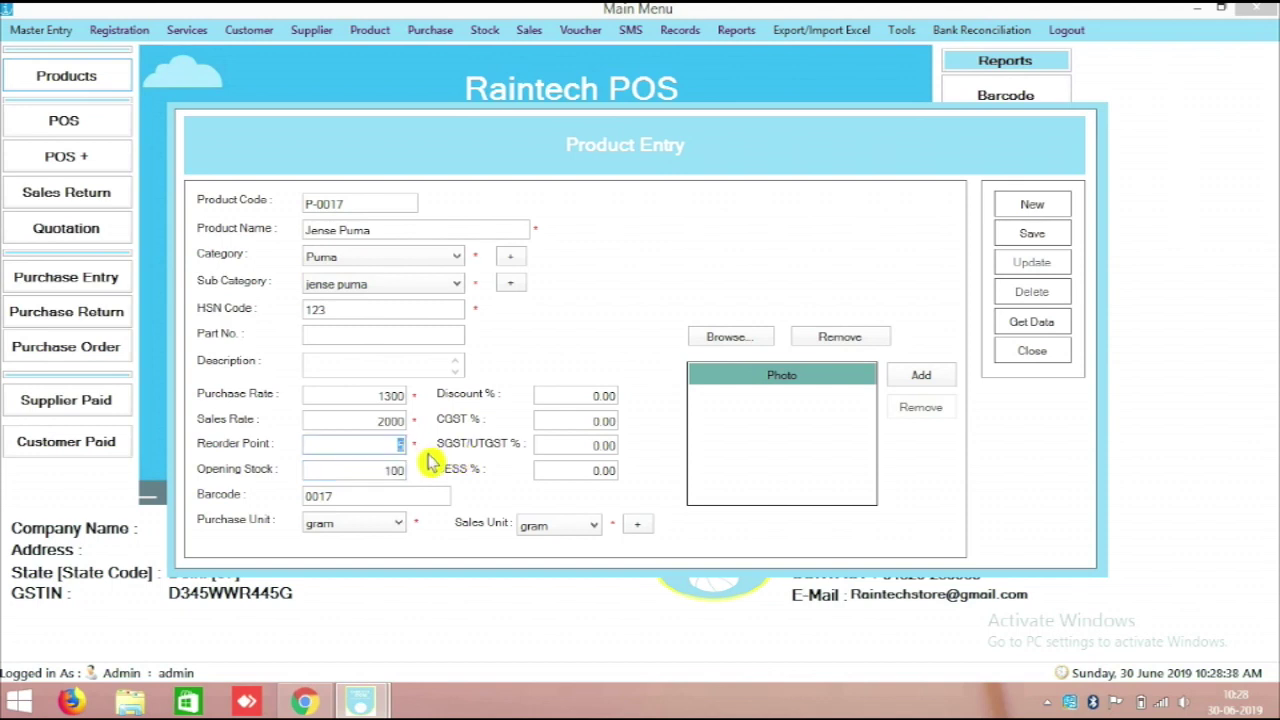
{"action": "left_click", "coordinate": [400, 444]}
{"action": "double_click", "coordinate": [405, 444]}
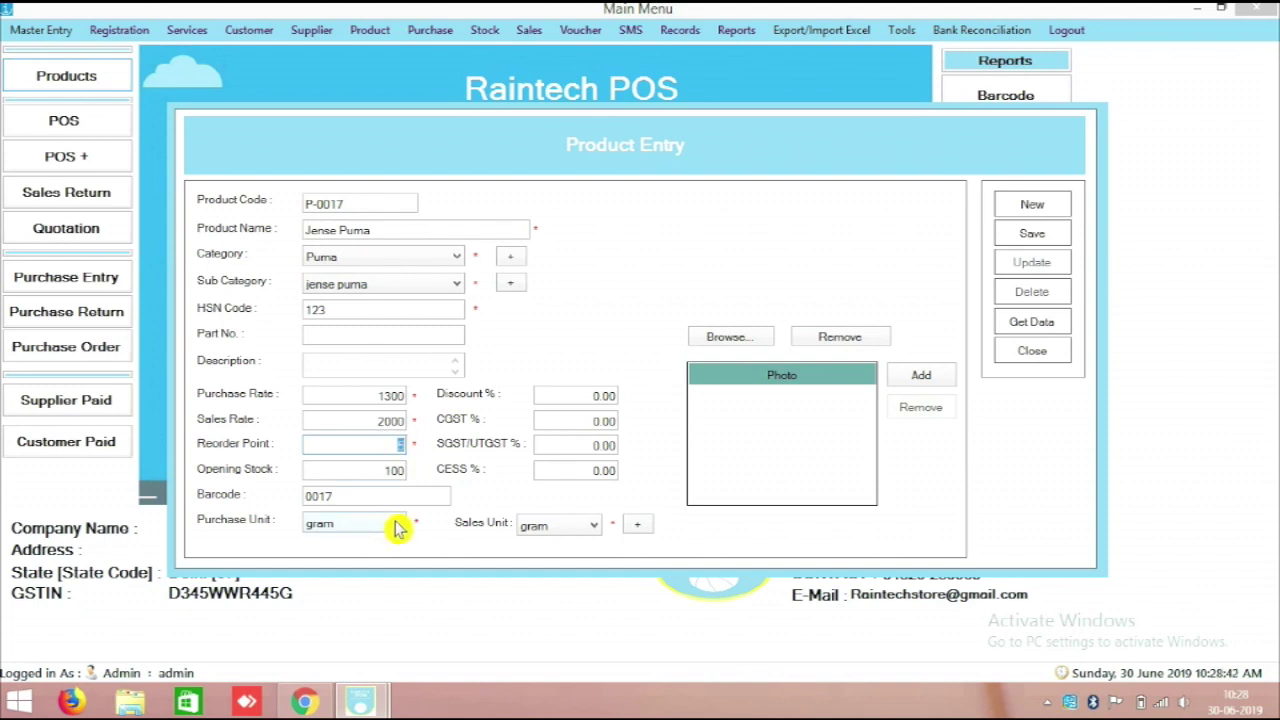
{"action": "left_click", "coordinate": [548, 418]}
{"action": "double_click", "coordinate": [598, 395]}
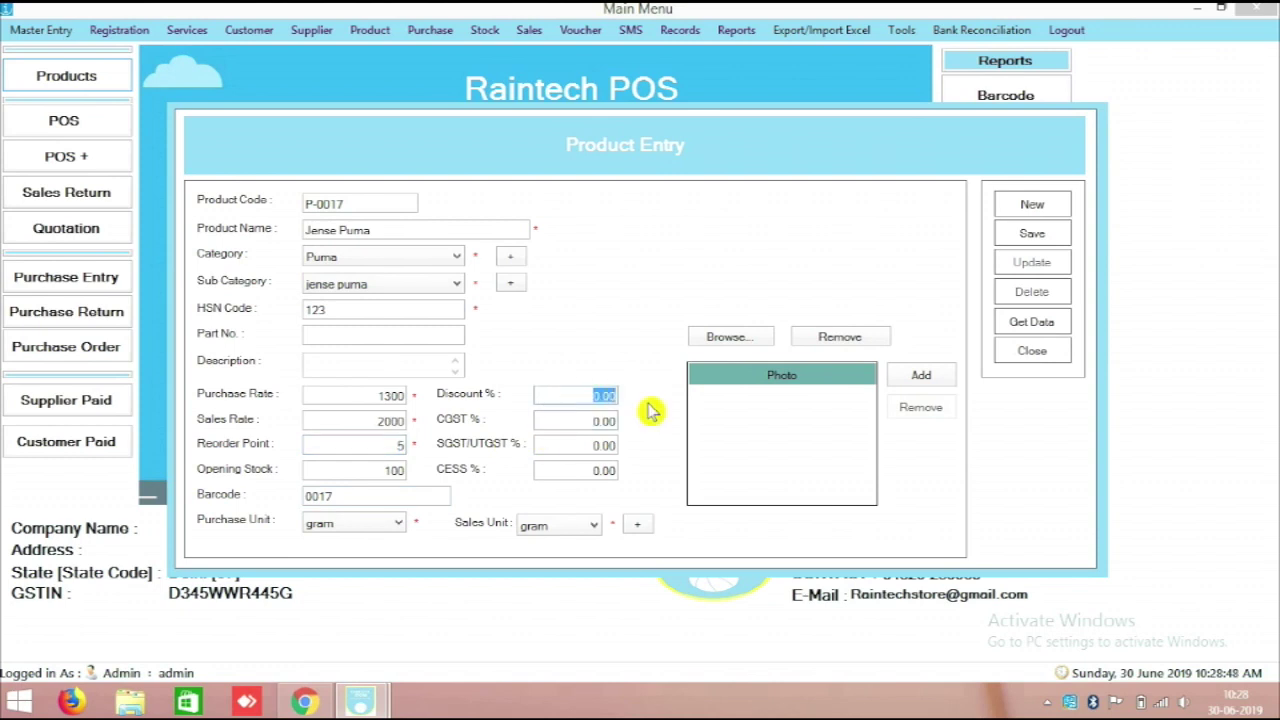
Step: Set the product's CGST and SGST/UTGST rates to 6 percent each
{"action": "left_click", "coordinate": [588, 420]}
{"action": "left_click_drag", "start_coordinate": [563, 420], "coordinate": [684, 417]}
{"action": "type", "text": "6"}
{"action": "left_click", "coordinate": [560, 447]}
{"action": "left_click_drag", "start_coordinate": [560, 449], "coordinate": [700, 445]}
{"action": "type", "text": "6"}
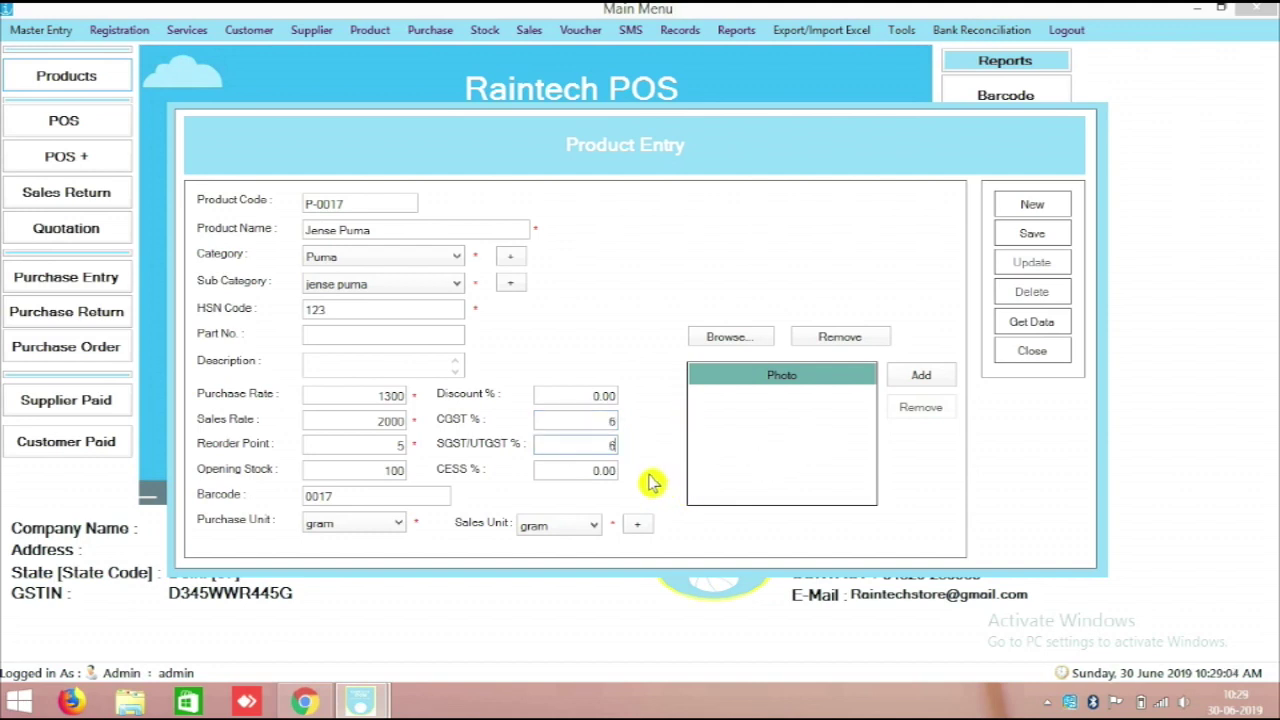
{"action": "left_click_drag", "start_coordinate": [588, 476], "coordinate": [633, 477]}
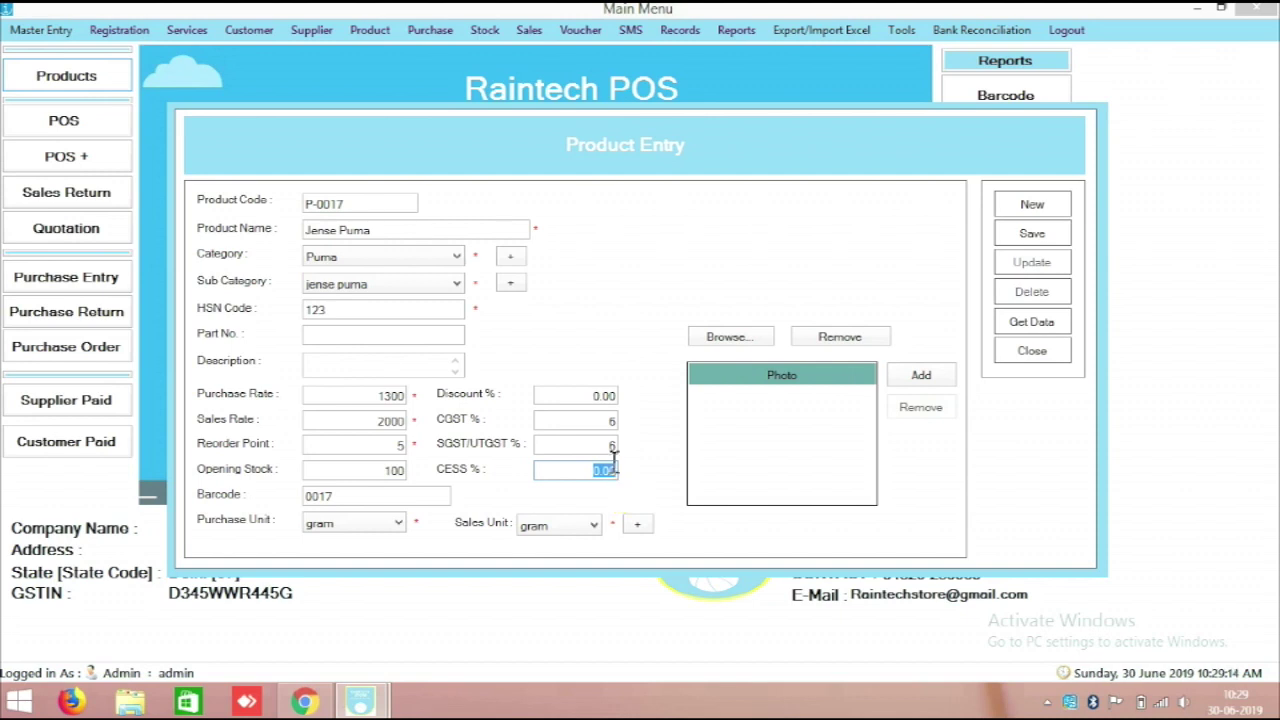
{"action": "double_click", "coordinate": [332, 495]}
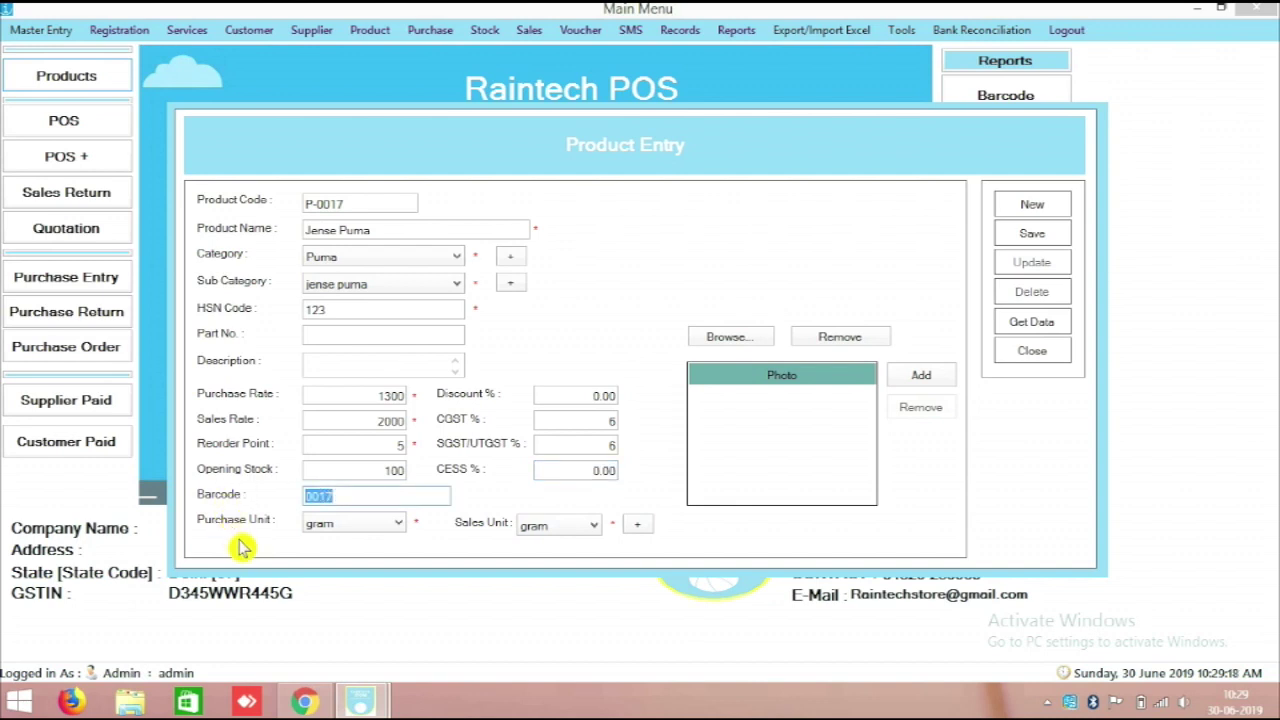
{"action": "left_click", "coordinate": [352, 497]}
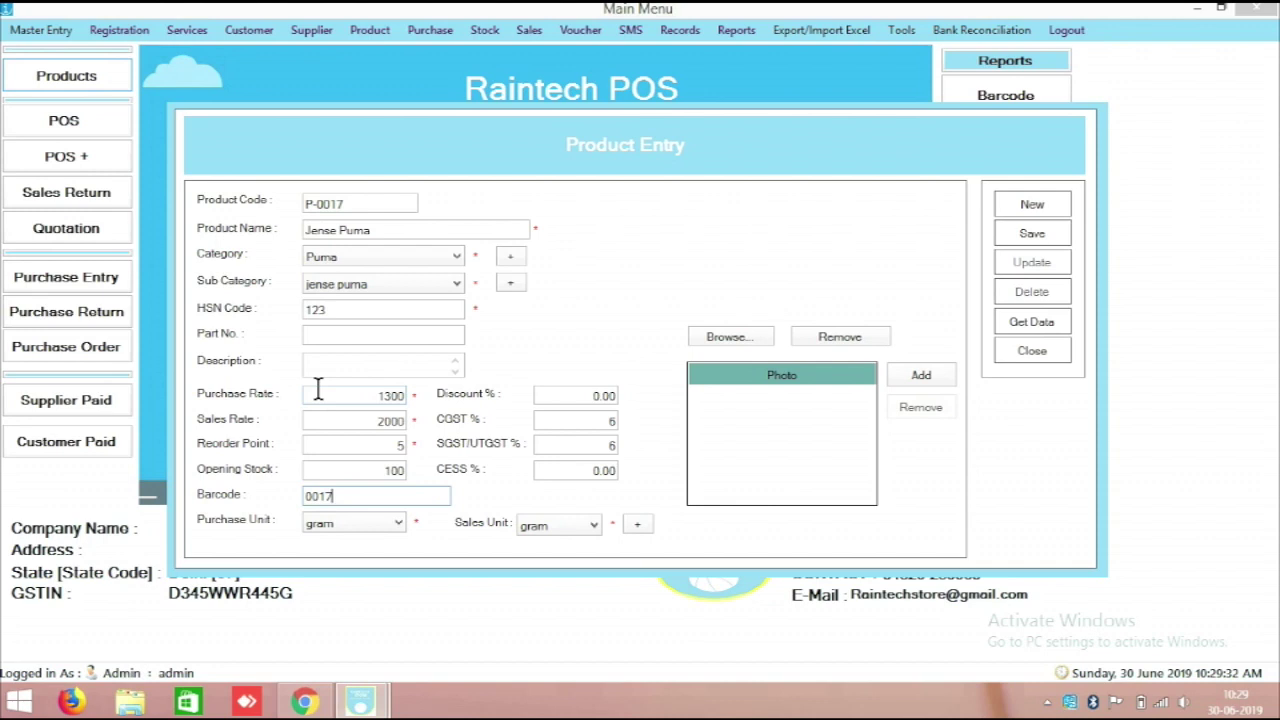
{"action": "left_click_drag", "start_coordinate": [355, 496], "coordinate": [162, 508]}
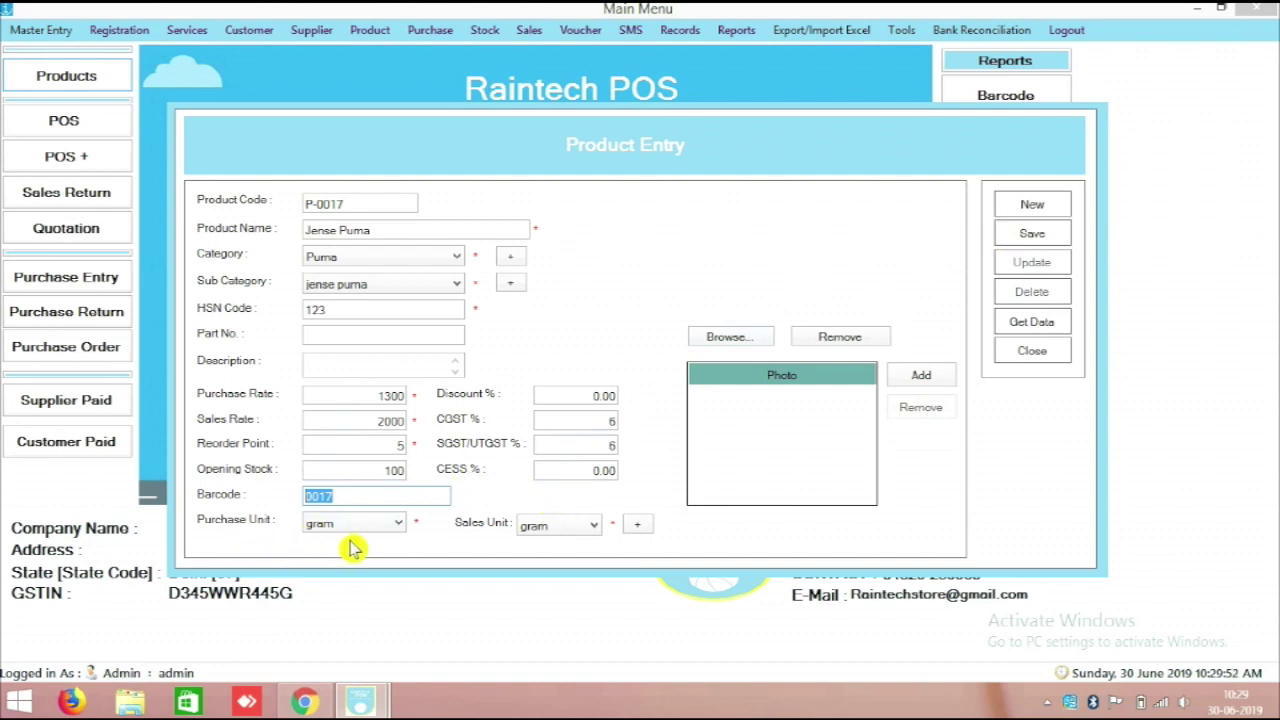
Step: Set the product's sales unit and purchase unit to PIC, and check the list of available units
{"action": "left_click", "coordinate": [541, 531]}
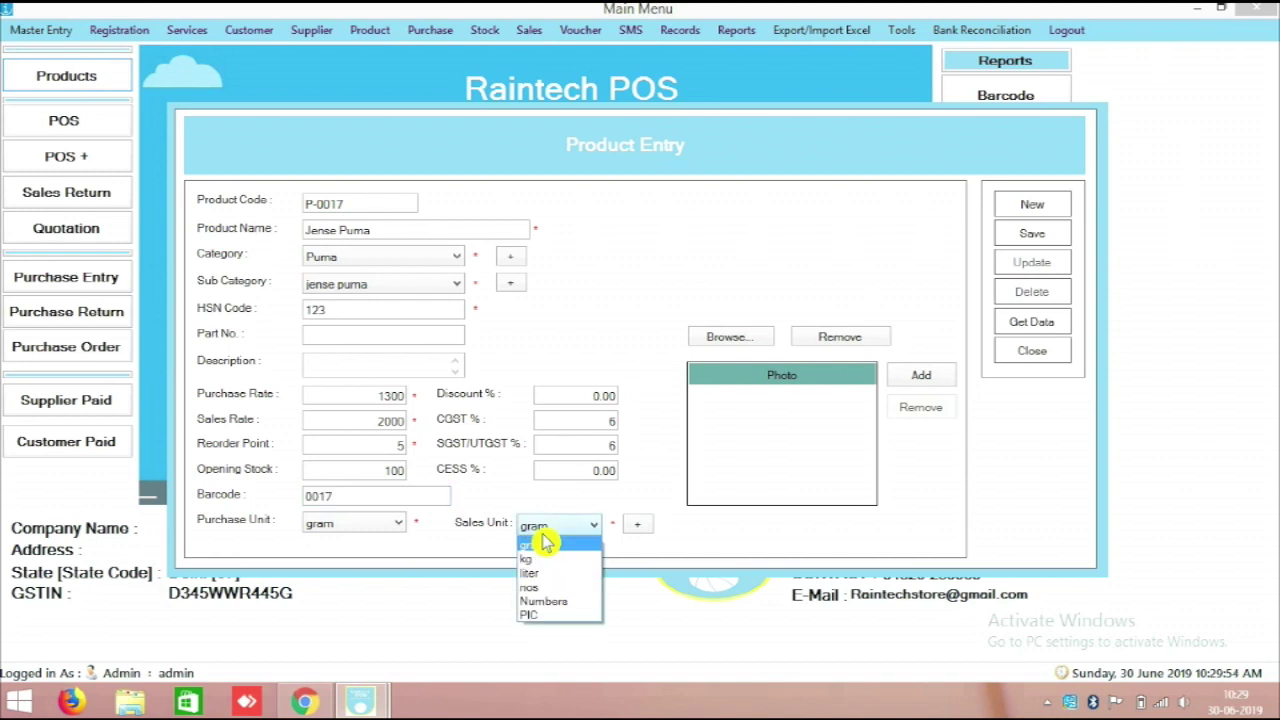
{"action": "left_click", "coordinate": [559, 616]}
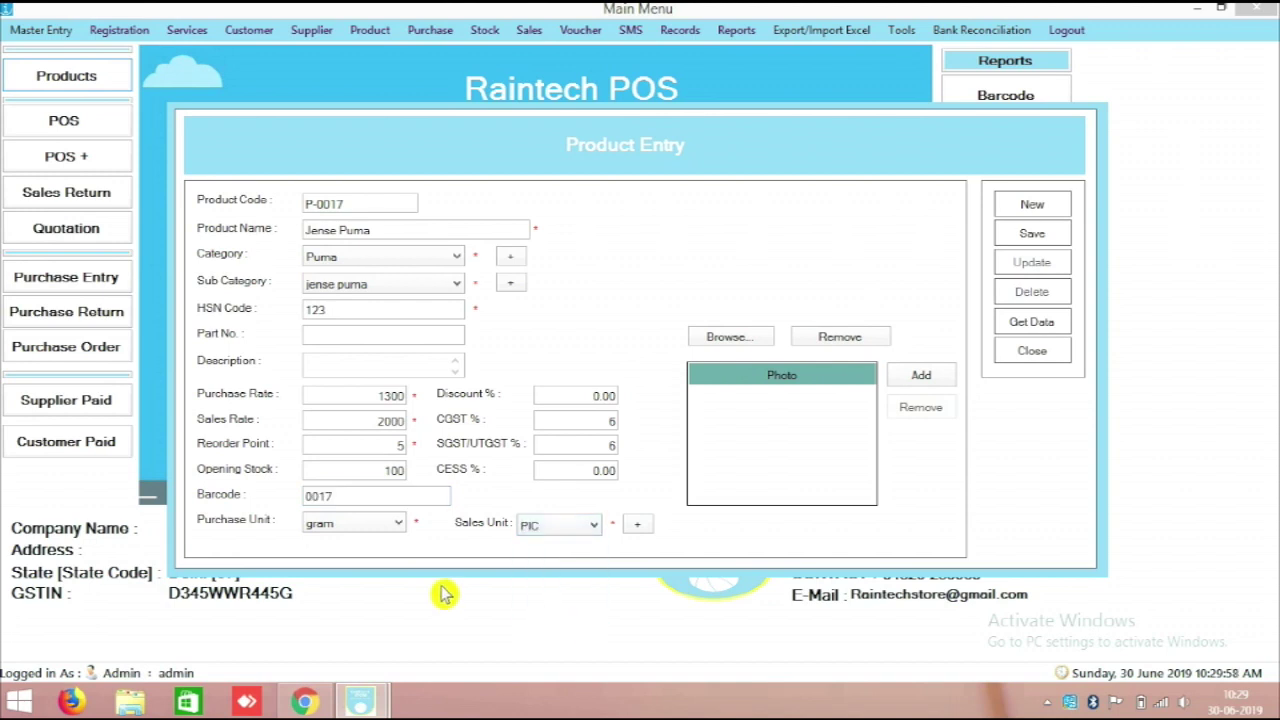
{"action": "left_click", "coordinate": [378, 524]}
{"action": "left_click", "coordinate": [380, 614]}
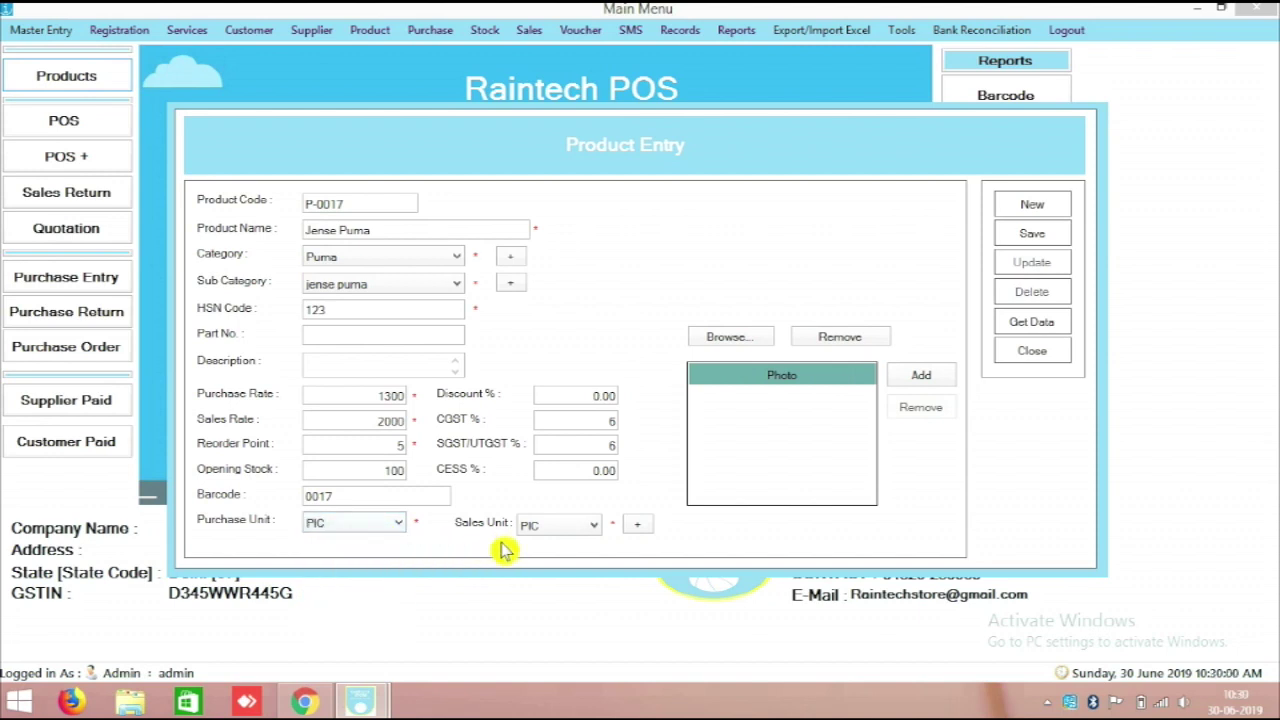
{"action": "left_click", "coordinate": [638, 526]}
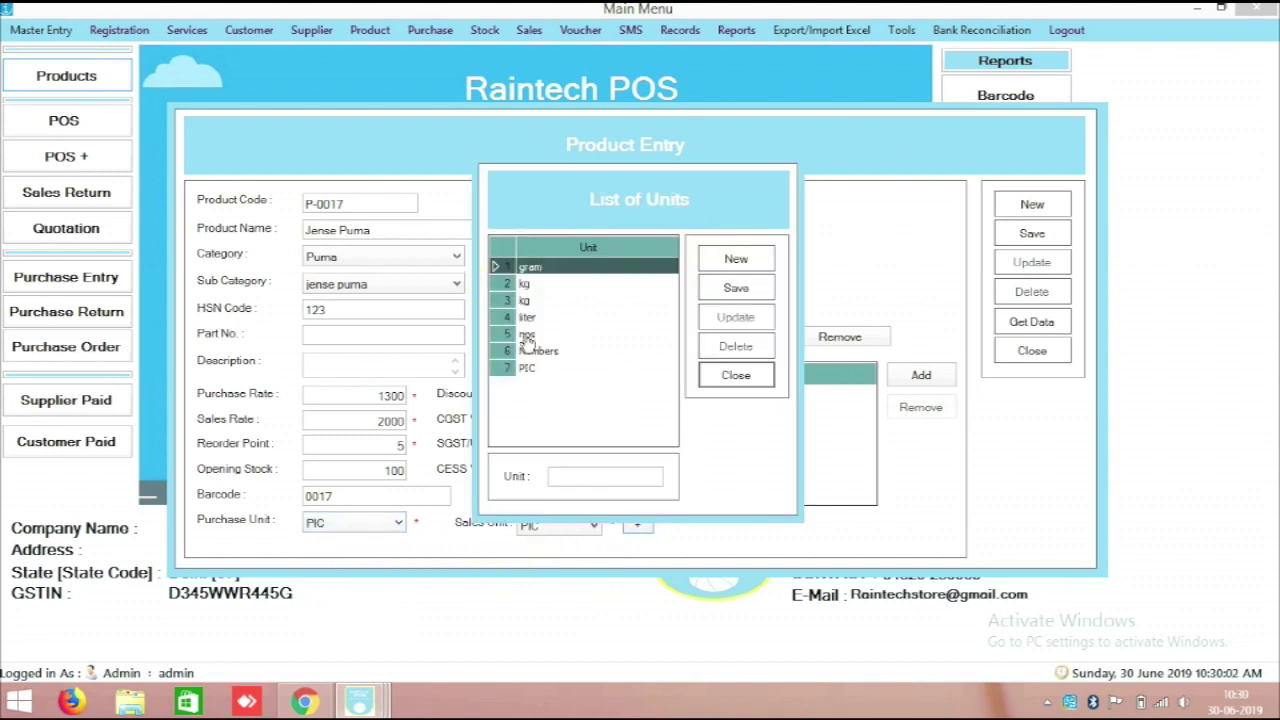
{"action": "left_click", "coordinate": [738, 376]}
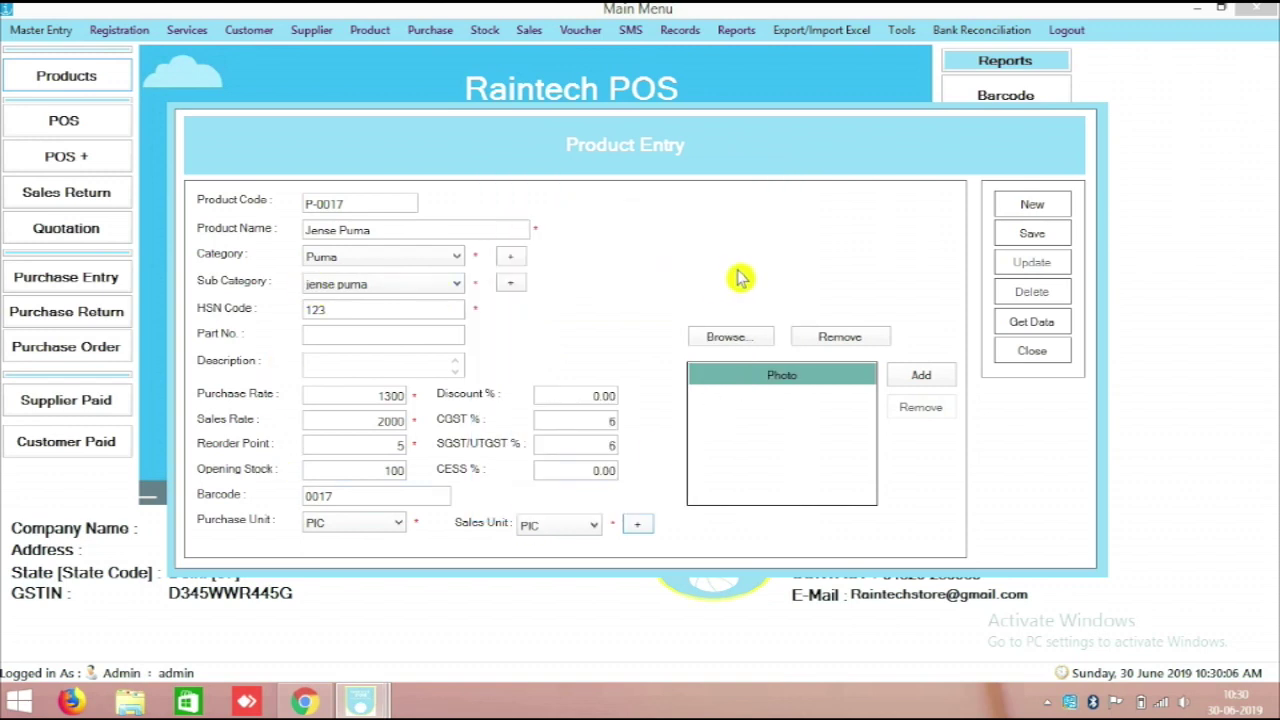
Step: Save the Jense Puma product record and close the product entry
{"action": "left_click", "coordinate": [1031, 234]}
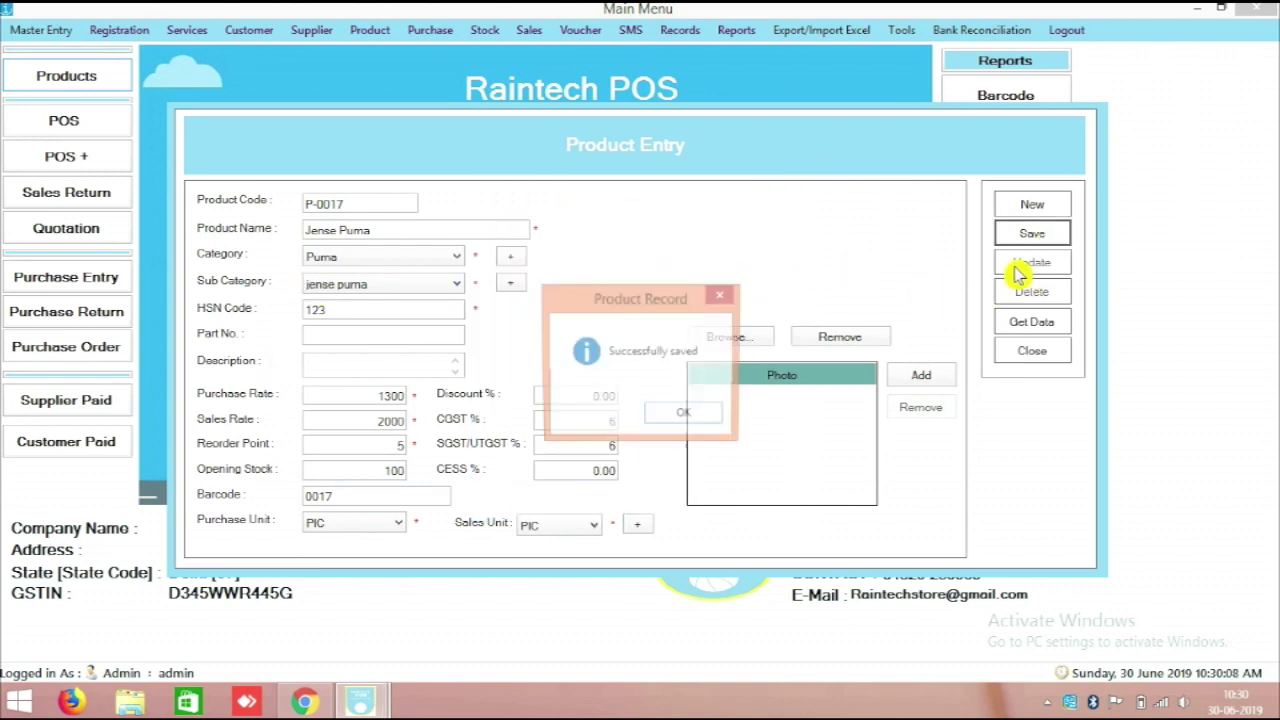
{"action": "left_click", "coordinate": [714, 416]}
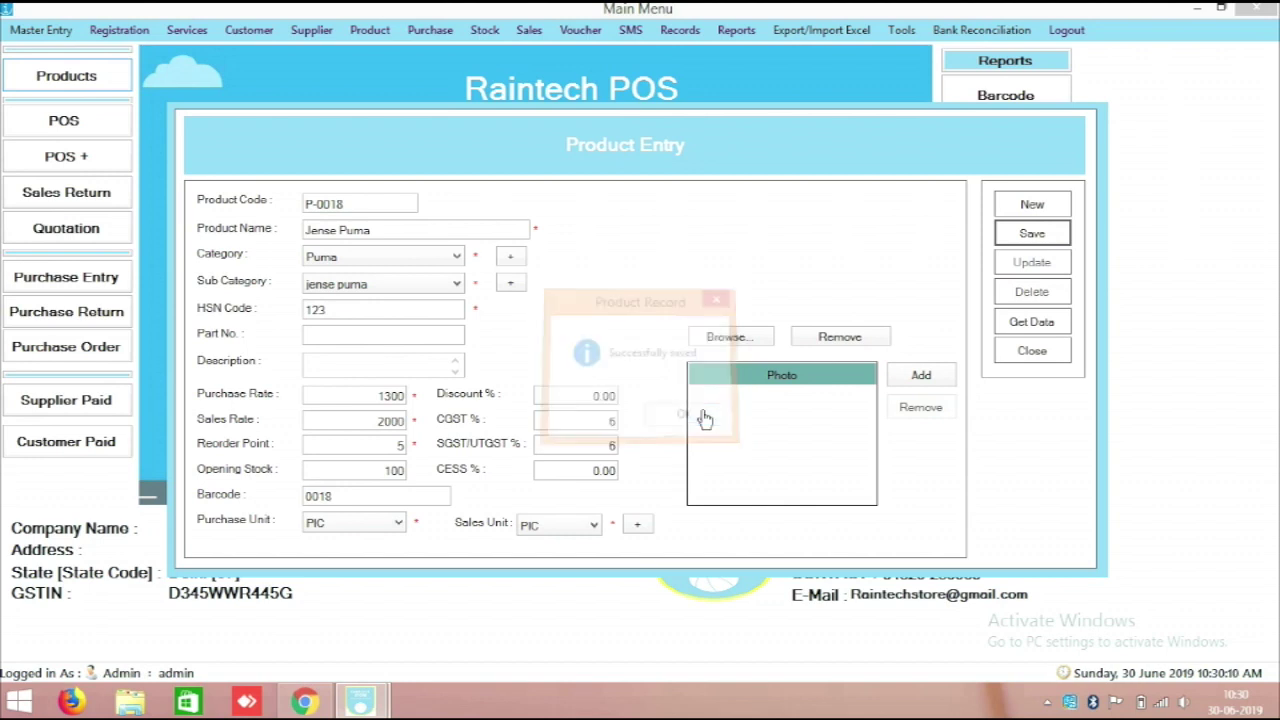
{"action": "left_click", "coordinate": [1024, 352]}
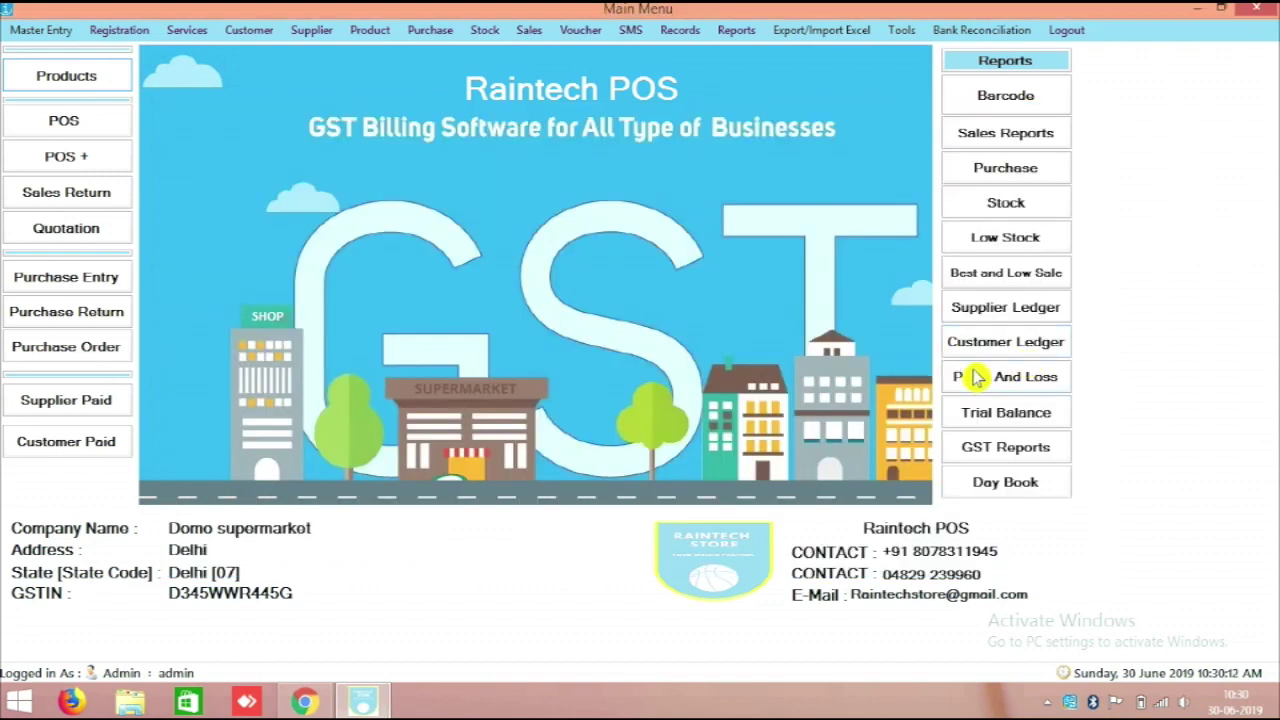
{"action": "left_click", "coordinate": [1000, 209]}
{"action": "left_click", "coordinate": [516, 384]}
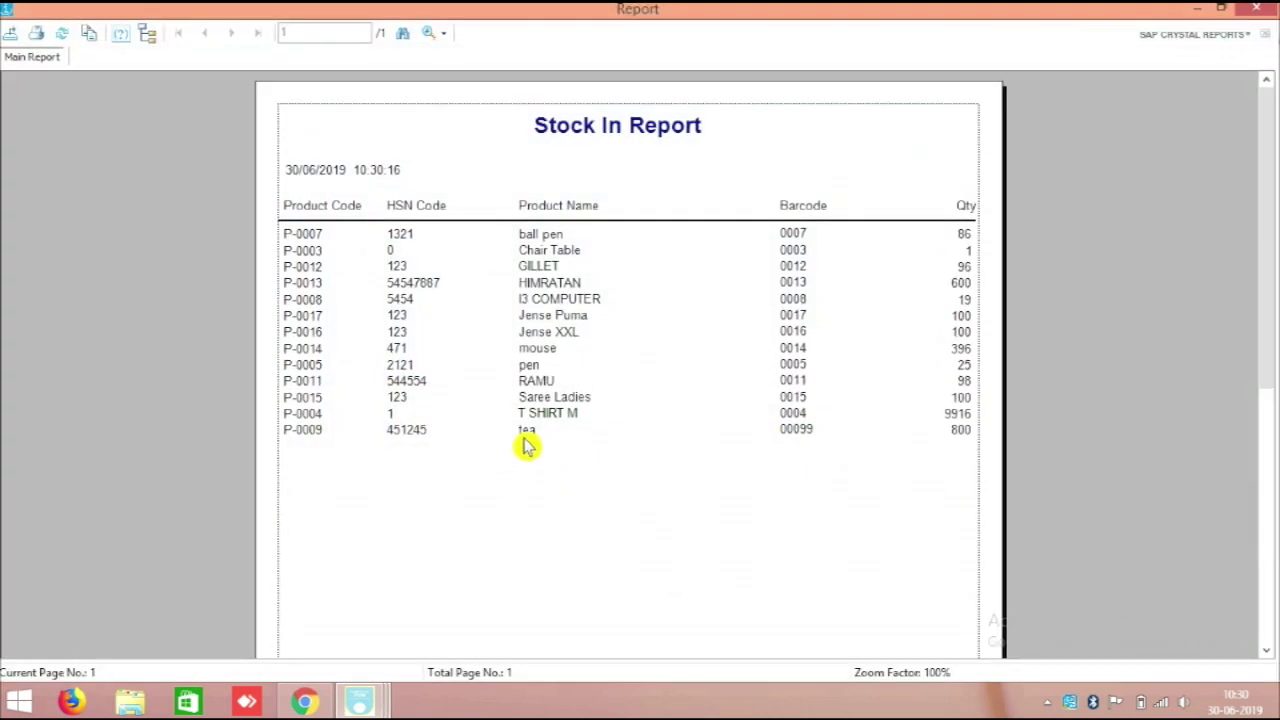
{"action": "left_click", "coordinate": [565, 320]}
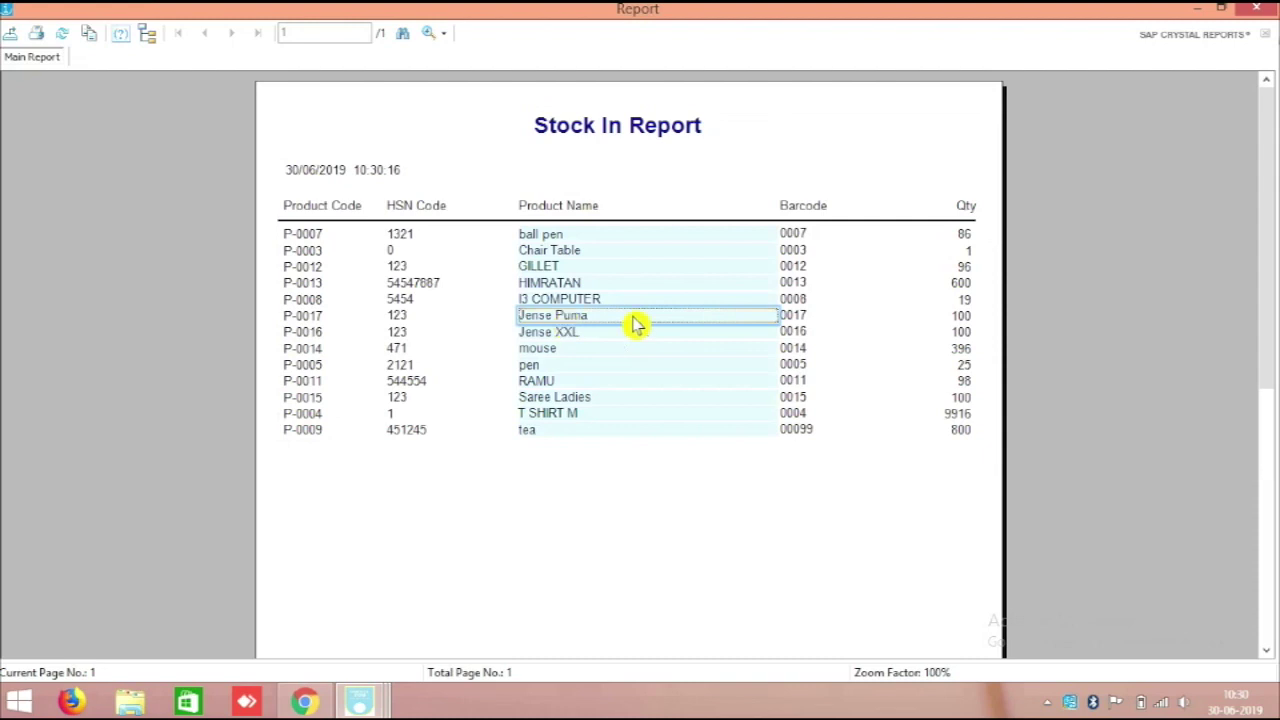
{"action": "left_click", "coordinate": [975, 320]}
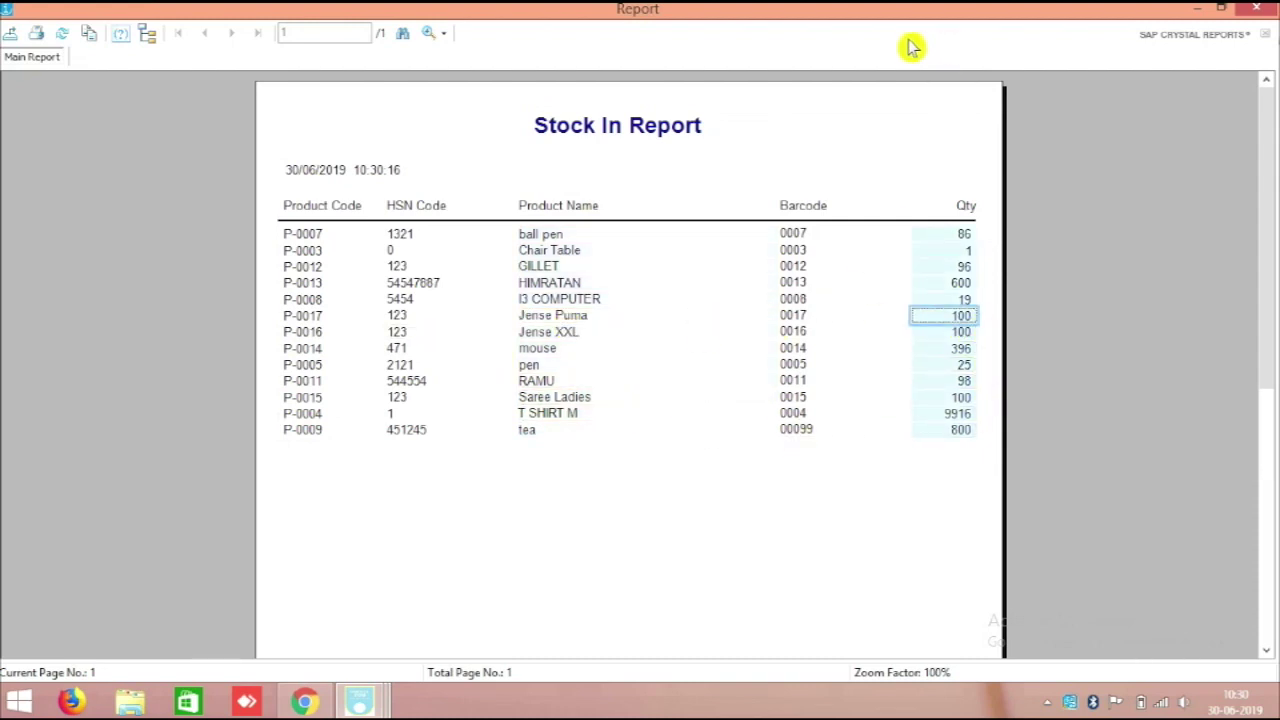
{"action": "left_click", "coordinate": [1257, 8]}
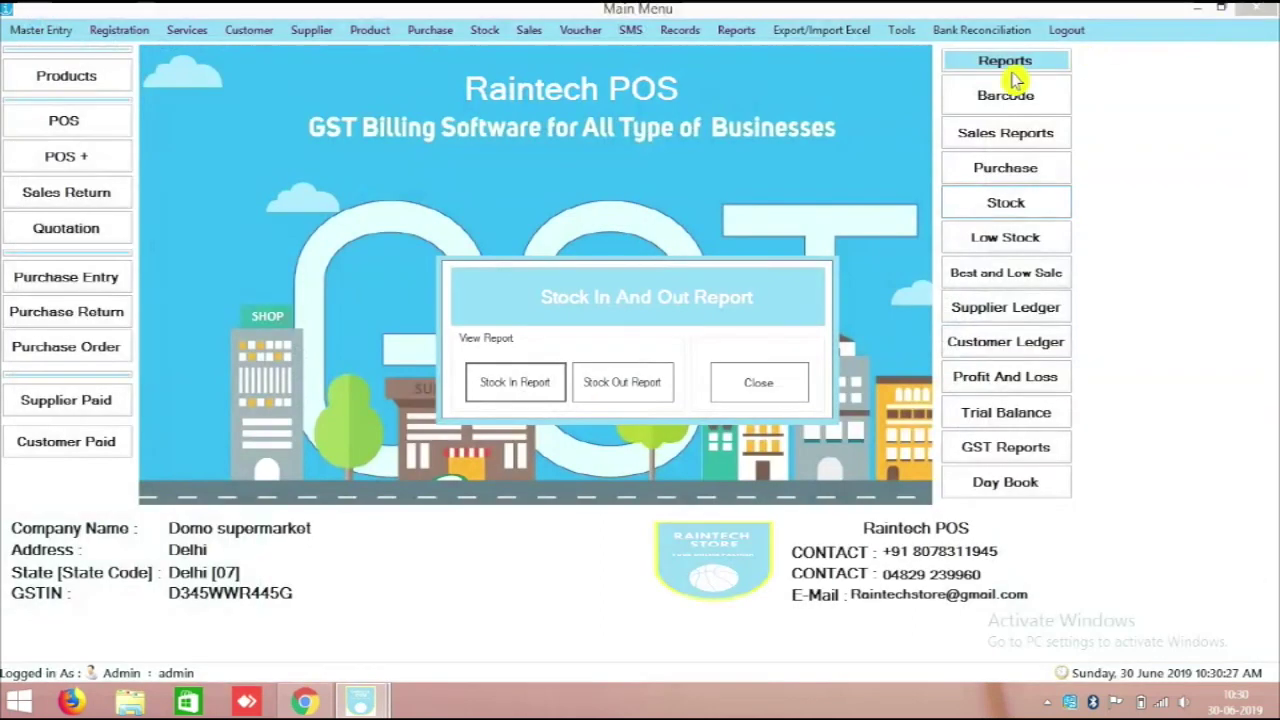
{"action": "left_click", "coordinate": [752, 386]}
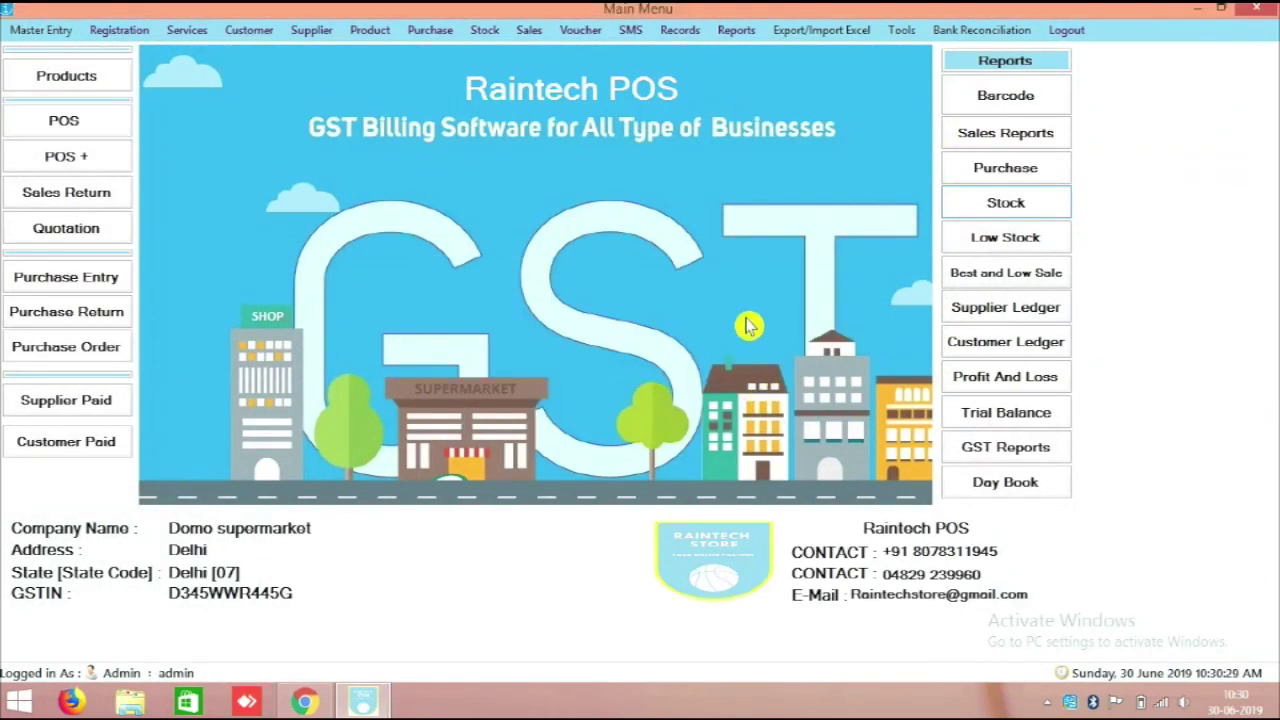
Step: Show all stock in the Stock In record and select the Jense Puma row for review
{"action": "left_click", "coordinate": [483, 38]}
{"action": "left_click", "coordinate": [507, 50]}
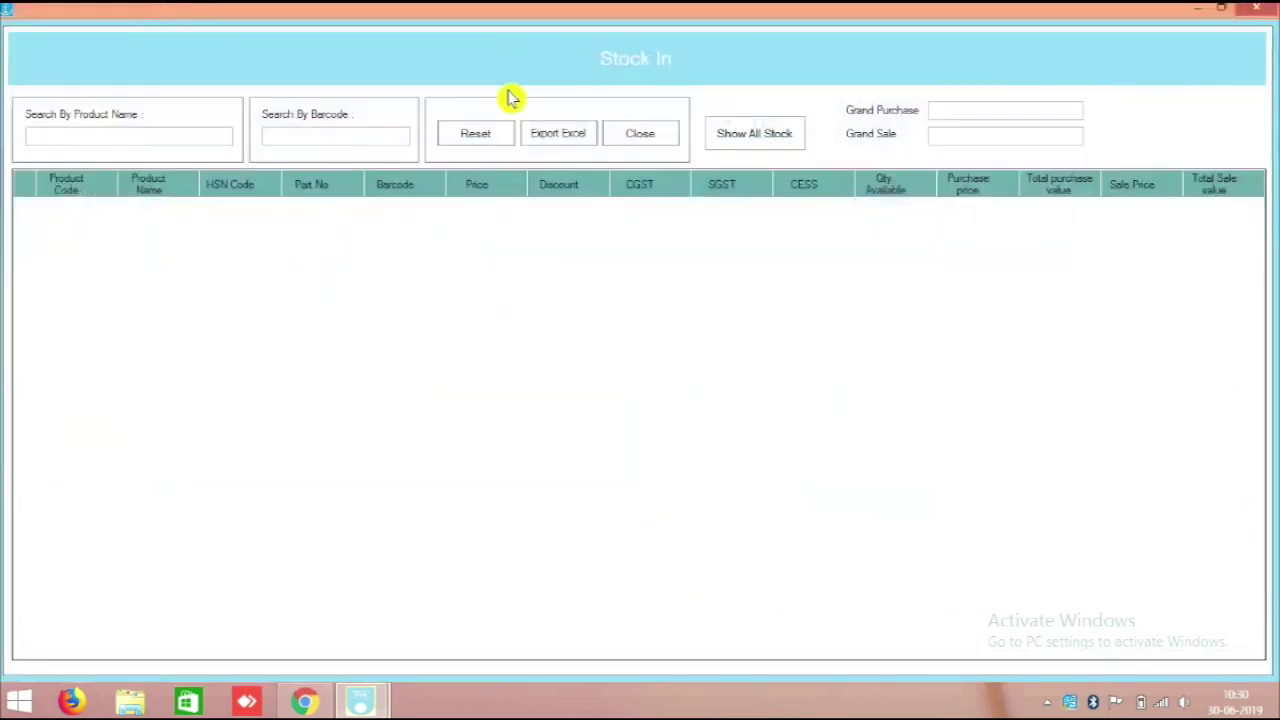
{"action": "left_click", "coordinate": [726, 134]}
{"action": "left_click", "coordinate": [745, 418]}
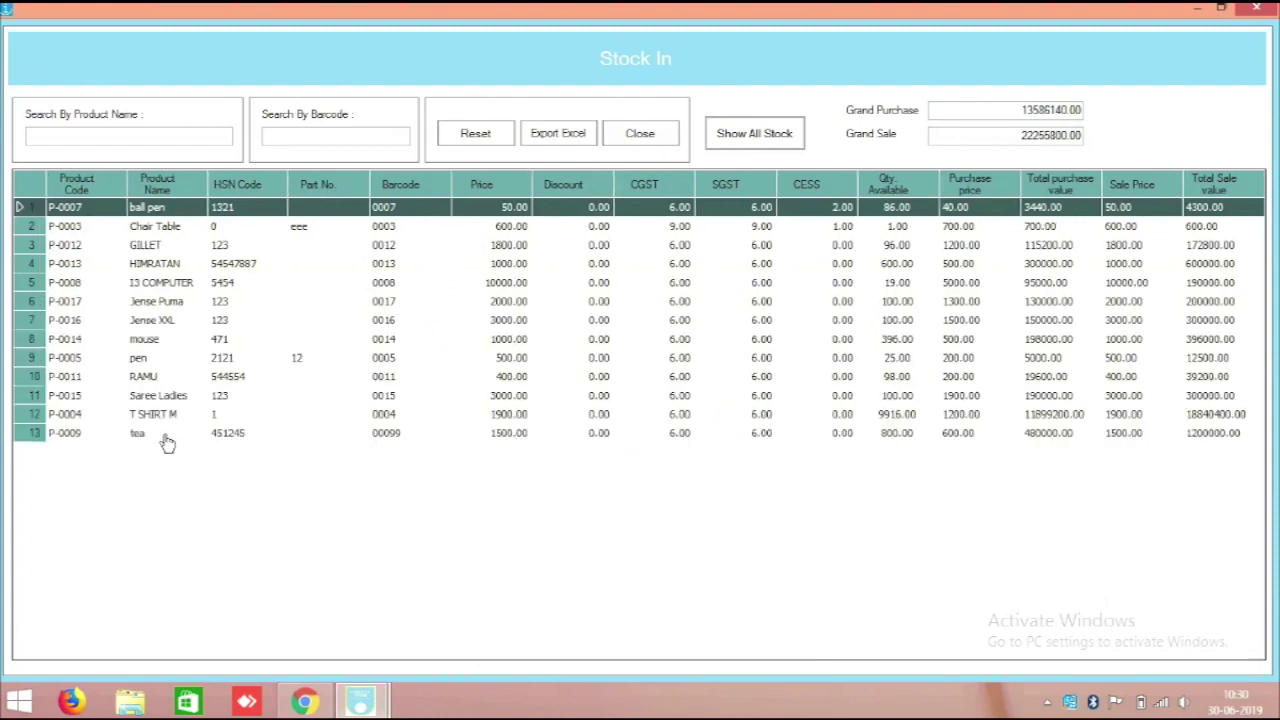
{"action": "left_click", "coordinate": [164, 304]}
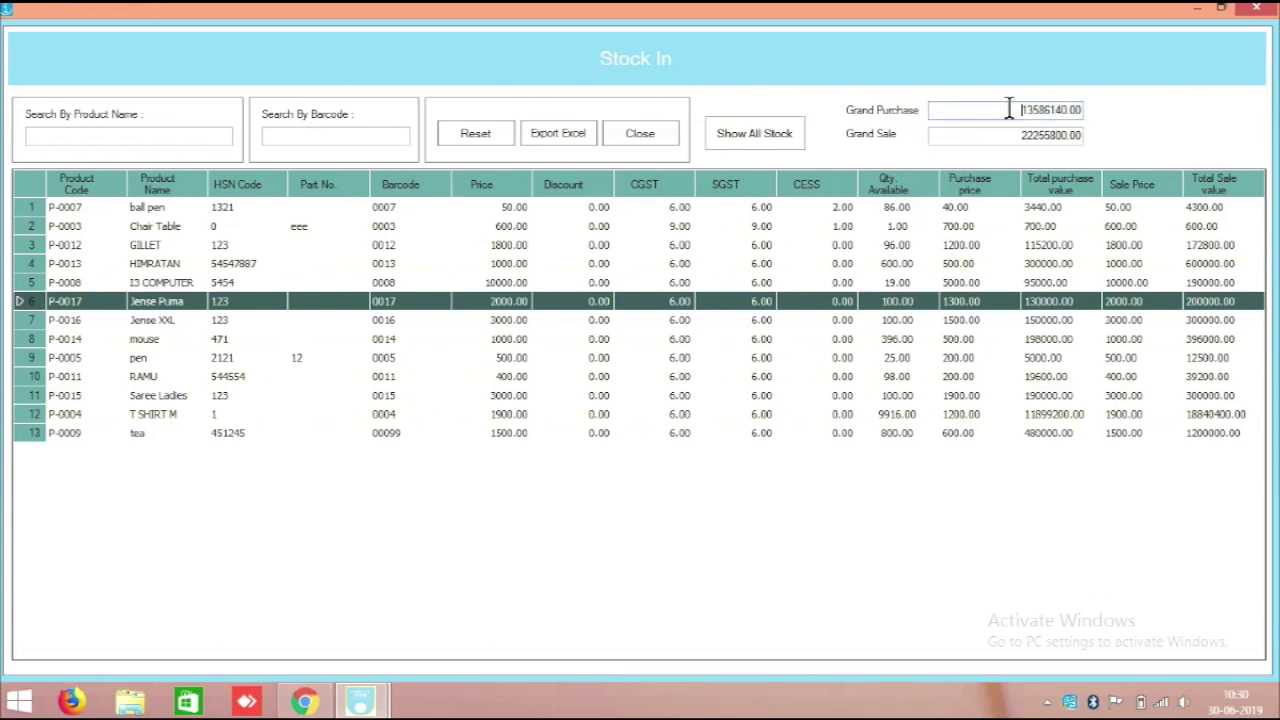
Step: Examine the grand purchase and grand sale totals of the stock, and close the Stock In record
{"action": "left_click_drag", "start_coordinate": [1009, 109], "coordinate": [1075, 107]}
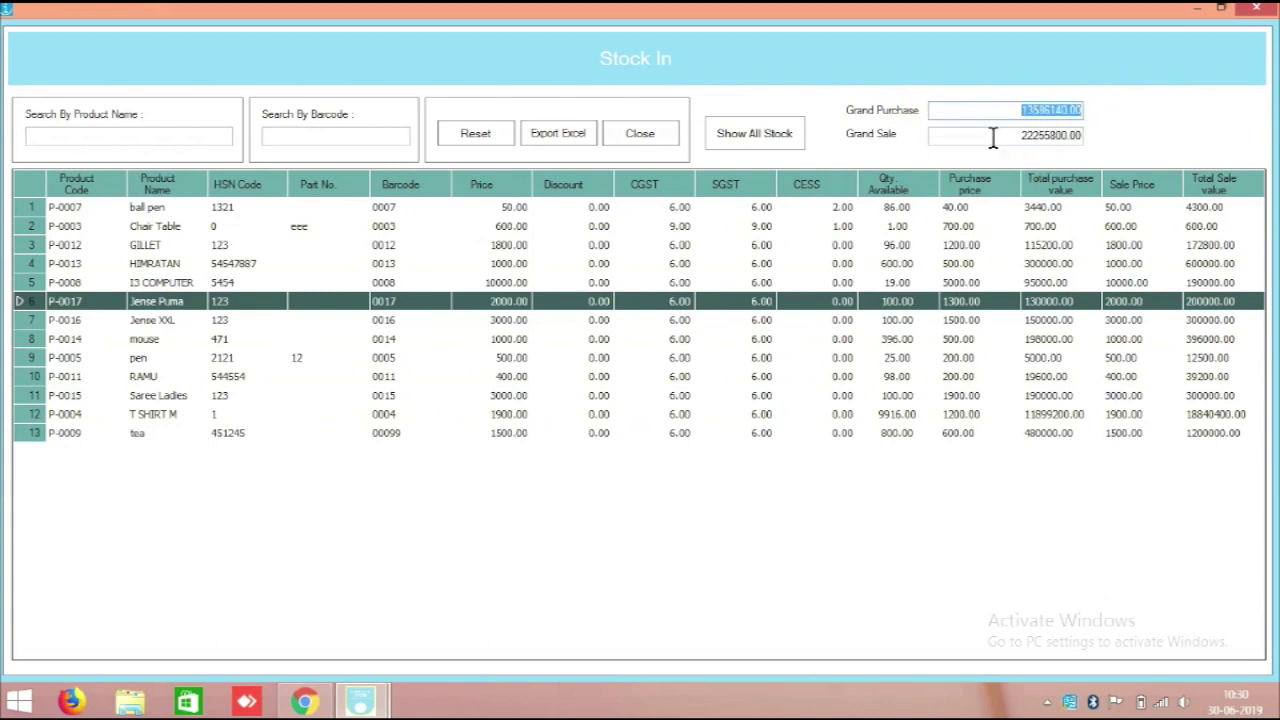
{"action": "left_click_drag", "start_coordinate": [988, 135], "coordinate": [1077, 133]}
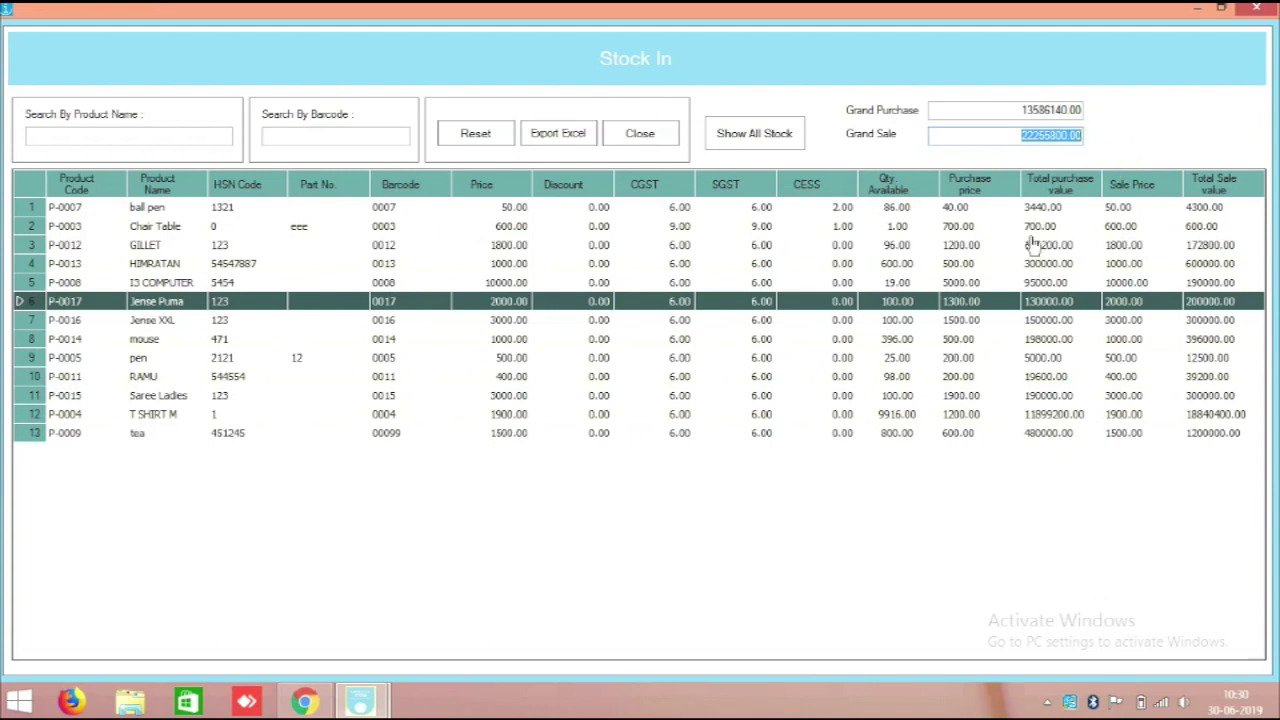
{"action": "left_click", "coordinate": [1033, 198]}
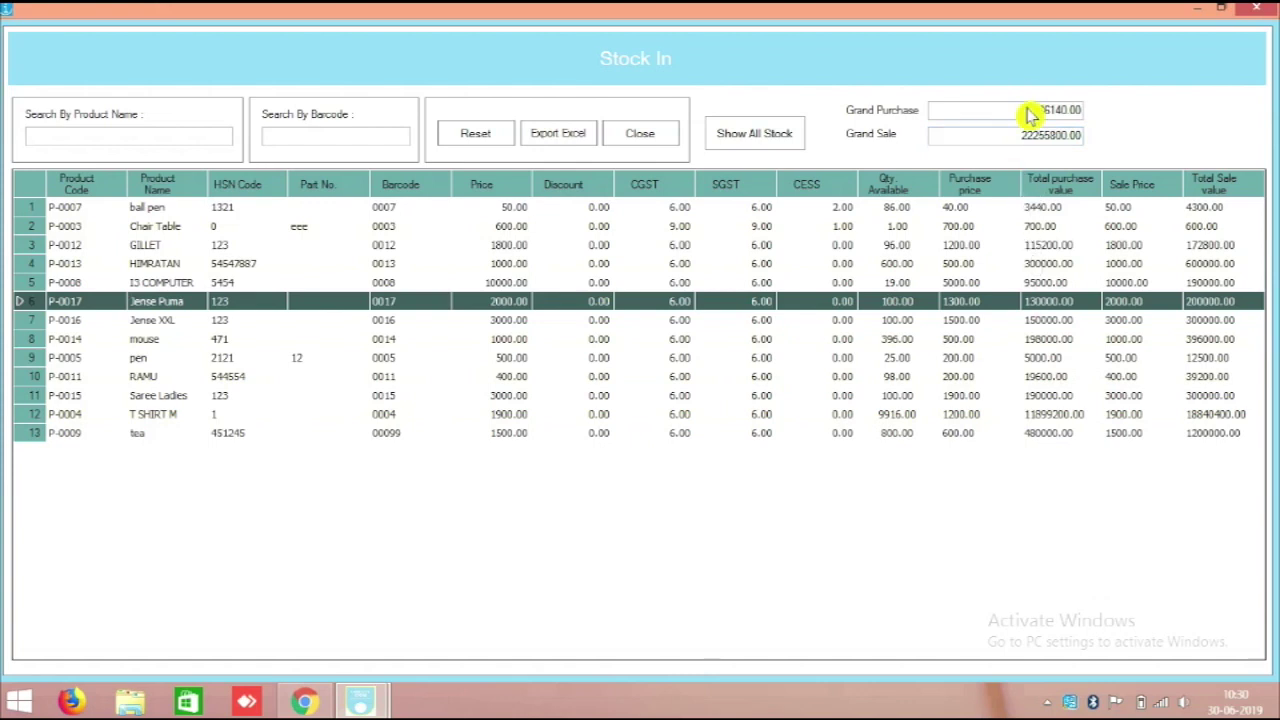
{"action": "left_click_drag", "start_coordinate": [1024, 136], "coordinate": [1083, 157]}
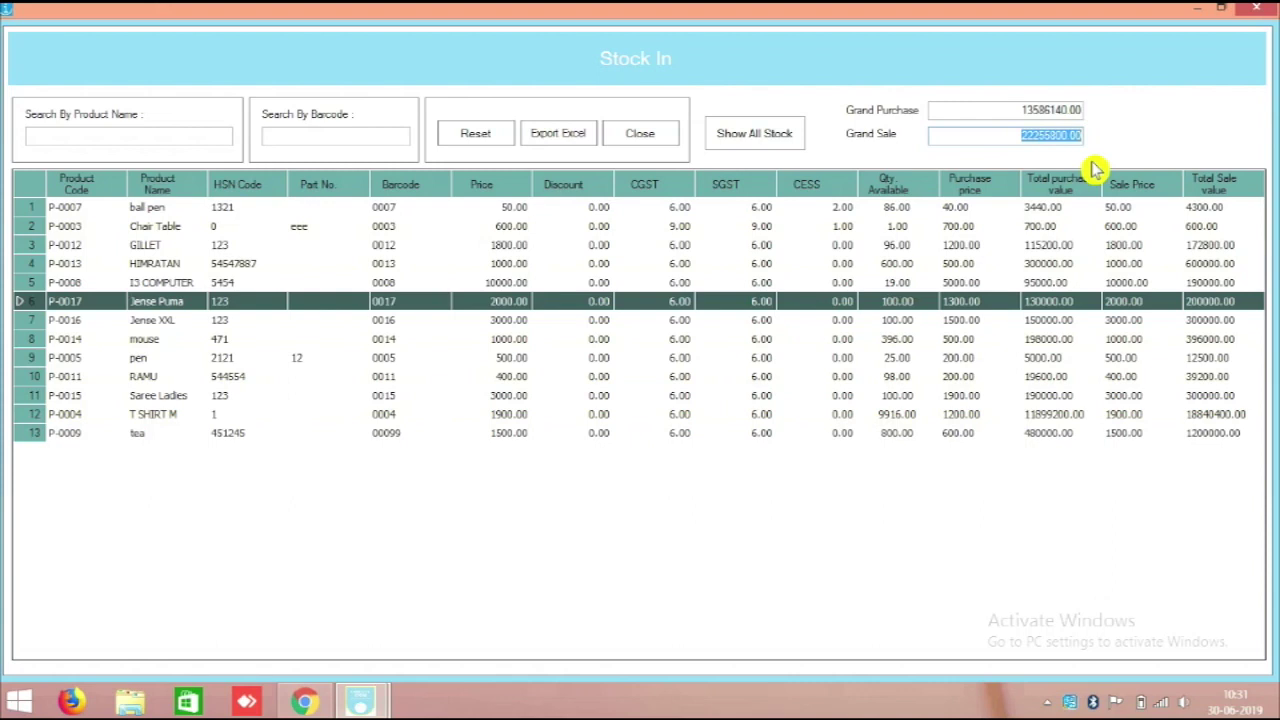
{"action": "left_click_drag", "start_coordinate": [1006, 110], "coordinate": [1106, 110]}
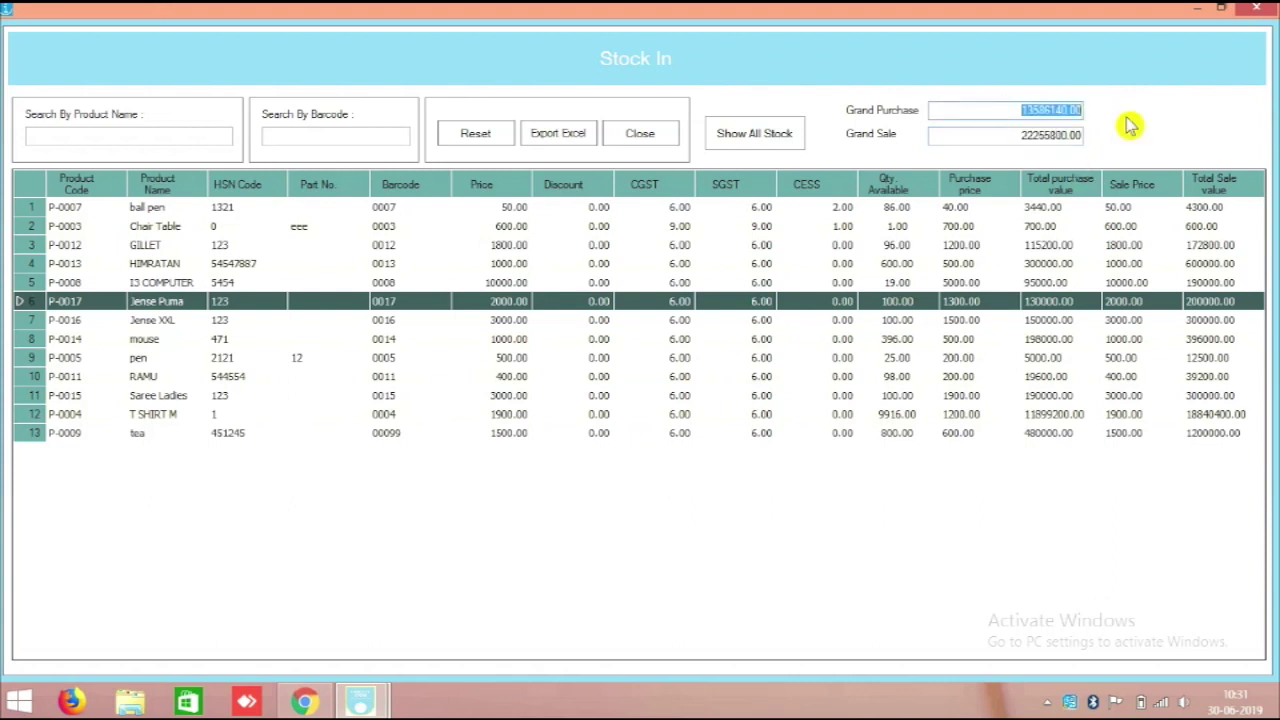
{"action": "left_click", "coordinate": [1263, 10]}
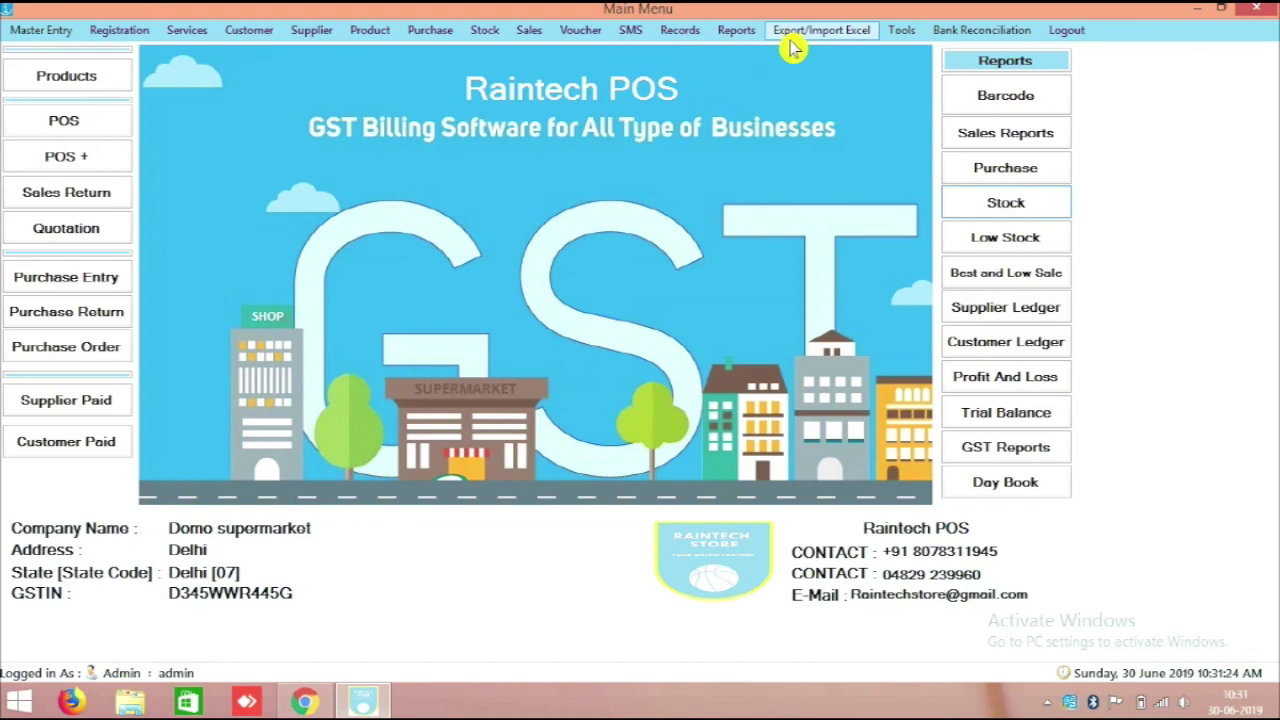
Step: Export the full product list to an Excel sheet and close the products export/import window
{"action": "left_click", "coordinate": [815, 35]}
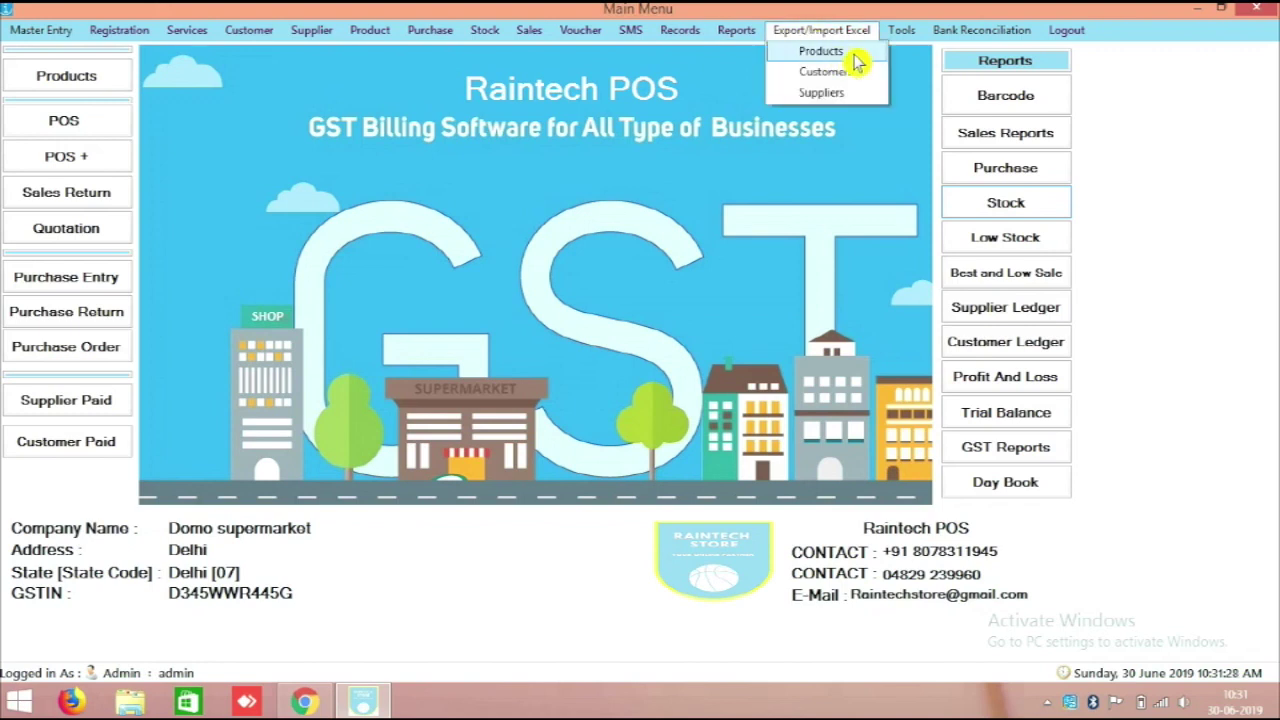
{"action": "left_click", "coordinate": [855, 56]}
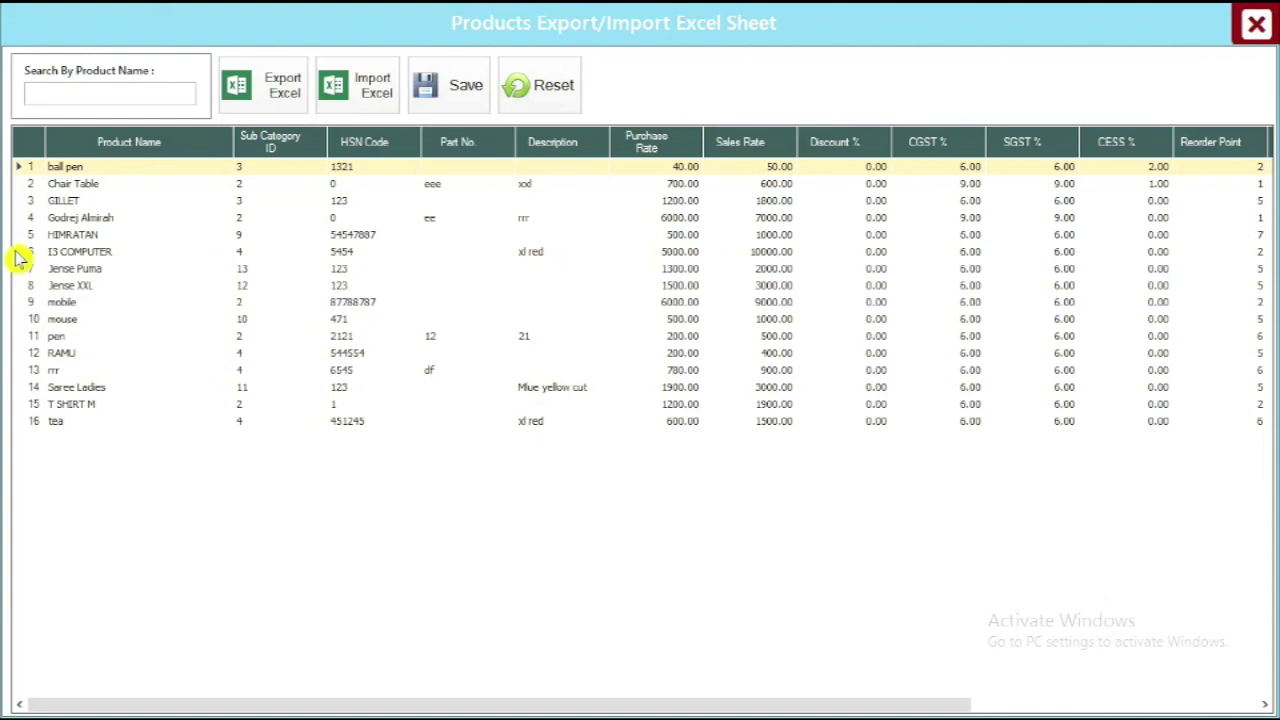
{"action": "left_click", "coordinate": [268, 90]}
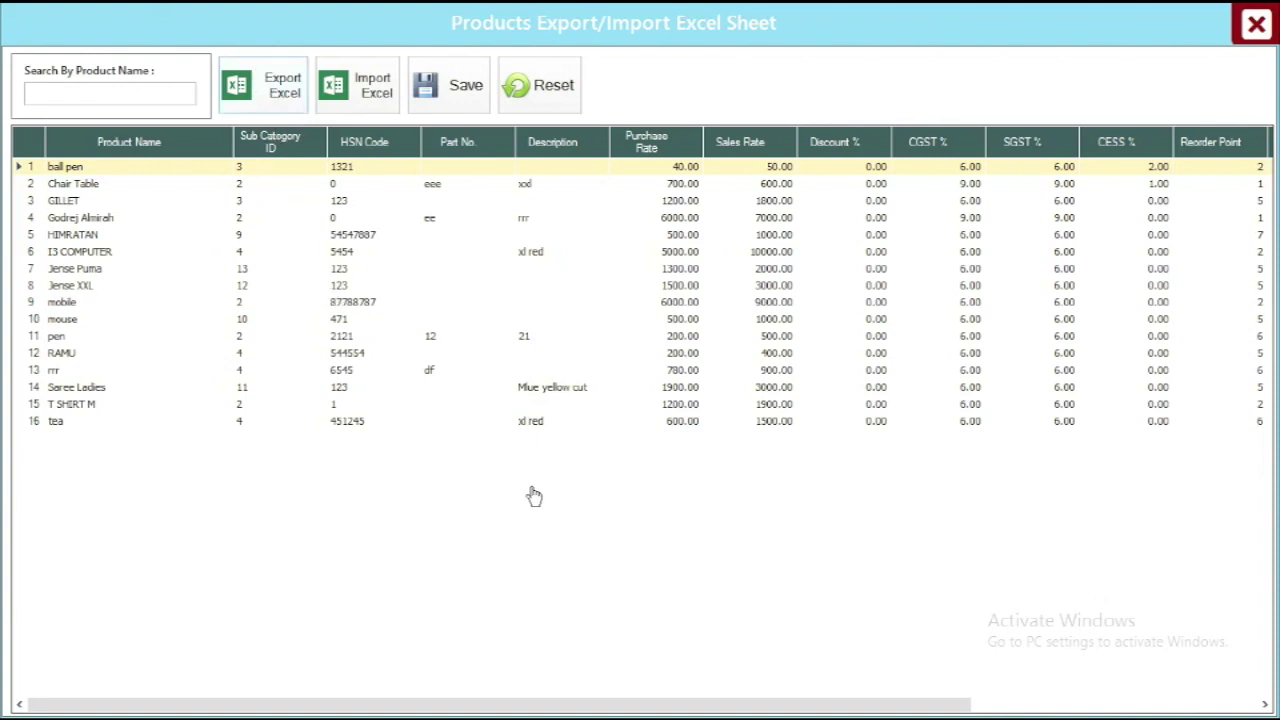
{"action": "left_click", "coordinate": [1255, 27]}
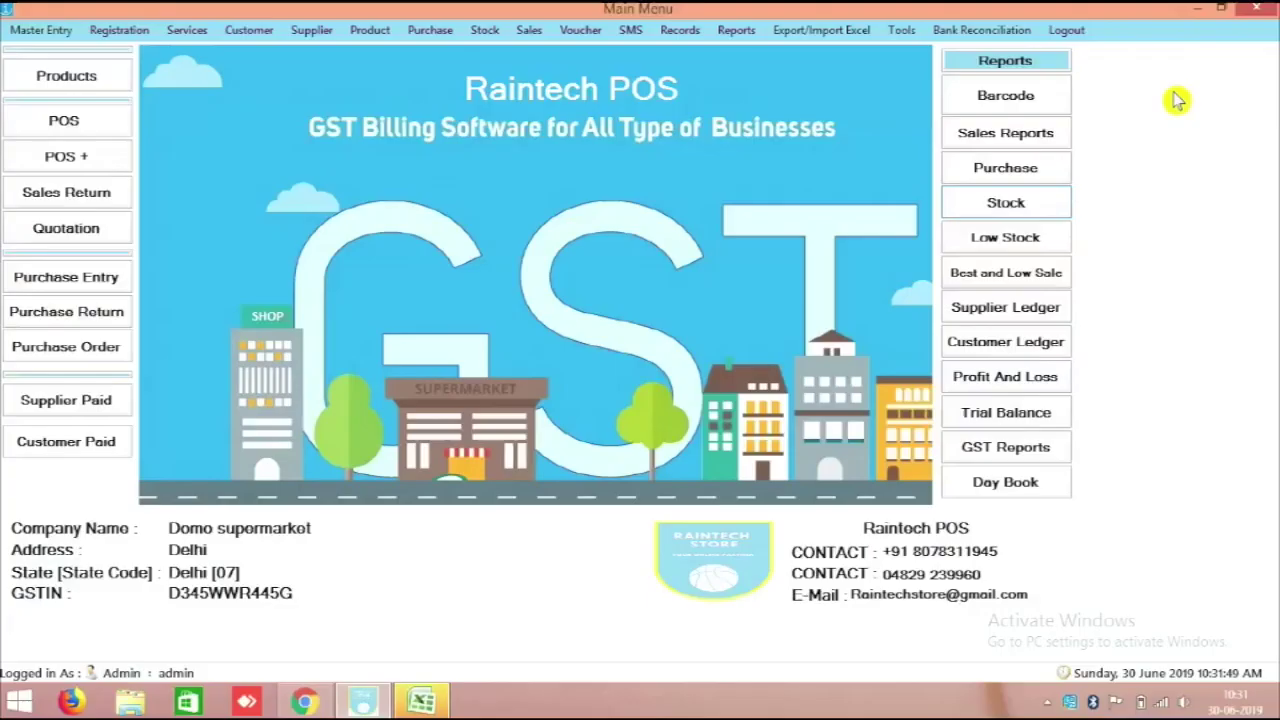
Step: Switch to Excel, review the exported product rows and columns, and close the workbook without saving
{"action": "left_click", "coordinate": [425, 701]}
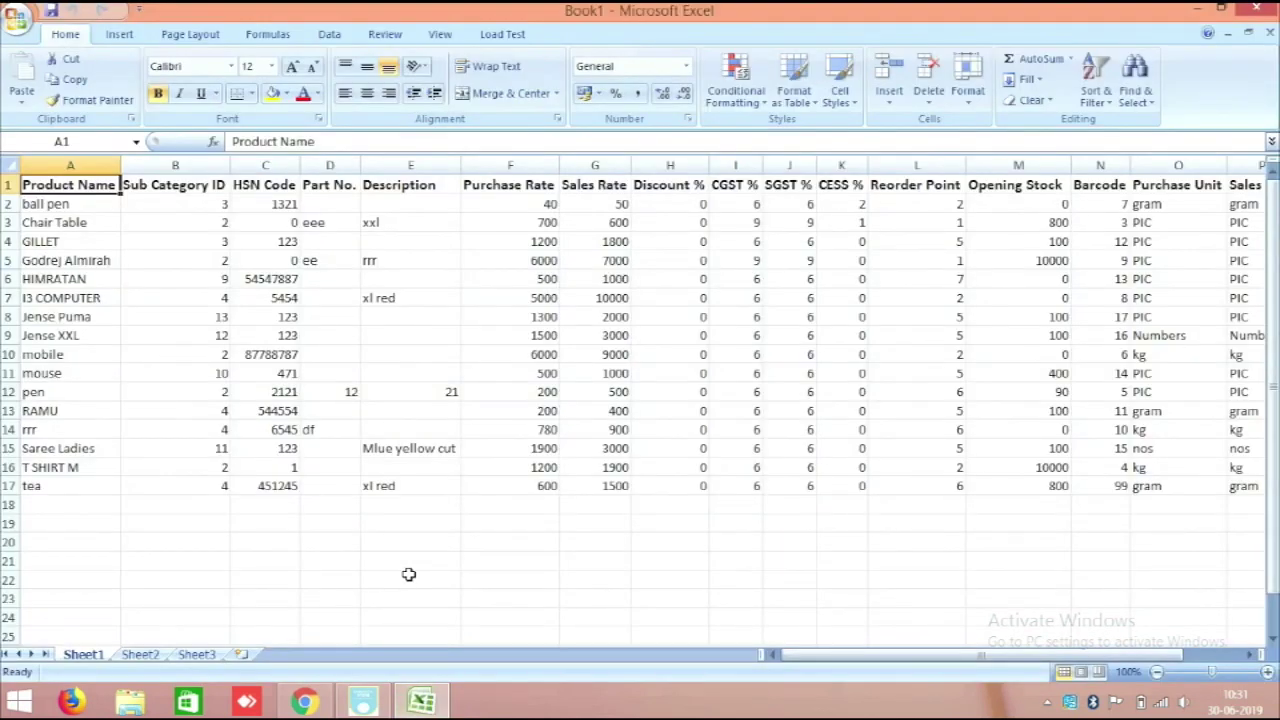
{"action": "left_click_drag", "start_coordinate": [48, 206], "coordinate": [1224, 518]}
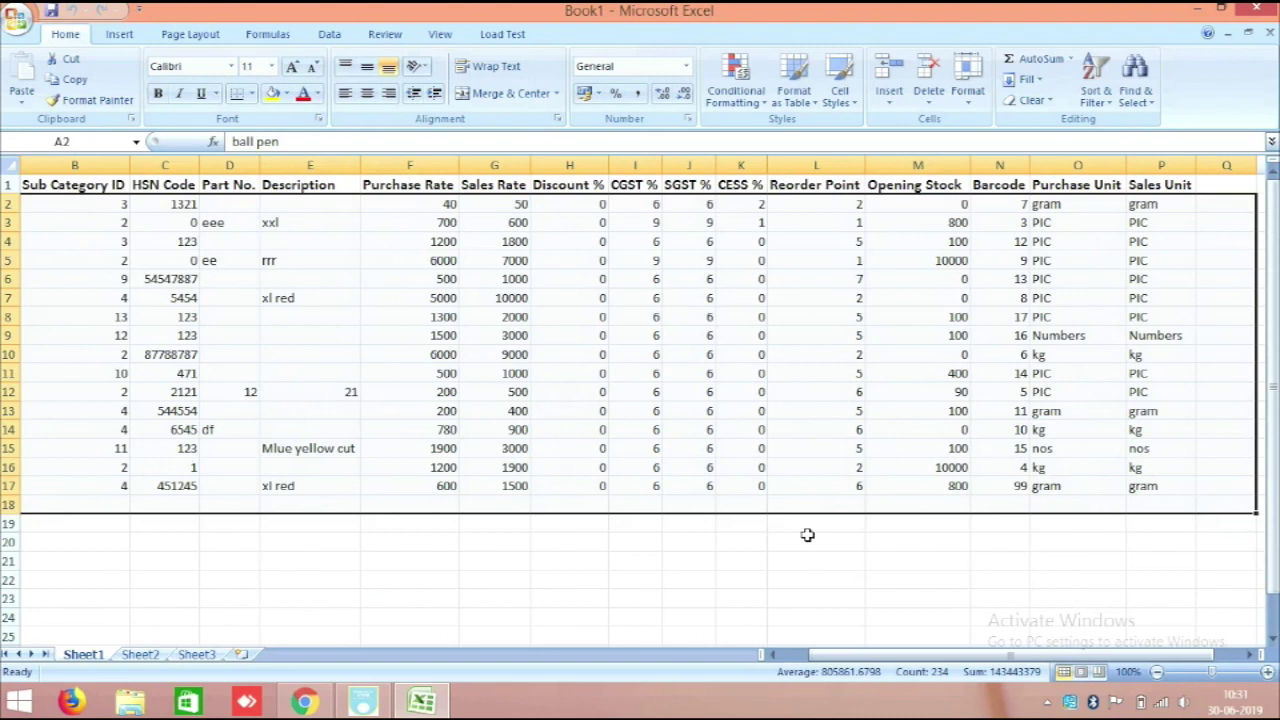
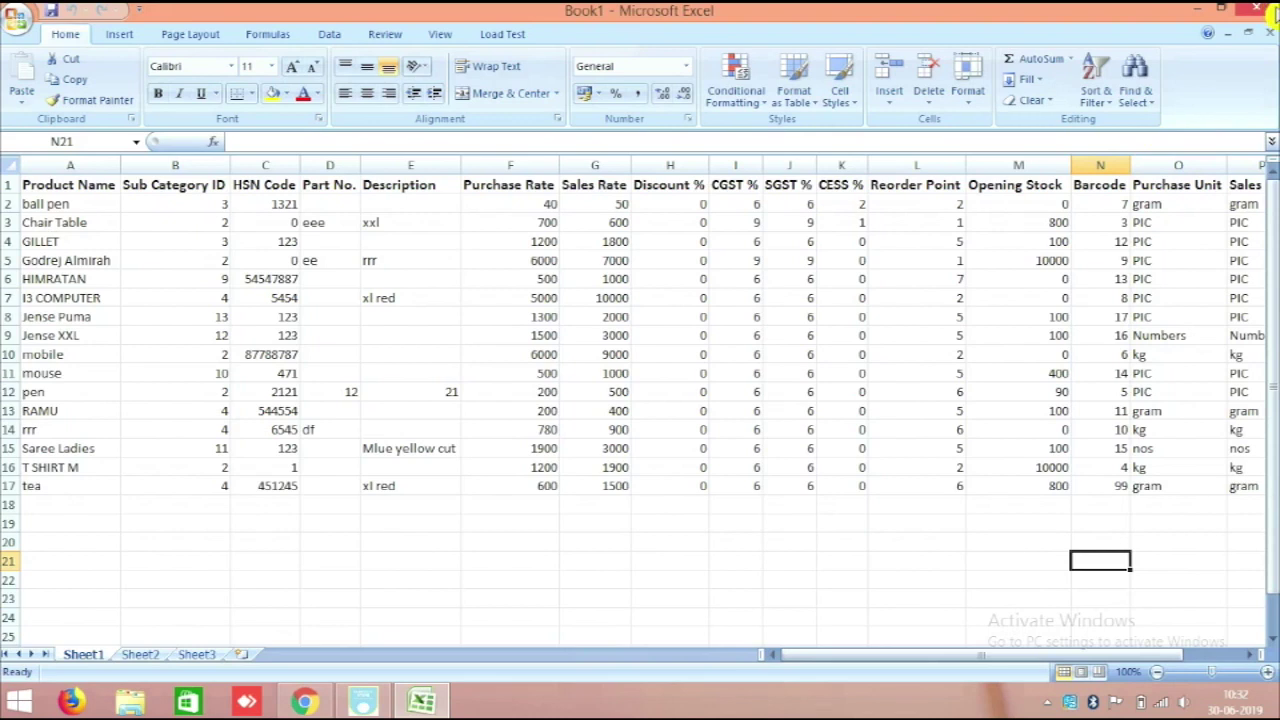
{"action": "left_click", "coordinate": [1258, 9]}
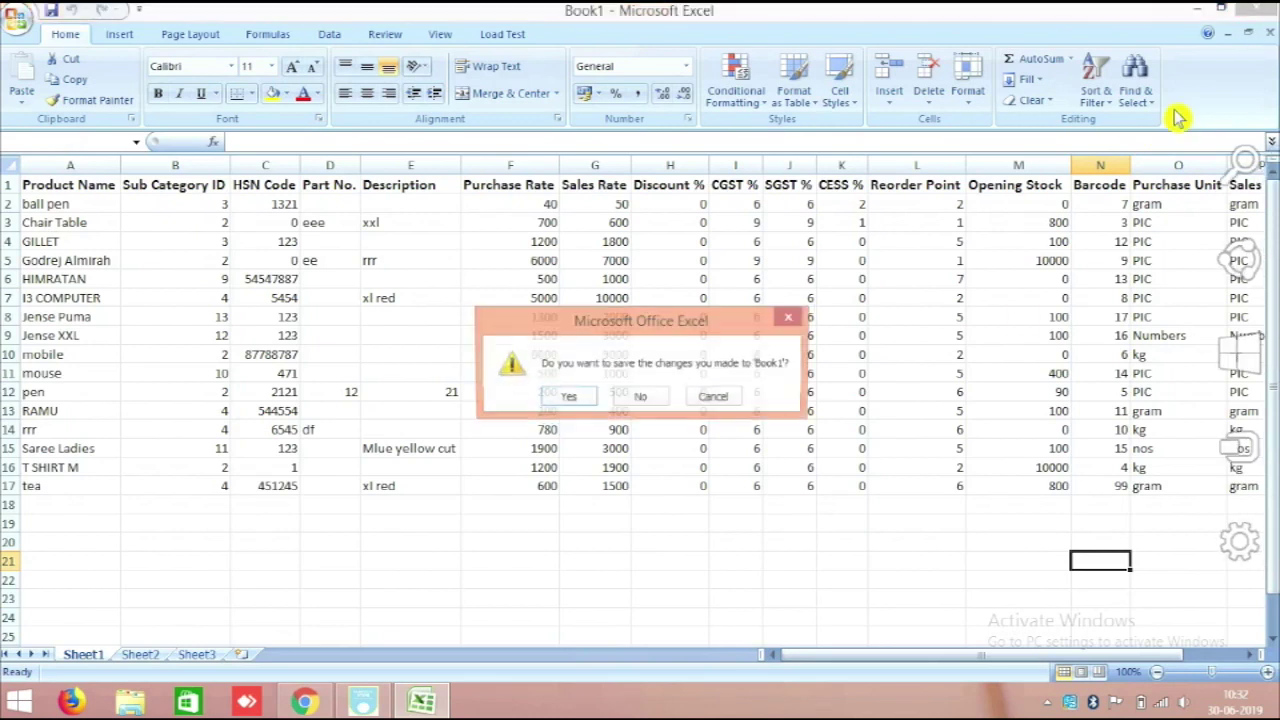
{"action": "left_click", "coordinate": [648, 399]}
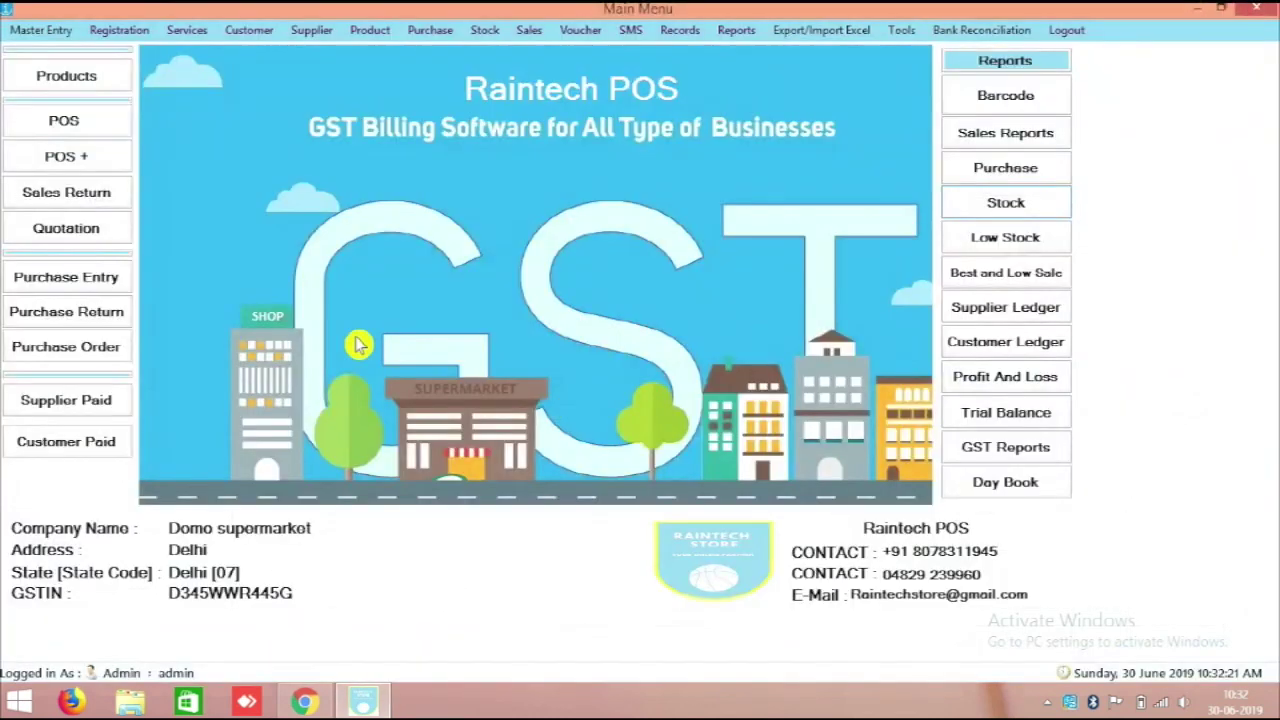
Step: Minimize the billing software, open the Book1 (1) workbook from the desktop, and examine its product list from the first product row
{"action": "left_click", "coordinate": [1205, 15]}
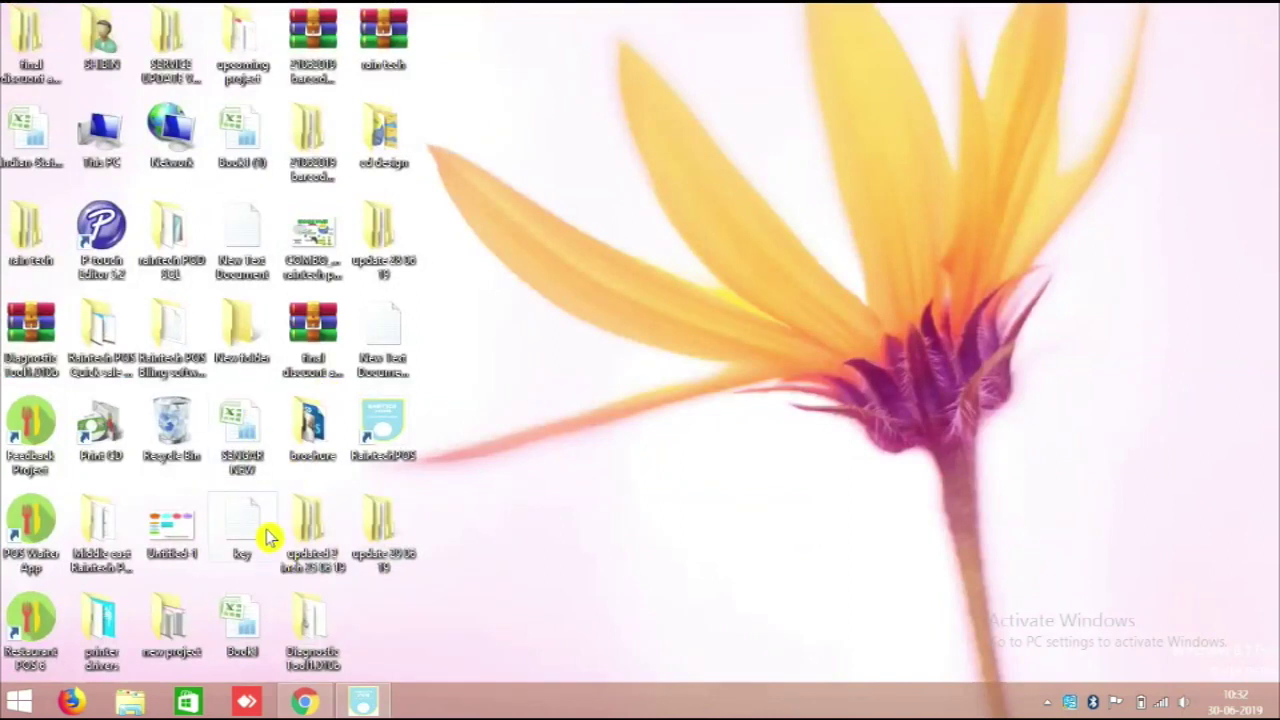
{"action": "double_click", "coordinate": [234, 136]}
{"action": "scroll", "coordinate": [395, 405], "scroll_direction": "up", "scroll_amount": 20}
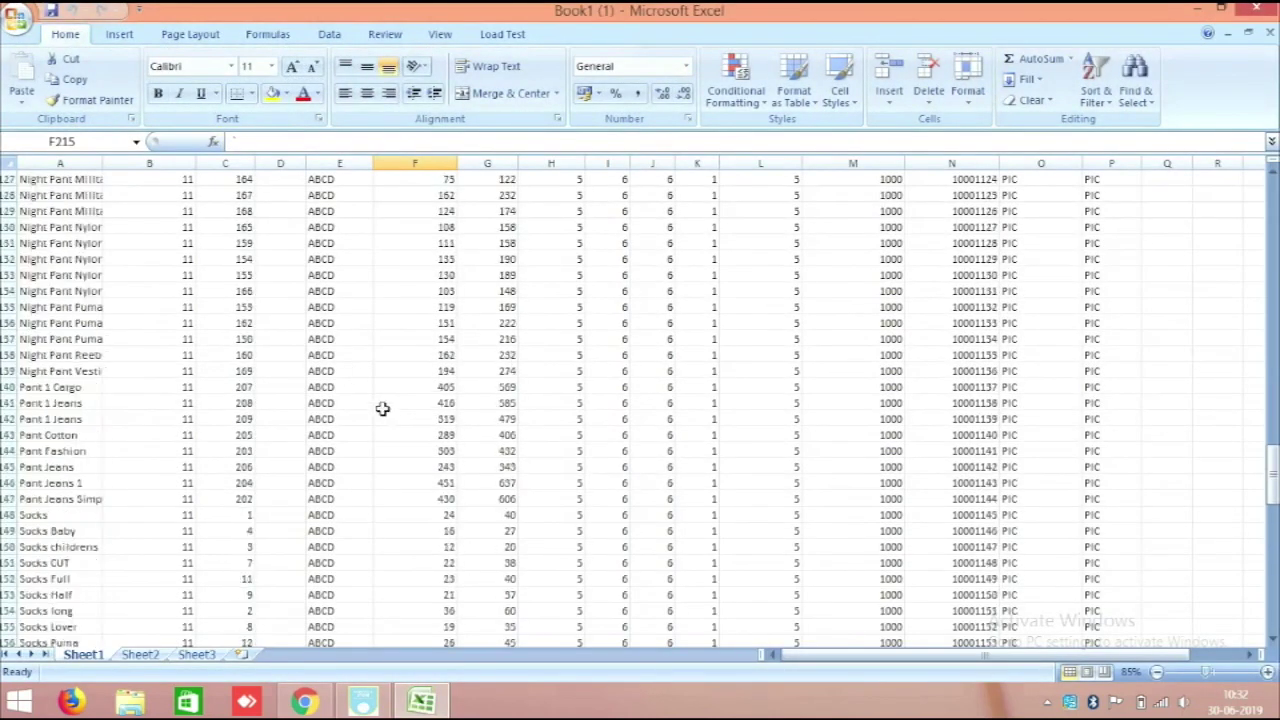
{"action": "scroll", "coordinate": [378, 400], "scroll_direction": "up", "scroll_amount": 5}
{"action": "scroll", "coordinate": [626, 409], "scroll_direction": "up", "scroll_amount": 20}
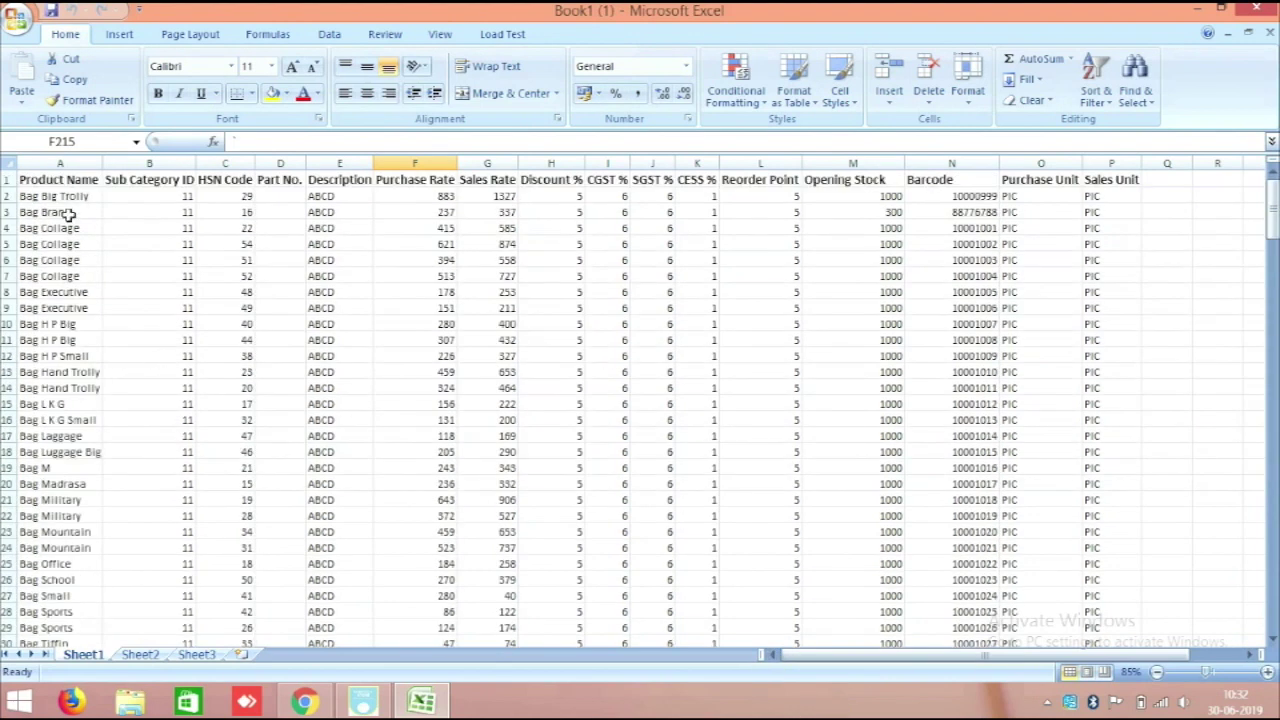
{"action": "left_click", "coordinate": [58, 197]}
{"action": "scroll", "coordinate": [58, 175], "scroll_direction": "up", "scroll_amount": 2}
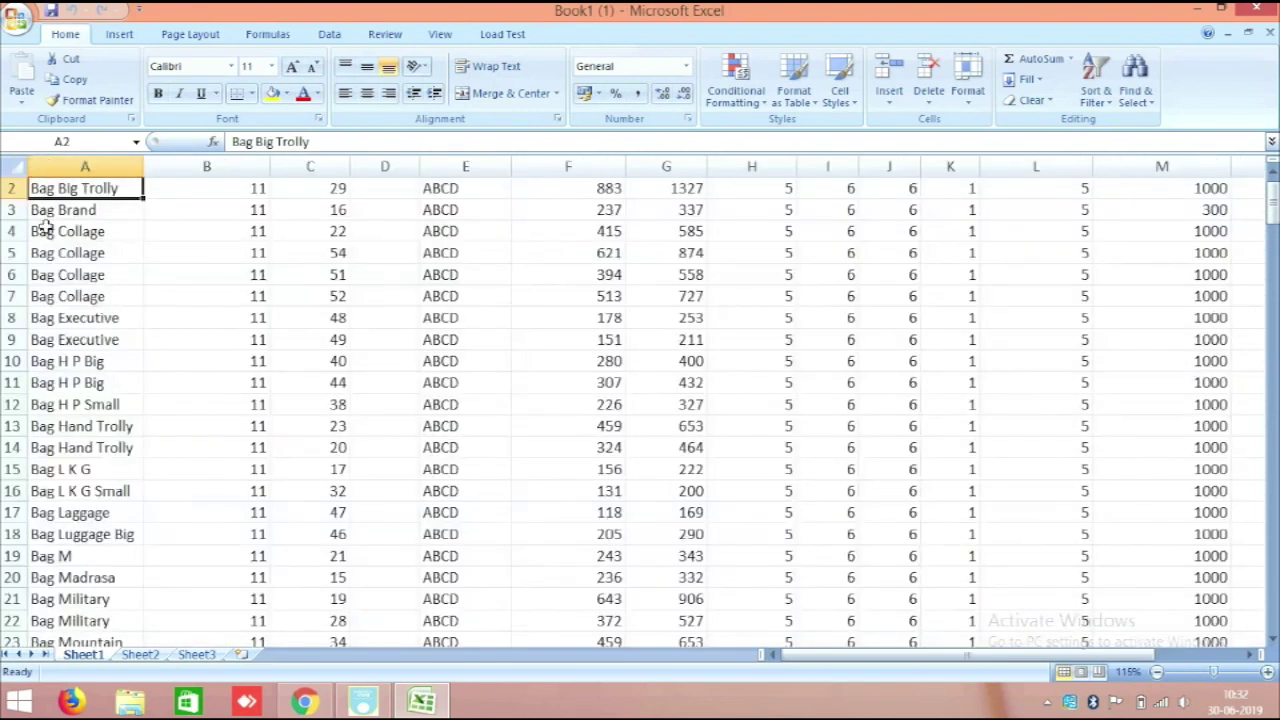
Step: Examine the Product Name, Sub Category ID and HSN Code columns of the product list from the first product row
{"action": "scroll", "coordinate": [205, 468], "scroll_direction": "up", "scroll_amount": 1}
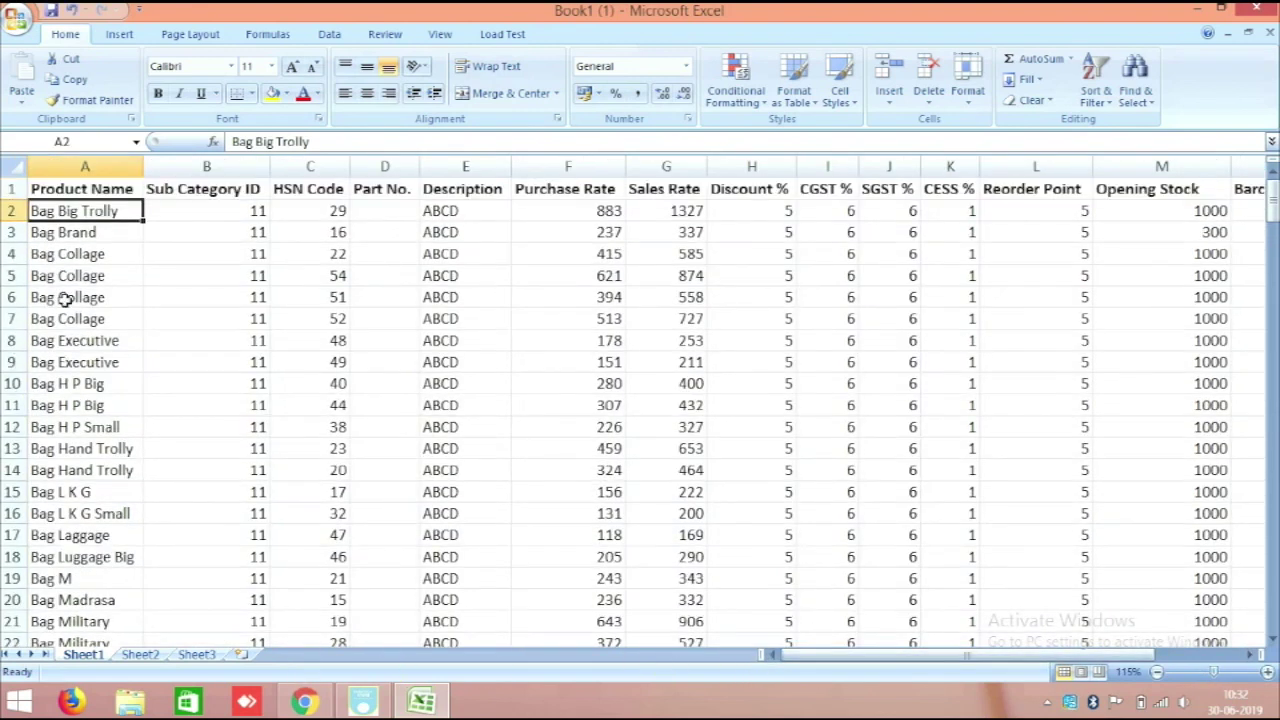
{"action": "left_click_drag", "start_coordinate": [82, 208], "coordinate": [110, 492]}
{"action": "left_click_drag", "start_coordinate": [190, 211], "coordinate": [230, 470]}
{"action": "left_click_drag", "start_coordinate": [309, 210], "coordinate": [322, 448]}
{"action": "left_click_drag", "start_coordinate": [88, 218], "coordinate": [63, 621]}
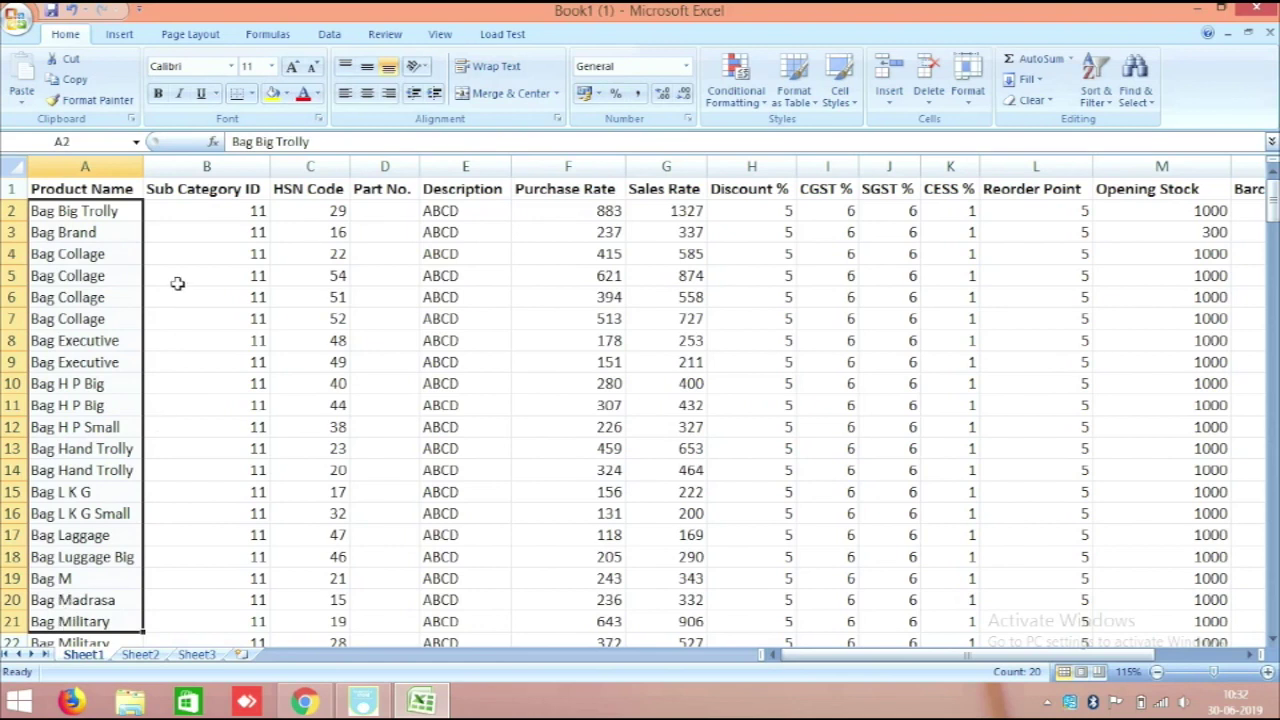
Step: Try inserting an empty column before the Sub Category ID column, and undo the insertion
{"action": "left_click", "coordinate": [216, 162]}
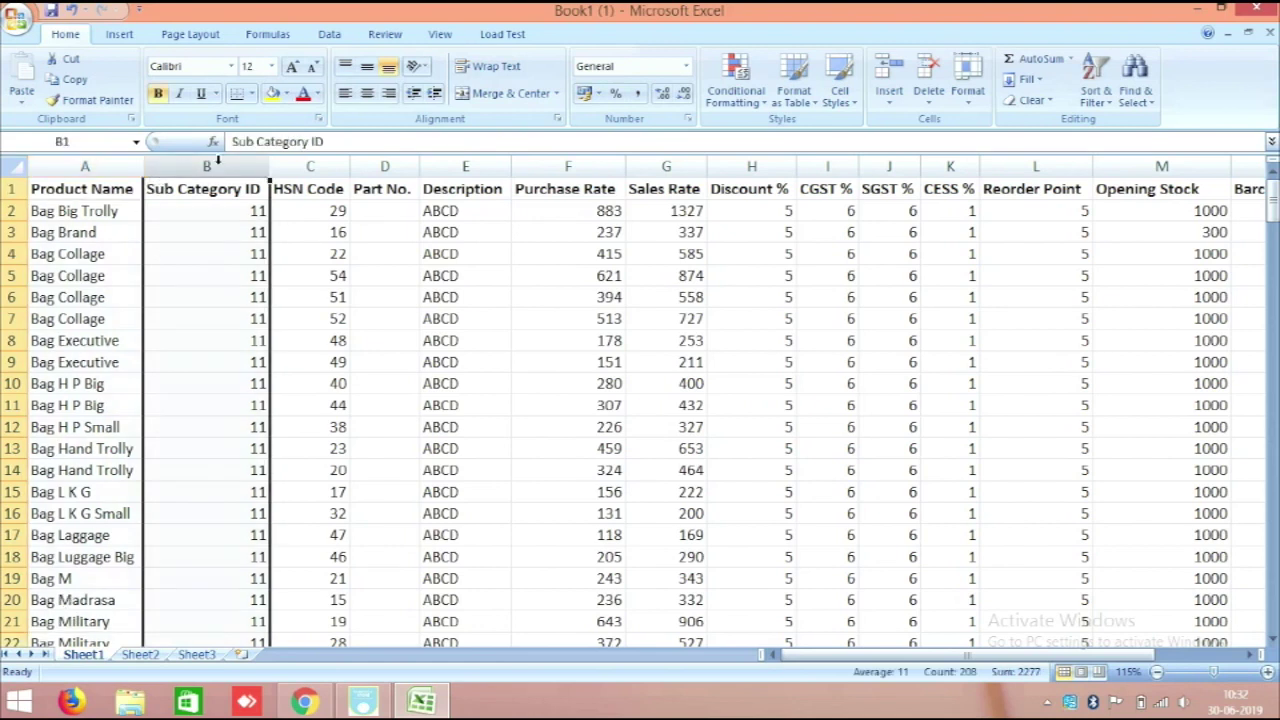
{"action": "right_click", "coordinate": [218, 164]}
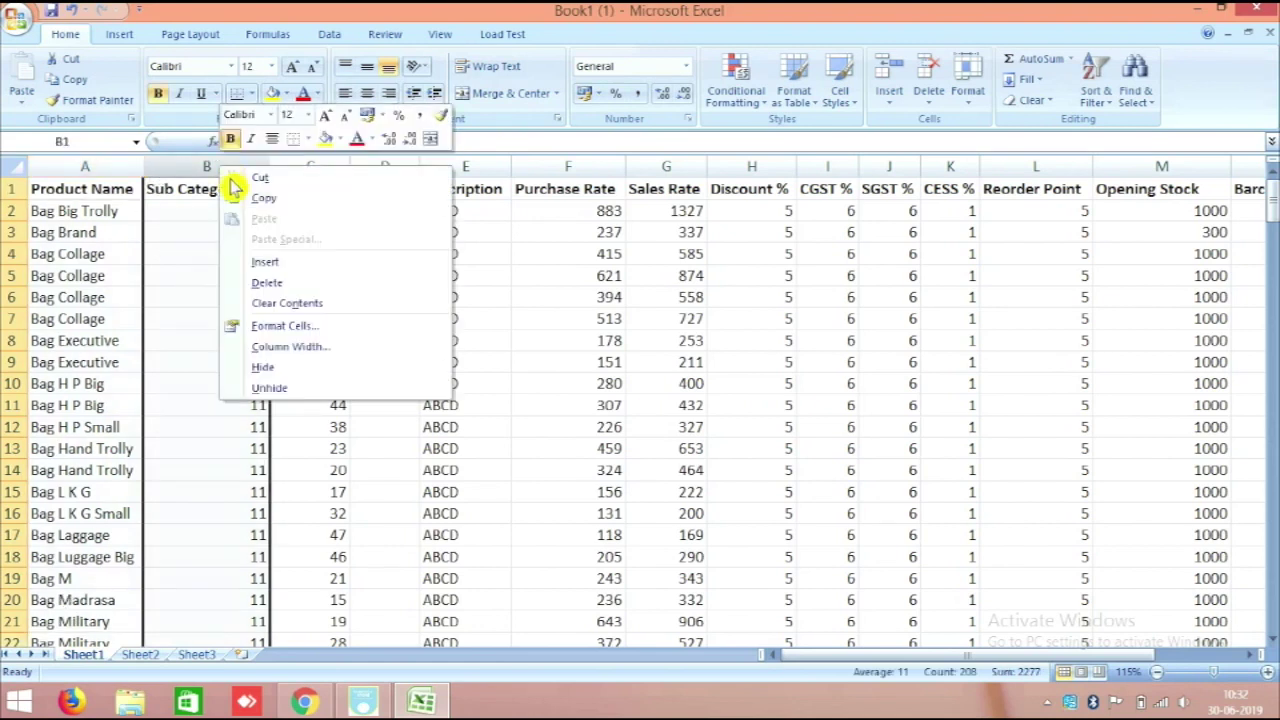
{"action": "left_click", "coordinate": [298, 264]}
{"action": "left_click", "coordinate": [230, 168]}
{"action": "right_click", "coordinate": [232, 168]}
{"action": "key", "text": "Escape"}
{"action": "left_click", "coordinate": [194, 158]}
{"action": "right_click", "coordinate": [200, 163]}
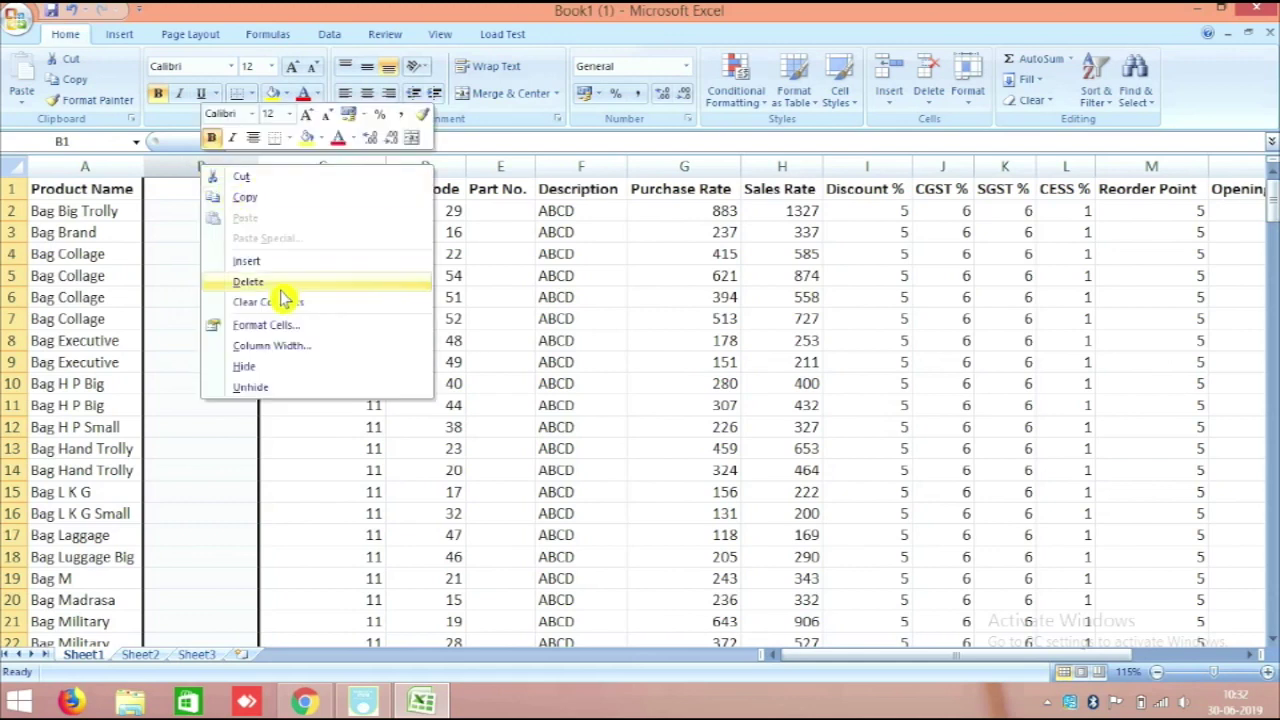
{"action": "key", "text": "d"}
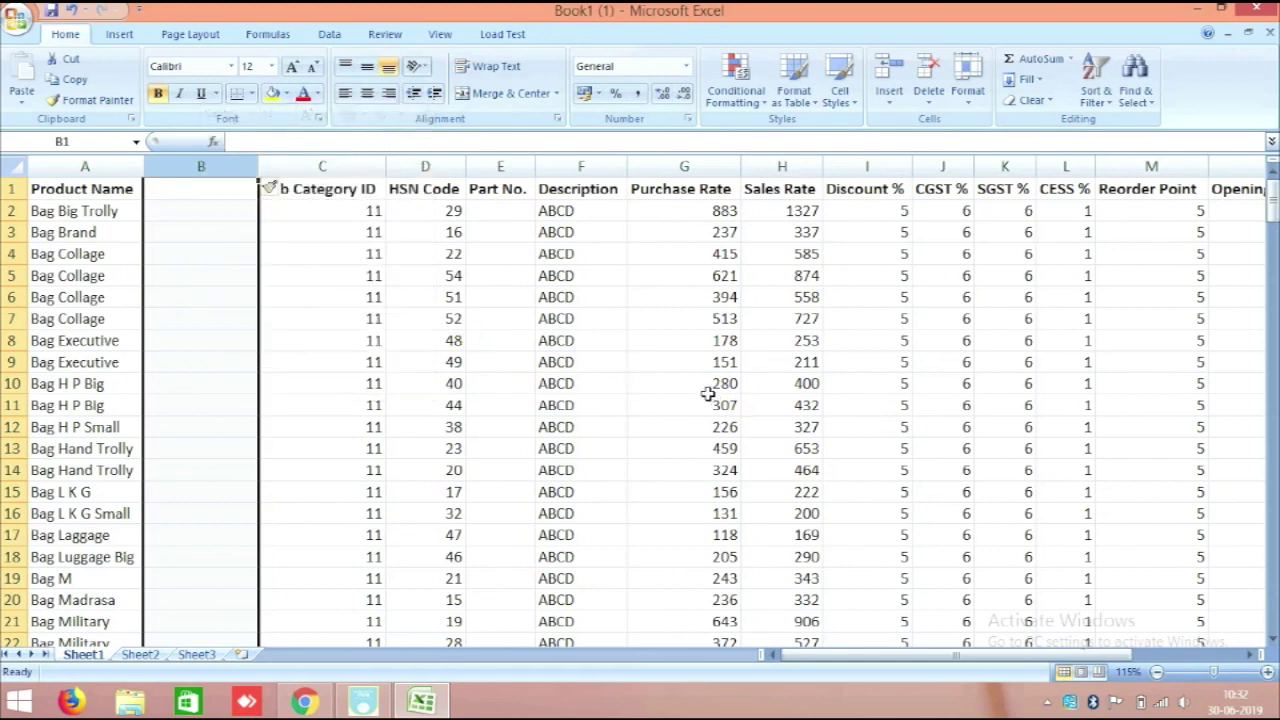
{"action": "left_click", "coordinate": [520, 381]}
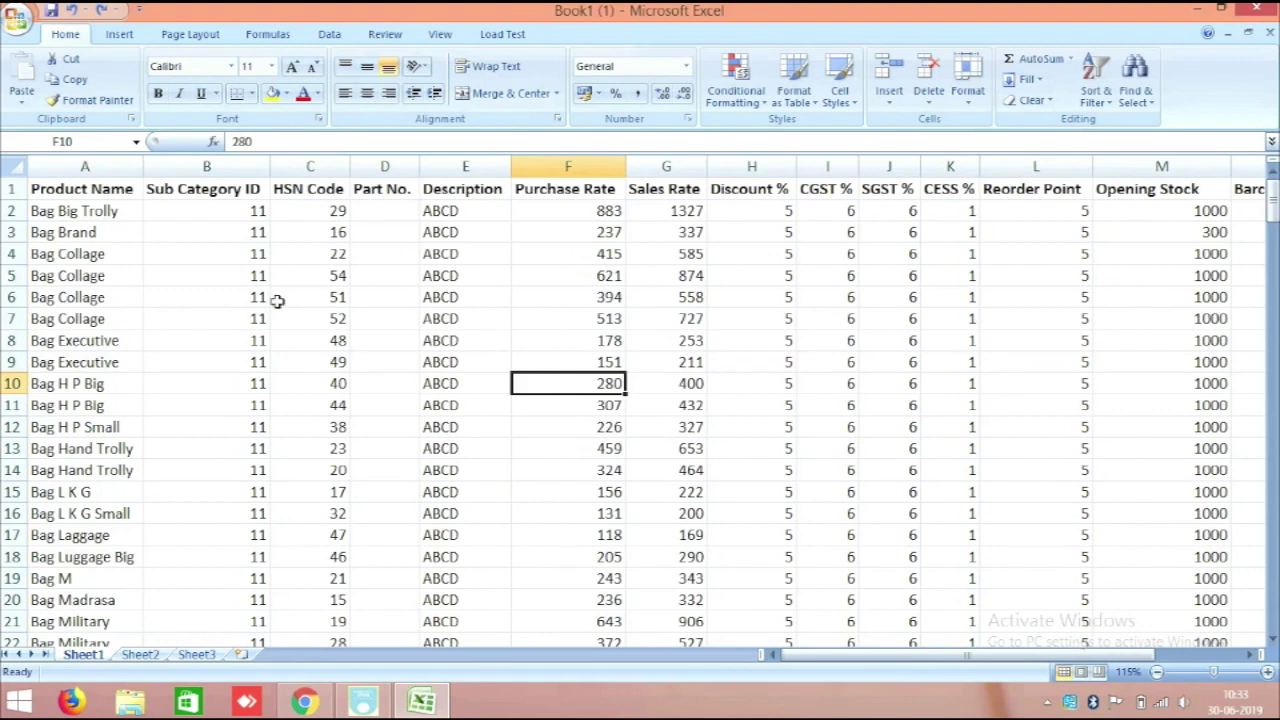
Step: Examine the full list of product names and the Sub Category ID values of the first products
{"action": "left_click_drag", "start_coordinate": [78, 215], "coordinate": [40, 700]}
{"action": "scroll", "coordinate": [123, 343], "scroll_direction": "up", "scroll_amount": 20}
{"action": "scroll", "coordinate": [118, 342], "scroll_direction": "up", "scroll_amount": 20}
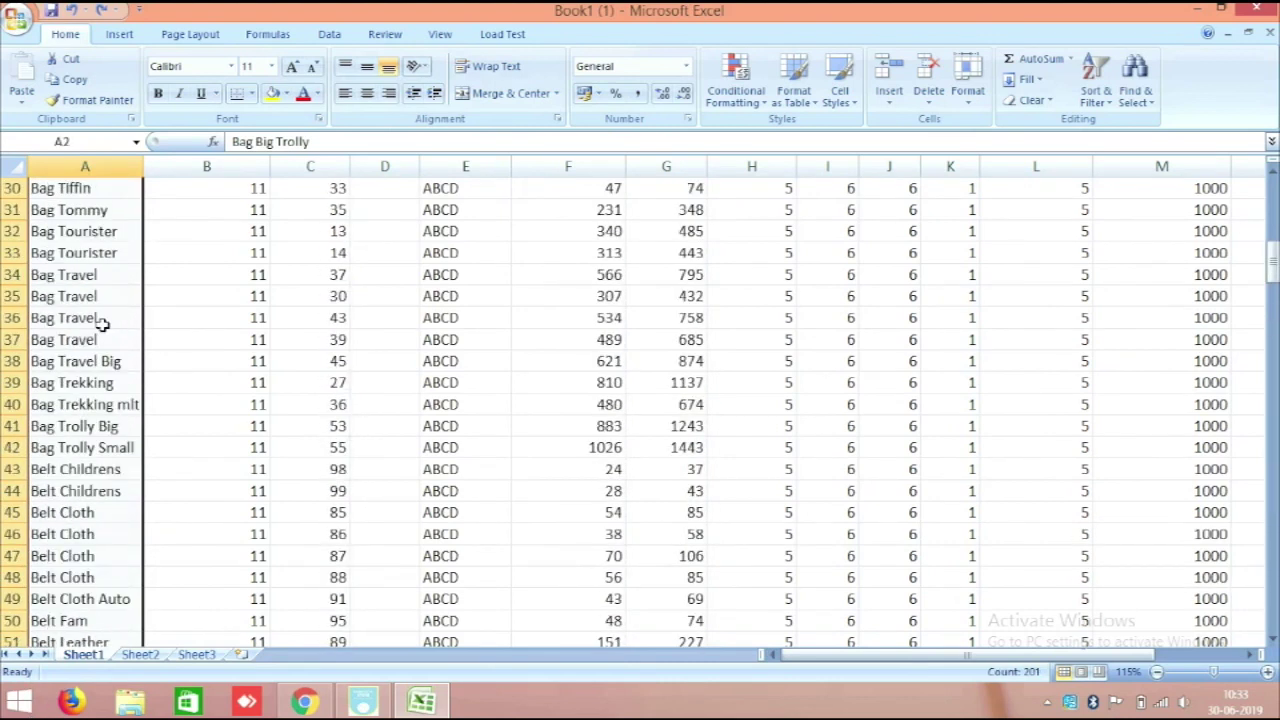
{"action": "left_click", "coordinate": [226, 215]}
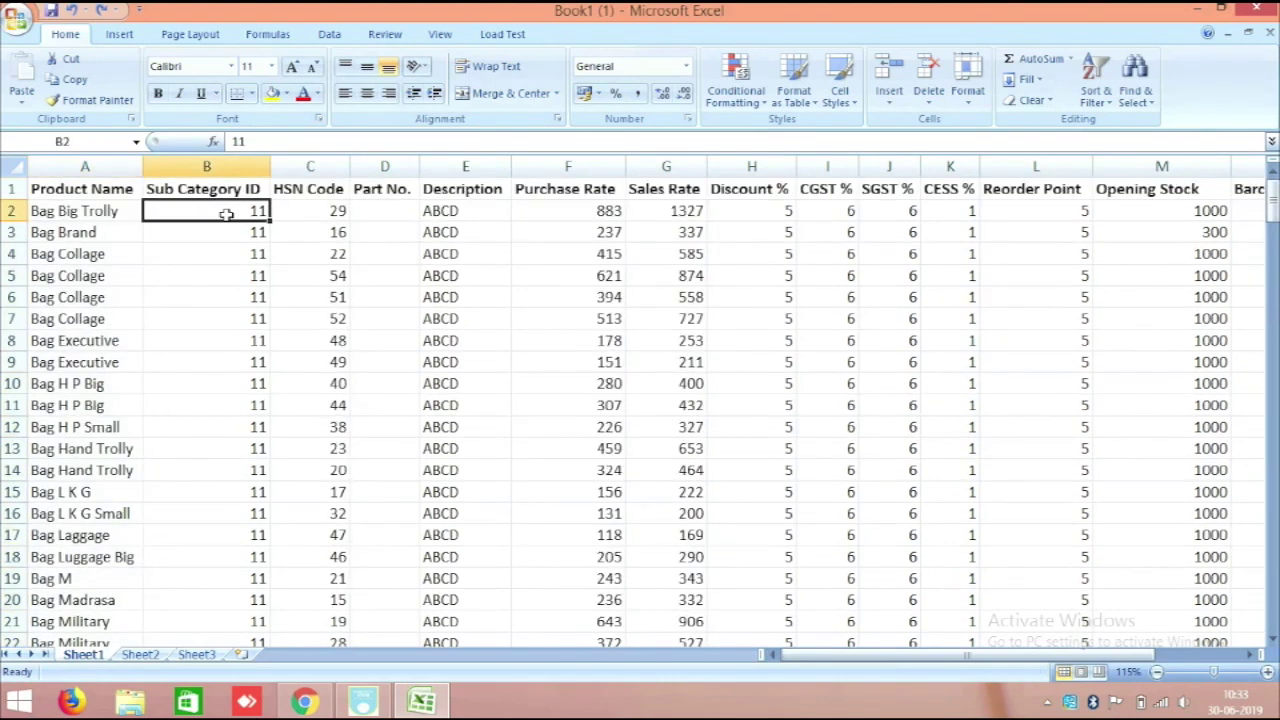
{"action": "left_click_drag", "start_coordinate": [238, 215], "coordinate": [242, 478]}
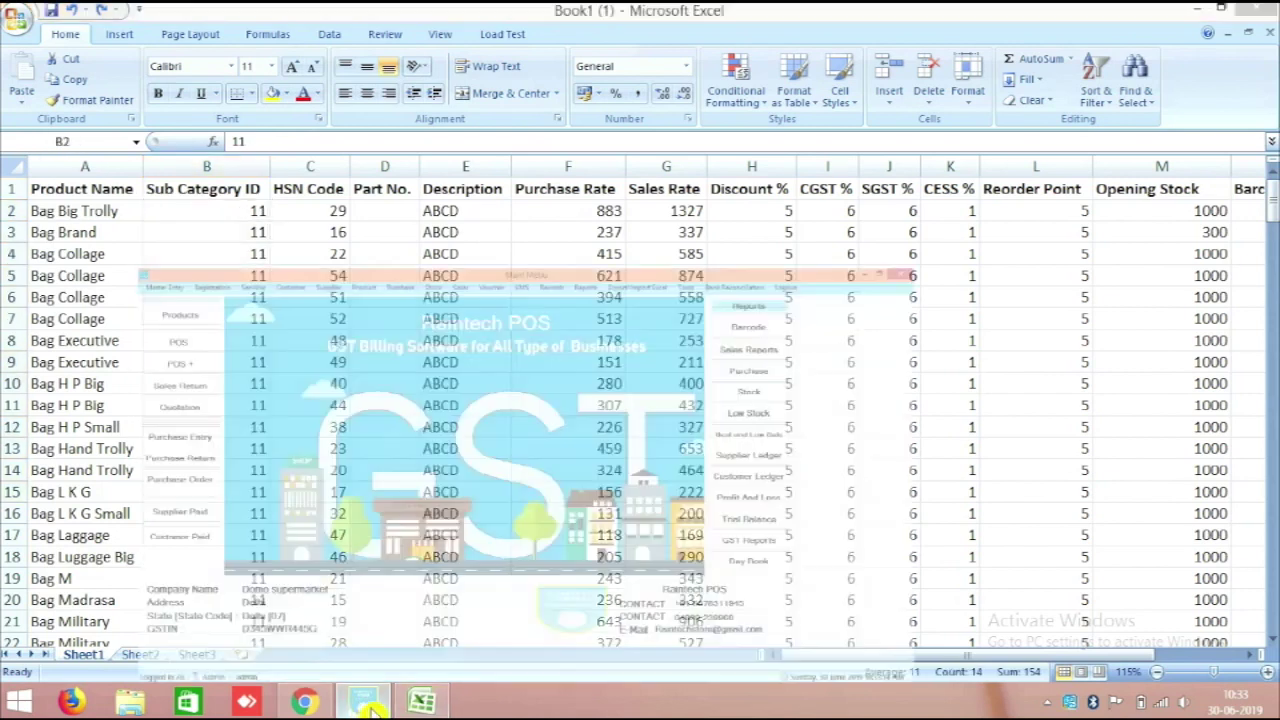
Step: Switch to the billing software, look up the ID of the pattu sub category in the Sub Category list, and close the list
{"action": "left_click", "coordinate": [363, 700]}
{"action": "left_click", "coordinate": [44, 32]}
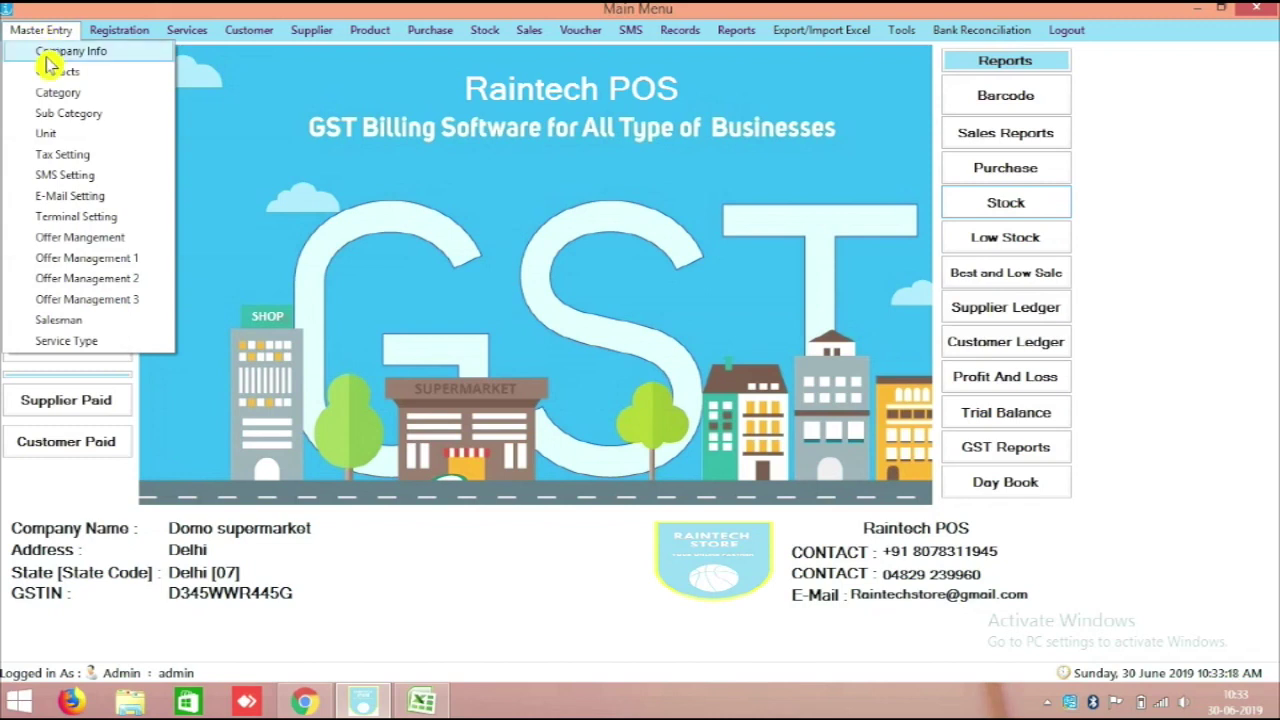
{"action": "left_click", "coordinate": [70, 113]}
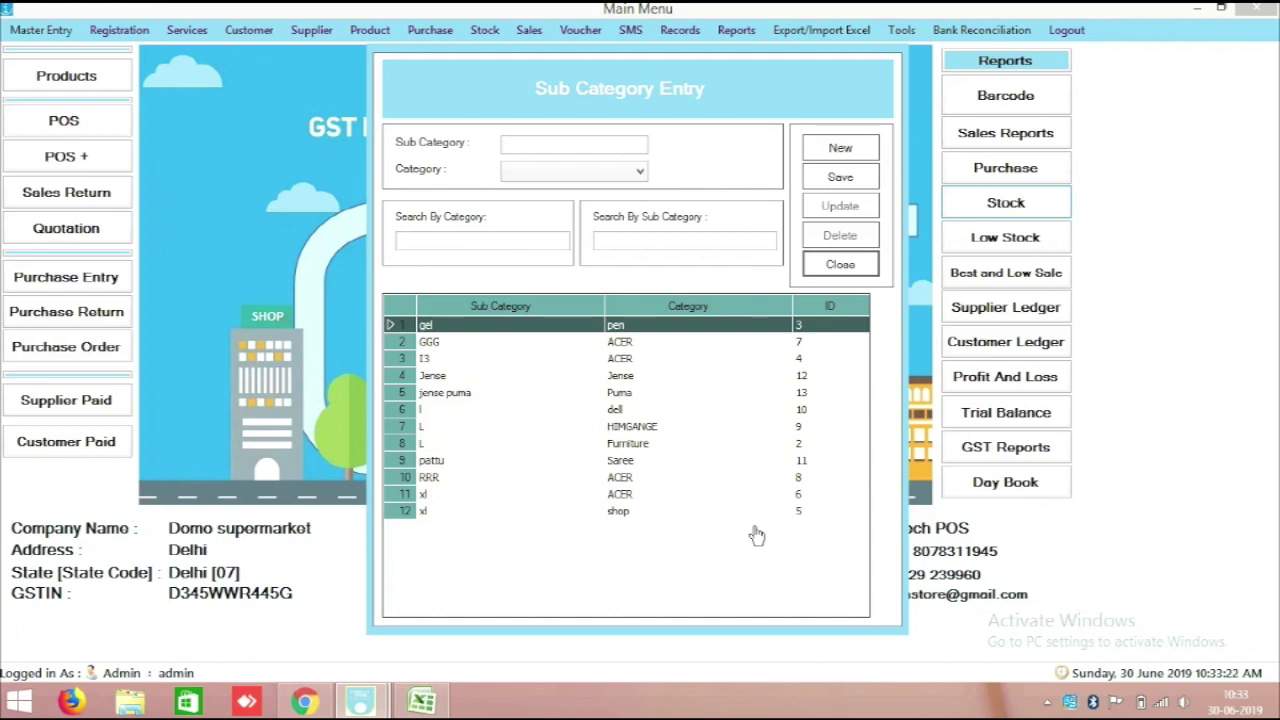
{"action": "mouse_move", "coordinate": [791, 305]}
{"action": "left_mouse_down"}
{"action": "mouse_move", "coordinate": [791, 321]}
{"action": "mouse_move", "coordinate": [820, 329]}
{"action": "mouse_move", "coordinate": [779, 333]}
{"action": "mouse_move", "coordinate": [802, 331]}
{"action": "mouse_move", "coordinate": [808, 301]}
{"action": "mouse_move", "coordinate": [771, 305]}
{"action": "left_mouse_up"}
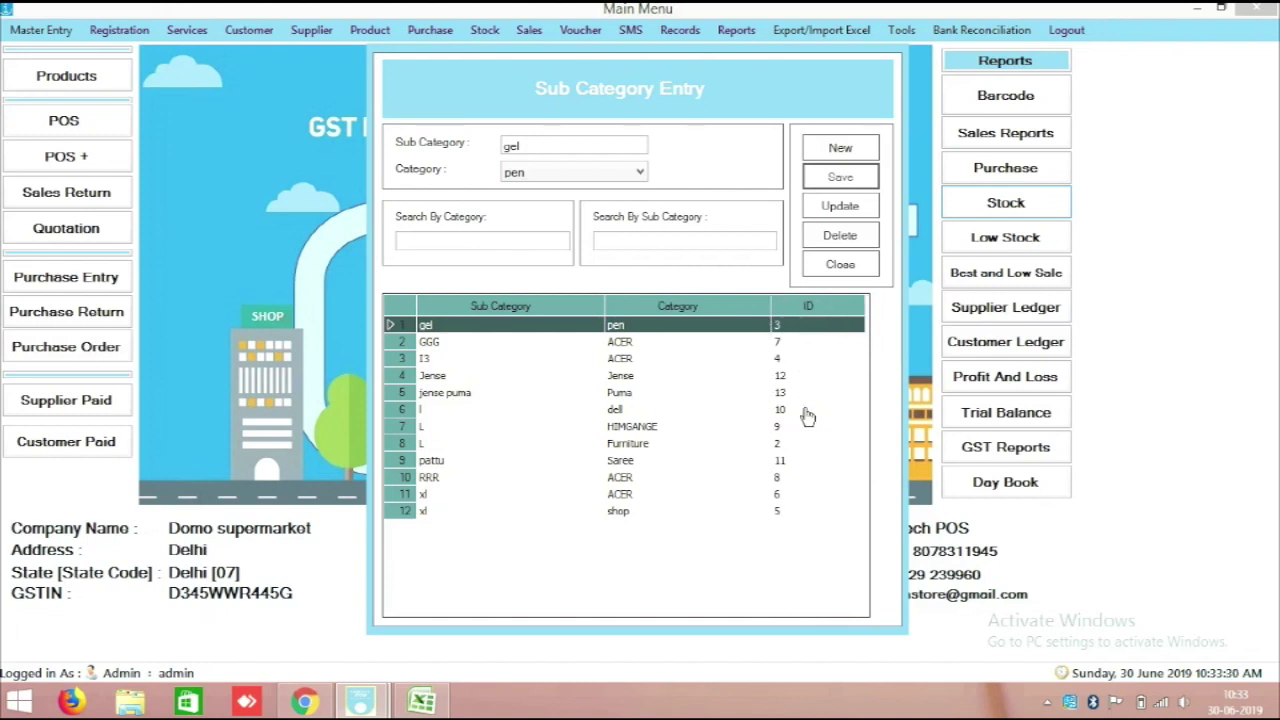
{"action": "left_click", "coordinate": [788, 464]}
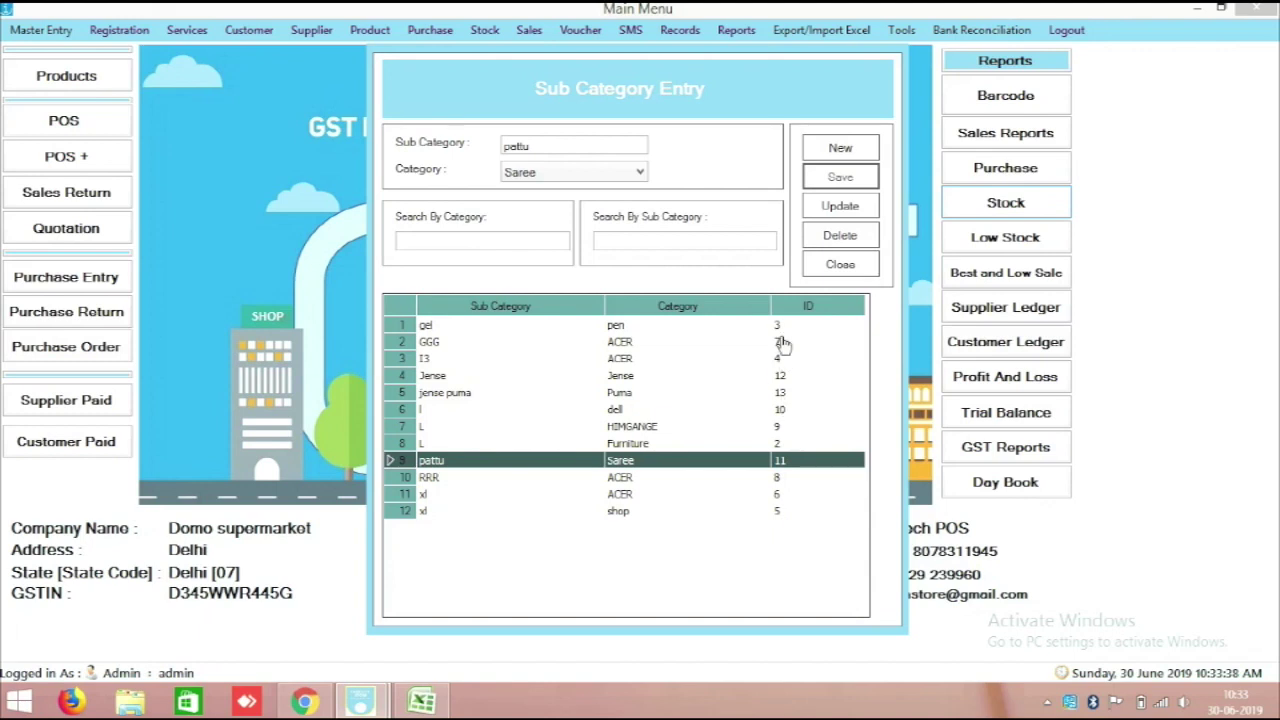
{"action": "left_click", "coordinate": [838, 265]}
Step: Return to Excel and examine the Sub Category ID, HSN Code, Part No. and Description columns
{"action": "left_click", "coordinate": [422, 701]}
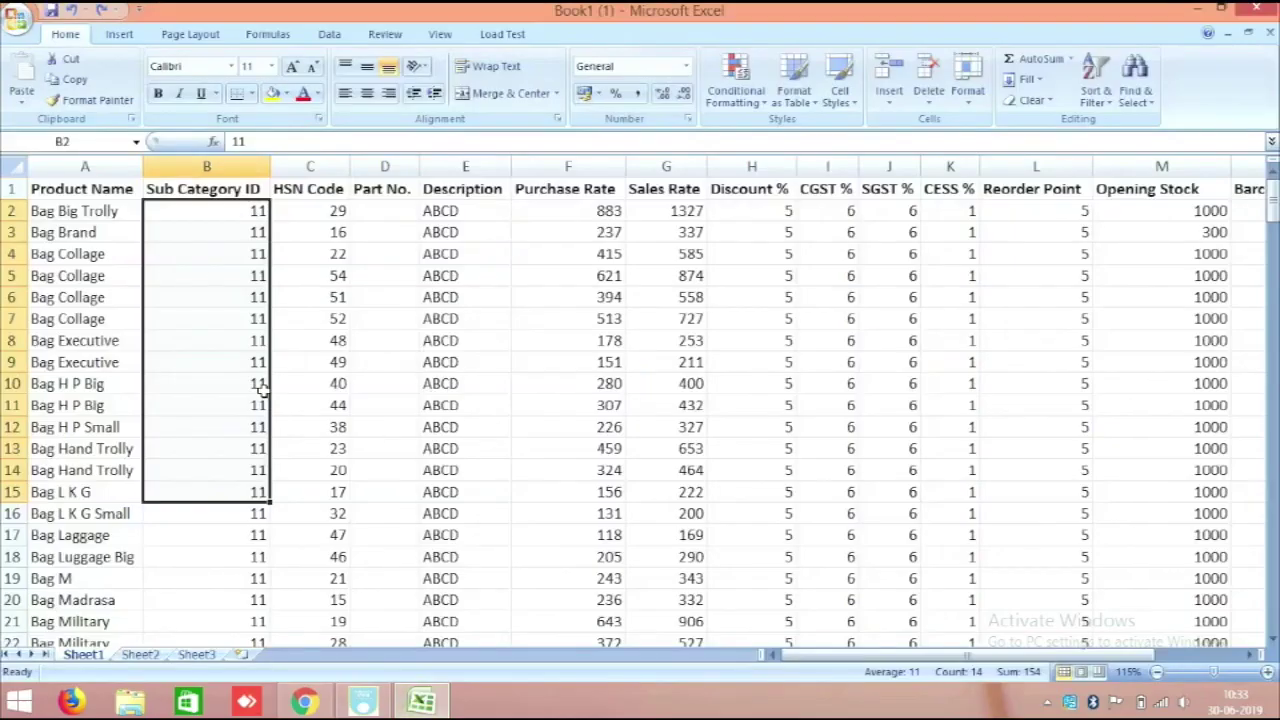
{"action": "left_click_drag", "start_coordinate": [231, 220], "coordinate": [243, 507]}
{"action": "left_click_drag", "start_coordinate": [300, 210], "coordinate": [330, 490]}
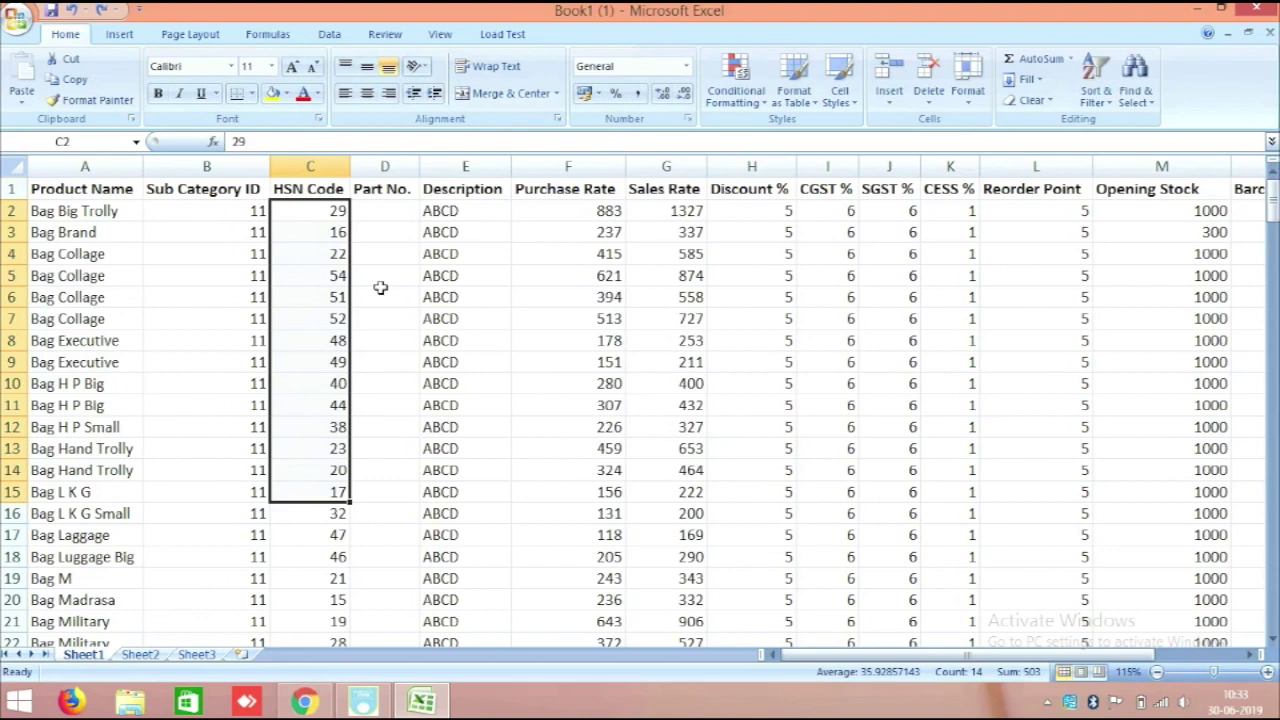
{"action": "left_click_drag", "start_coordinate": [389, 212], "coordinate": [400, 492]}
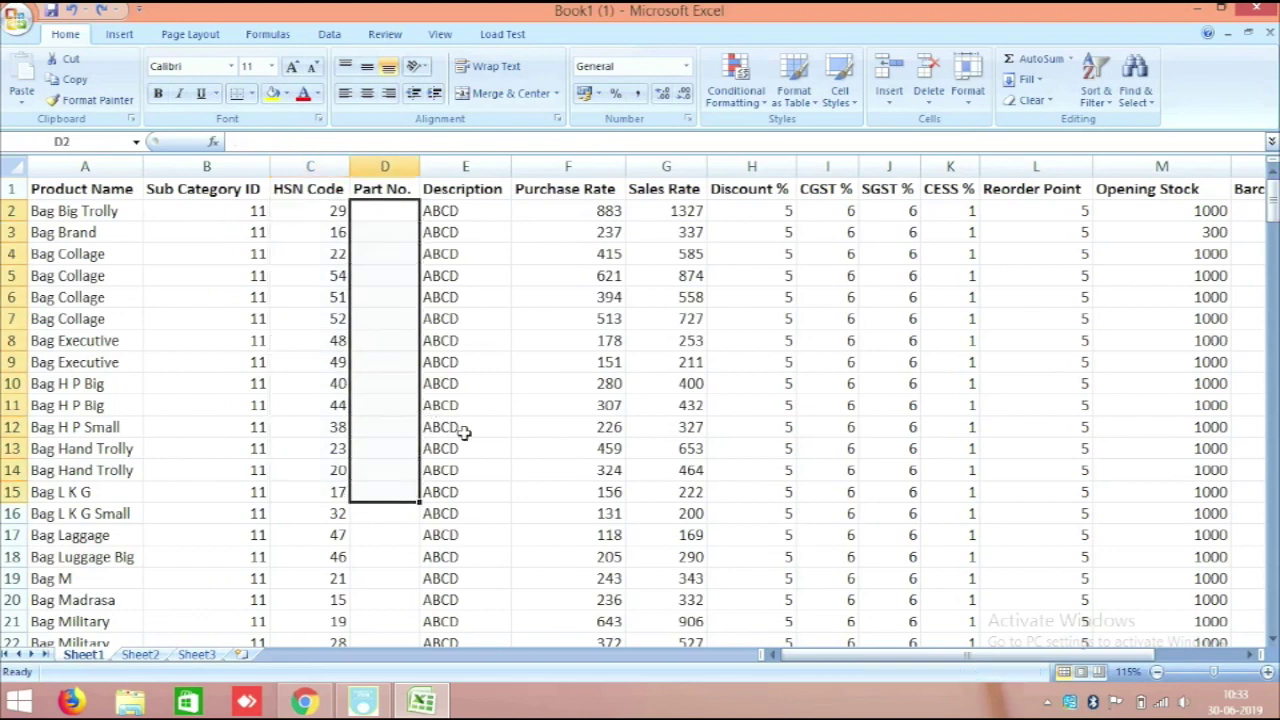
{"action": "left_click_drag", "start_coordinate": [481, 211], "coordinate": [505, 535]}
Step: Examine the Purchase Rate, Sales Rate and Discount % columns of the product list
{"action": "left_click_drag", "start_coordinate": [563, 215], "coordinate": [570, 455]}
{"action": "left_click_drag", "start_coordinate": [826, 665], "coordinate": [891, 665]}
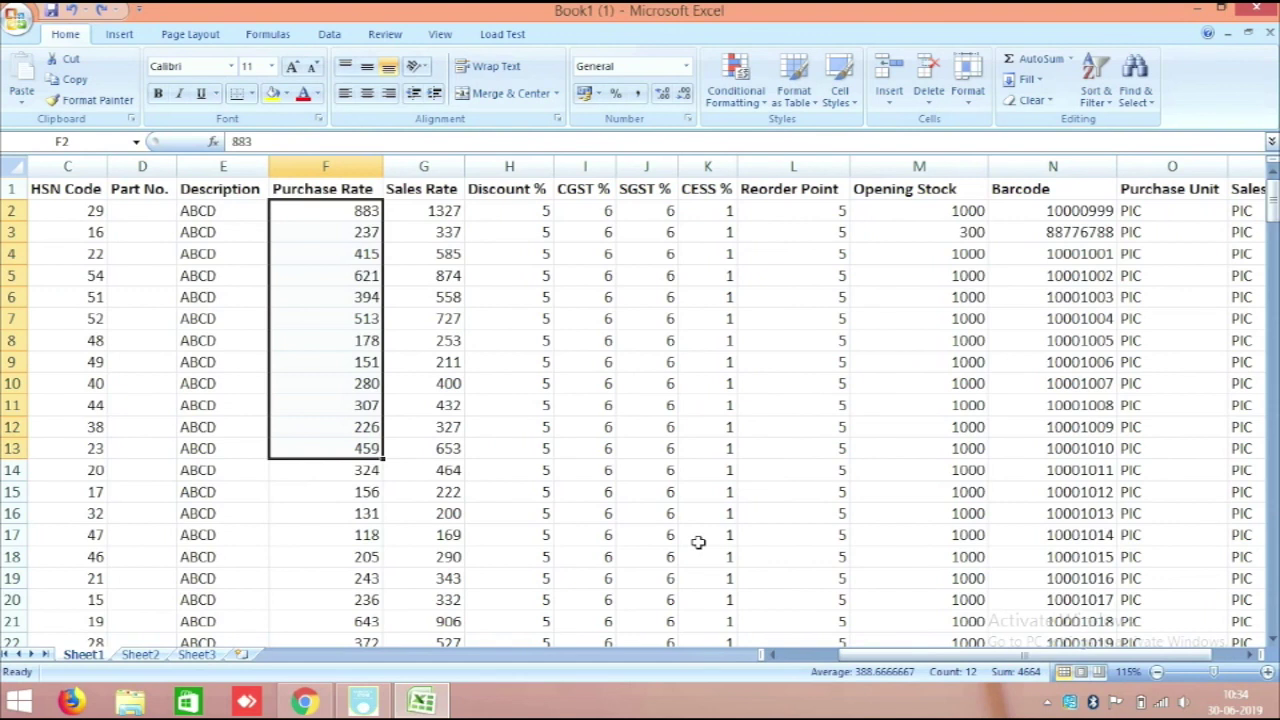
{"action": "left_click_drag", "start_coordinate": [408, 213], "coordinate": [397, 364]}
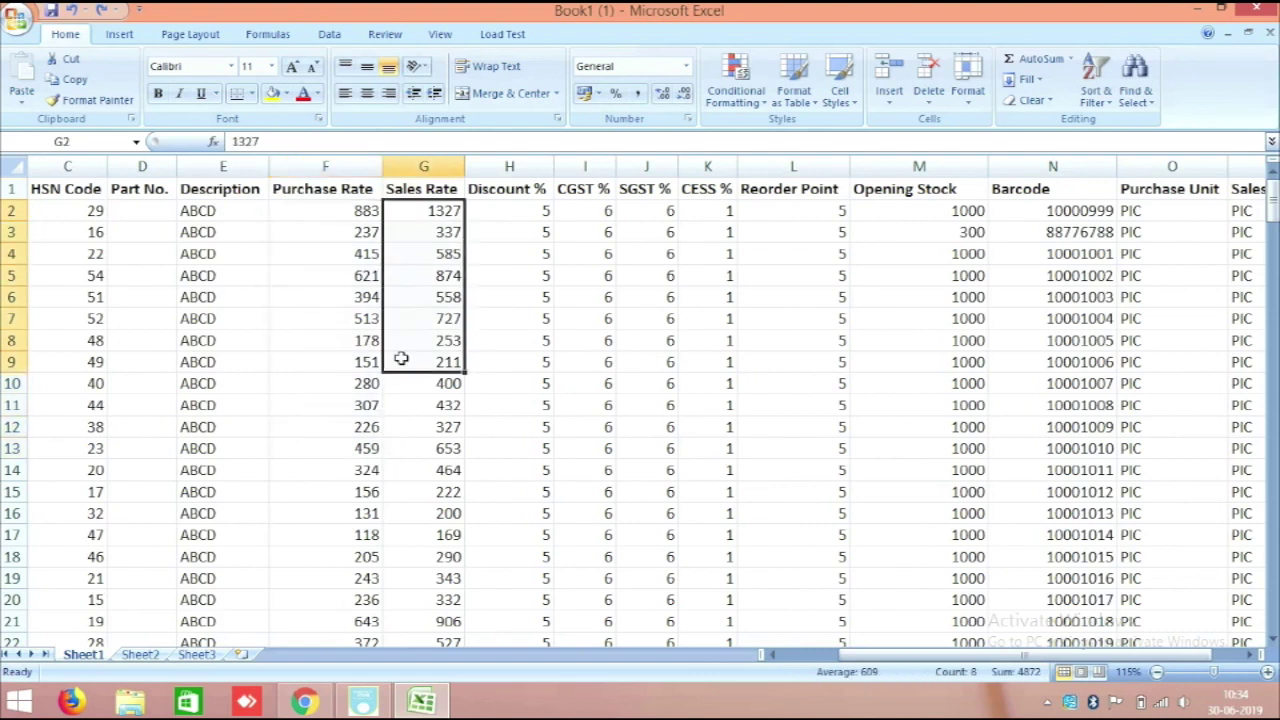
{"action": "left_click_drag", "start_coordinate": [508, 210], "coordinate": [520, 552]}
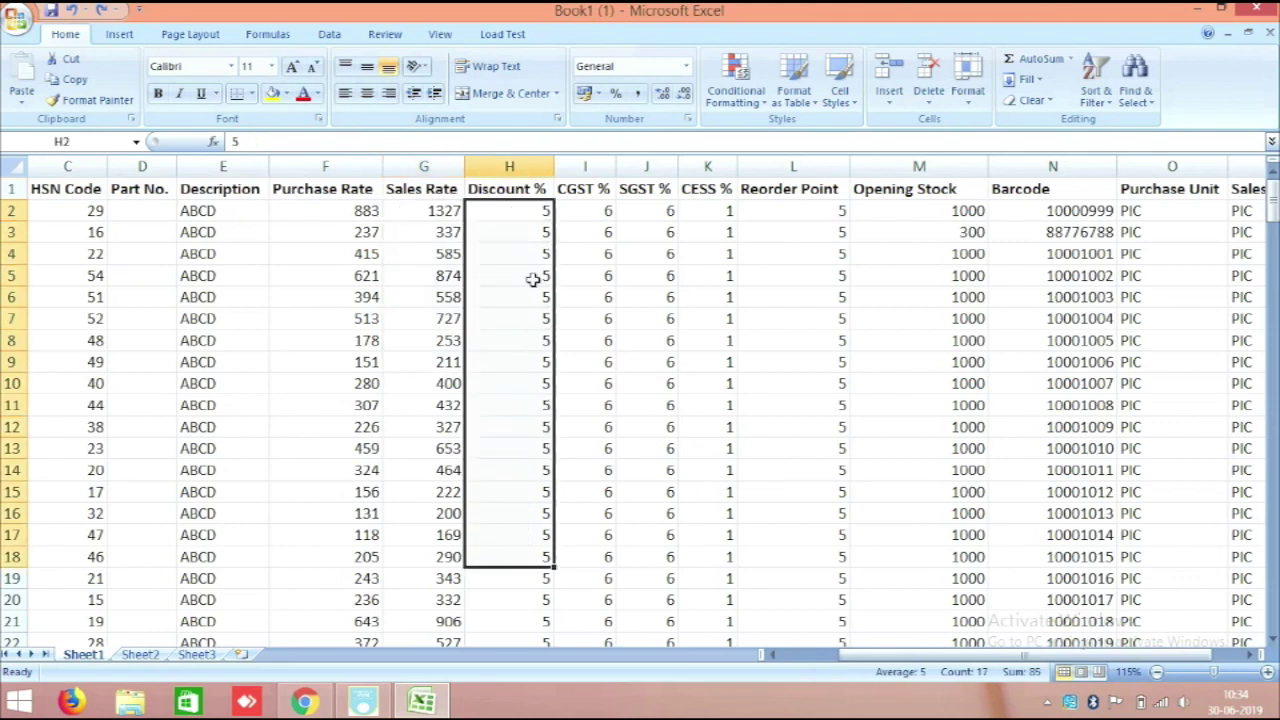
Step: Set the Discount % to 0 for Bag Big Trolly, Bag Brand and the first Bag Collage row
{"action": "left_click", "coordinate": [522, 216]}
{"action": "type", "text": "0"}
{"action": "left_click", "coordinate": [531, 232]}
{"action": "type", "text": "0"}
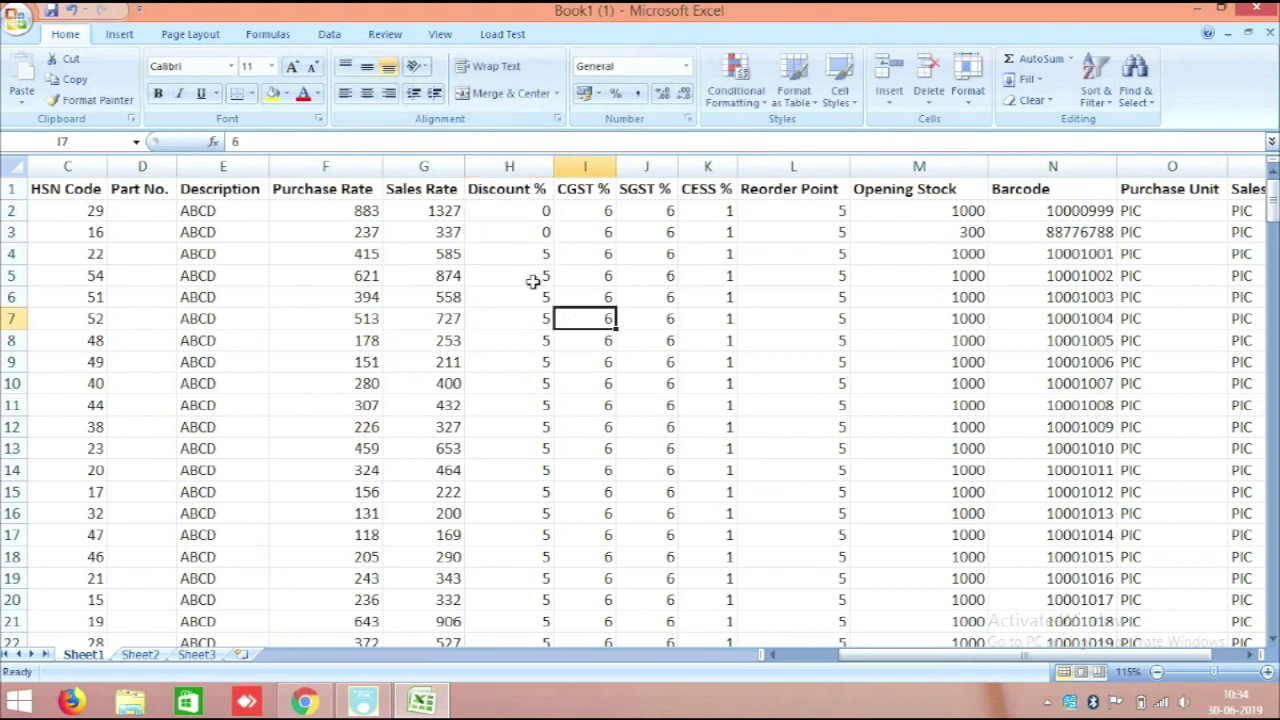
{"action": "left_click", "coordinate": [517, 252]}
{"action": "type", "text": "0"}
{"action": "left_click", "coordinate": [536, 292]}
{"action": "left_click", "coordinate": [535, 273]}
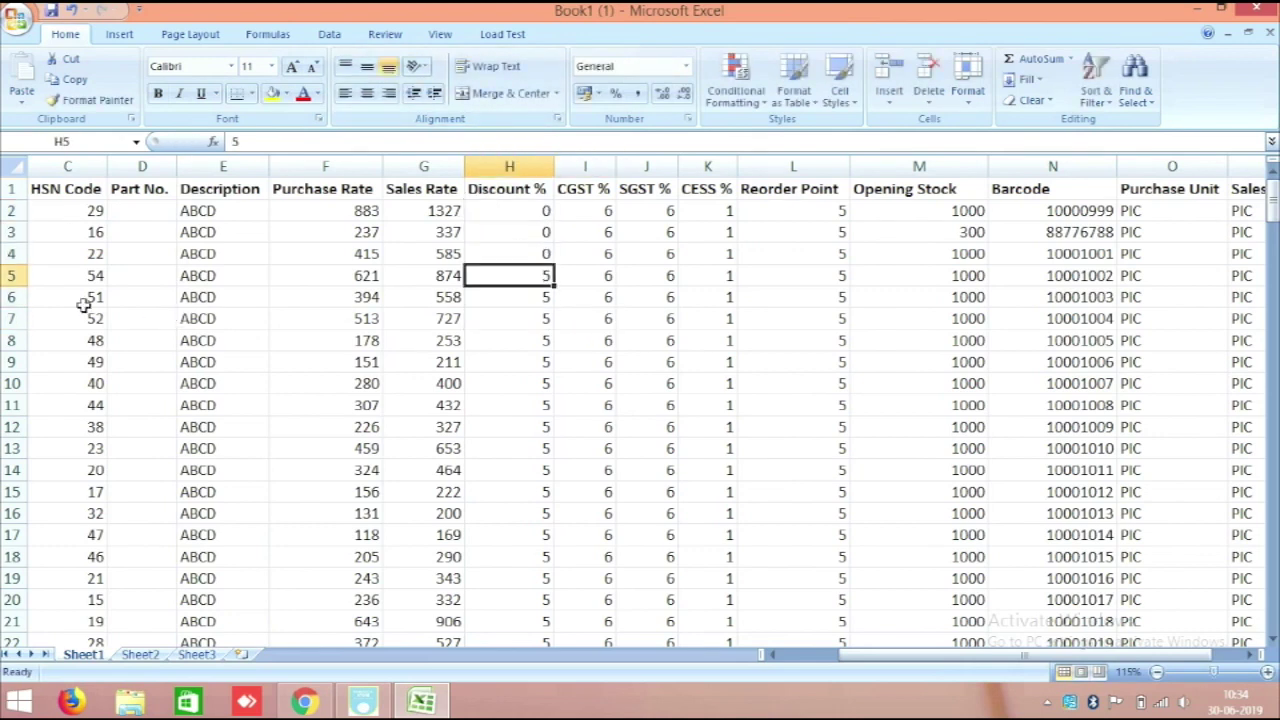
Step: Examine the first product's CGST % and SGST % cells, and view and close the POS and POS + screens in the billing software
{"action": "left_click", "coordinate": [675, 284]}
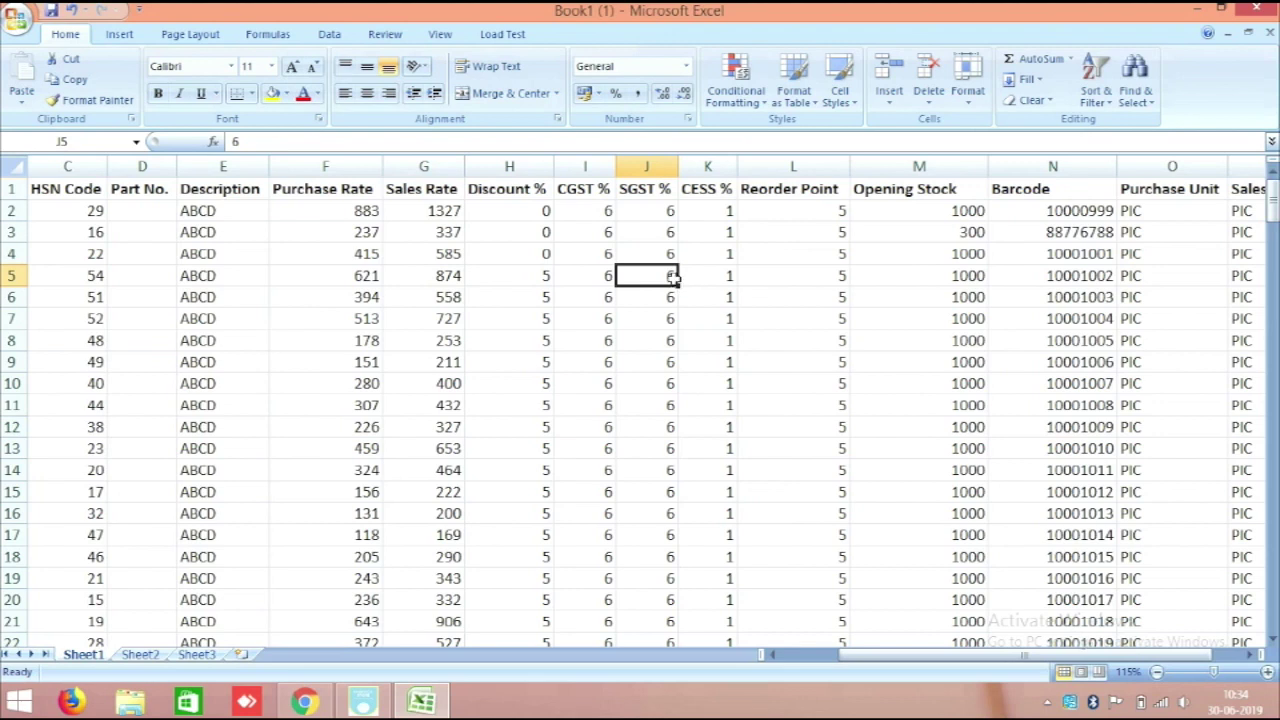
{"action": "left_click_drag", "start_coordinate": [597, 210], "coordinate": [635, 212]}
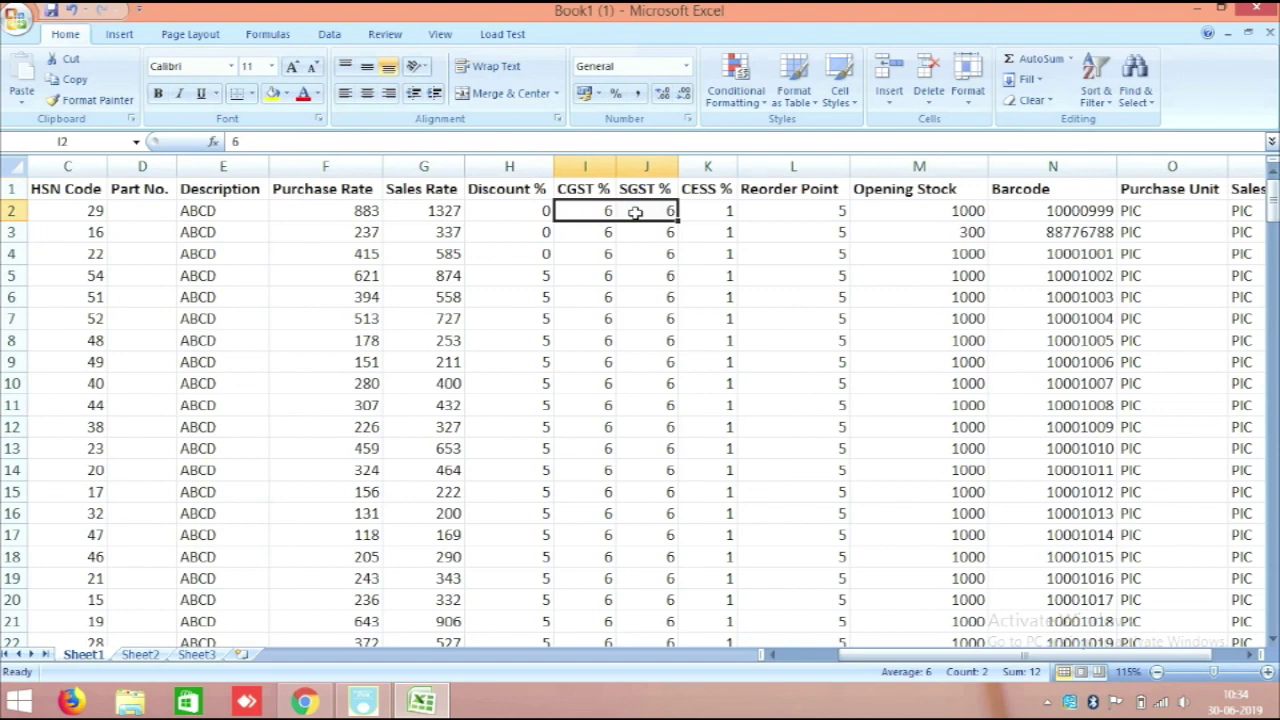
{"action": "left_click", "coordinate": [363, 700]}
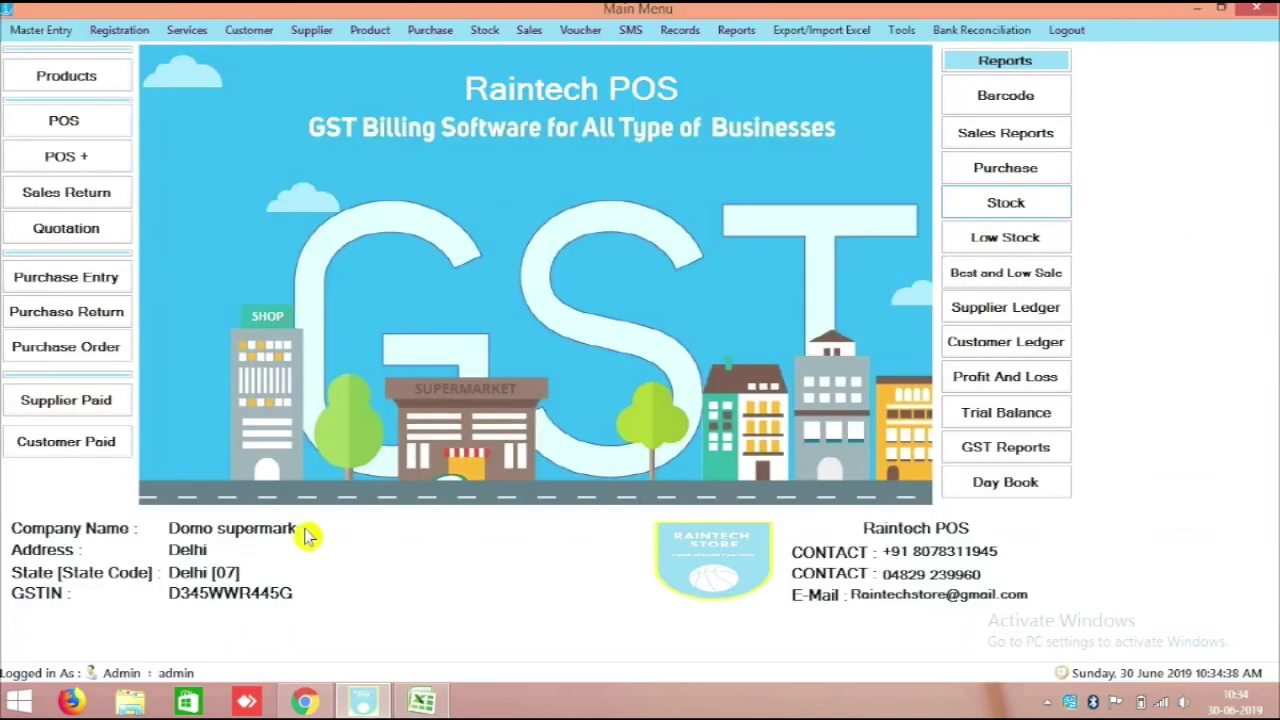
{"action": "left_click", "coordinate": [72, 130]}
{"action": "left_click", "coordinate": [1256, 8]}
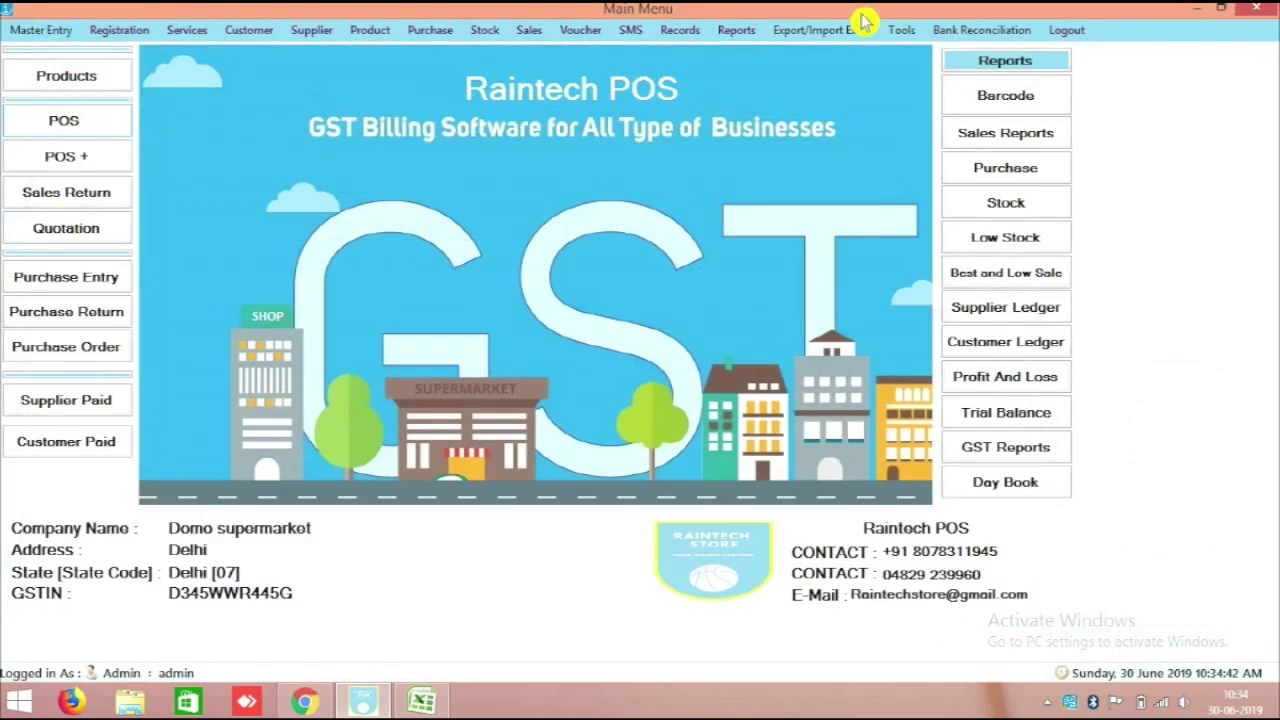
{"action": "left_click", "coordinate": [92, 158]}
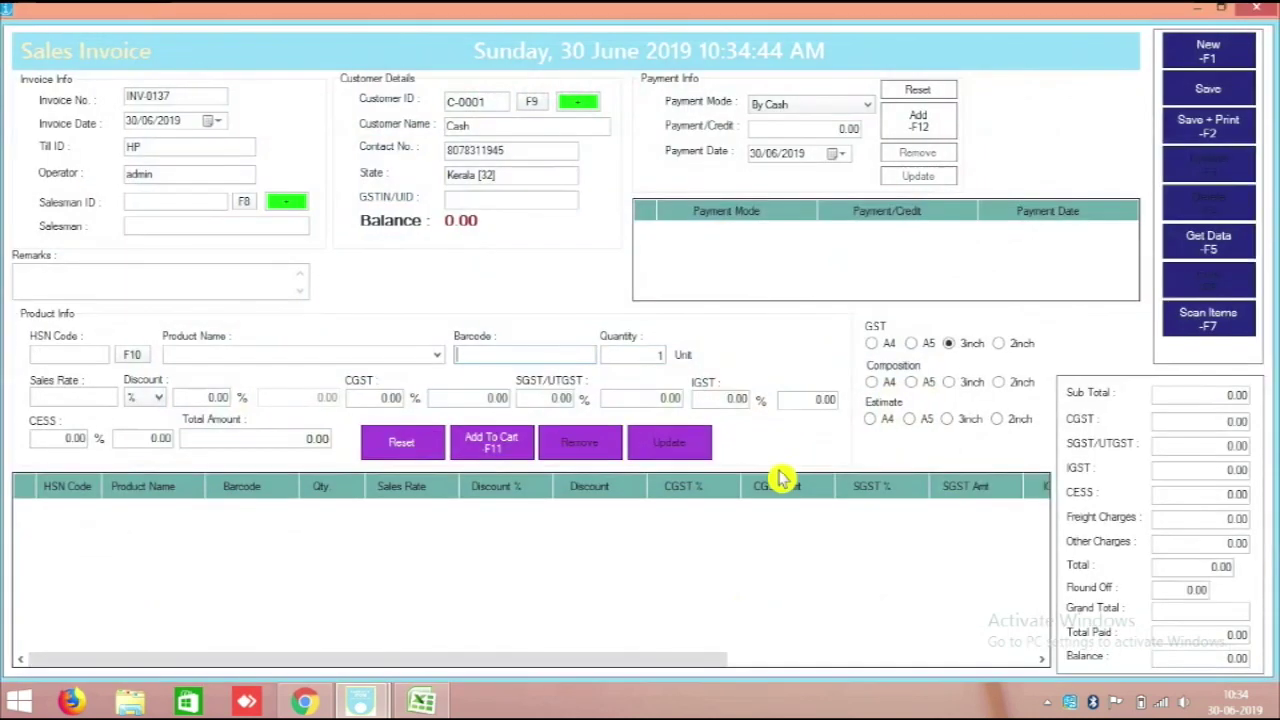
{"action": "left_click", "coordinate": [1266, 9]}
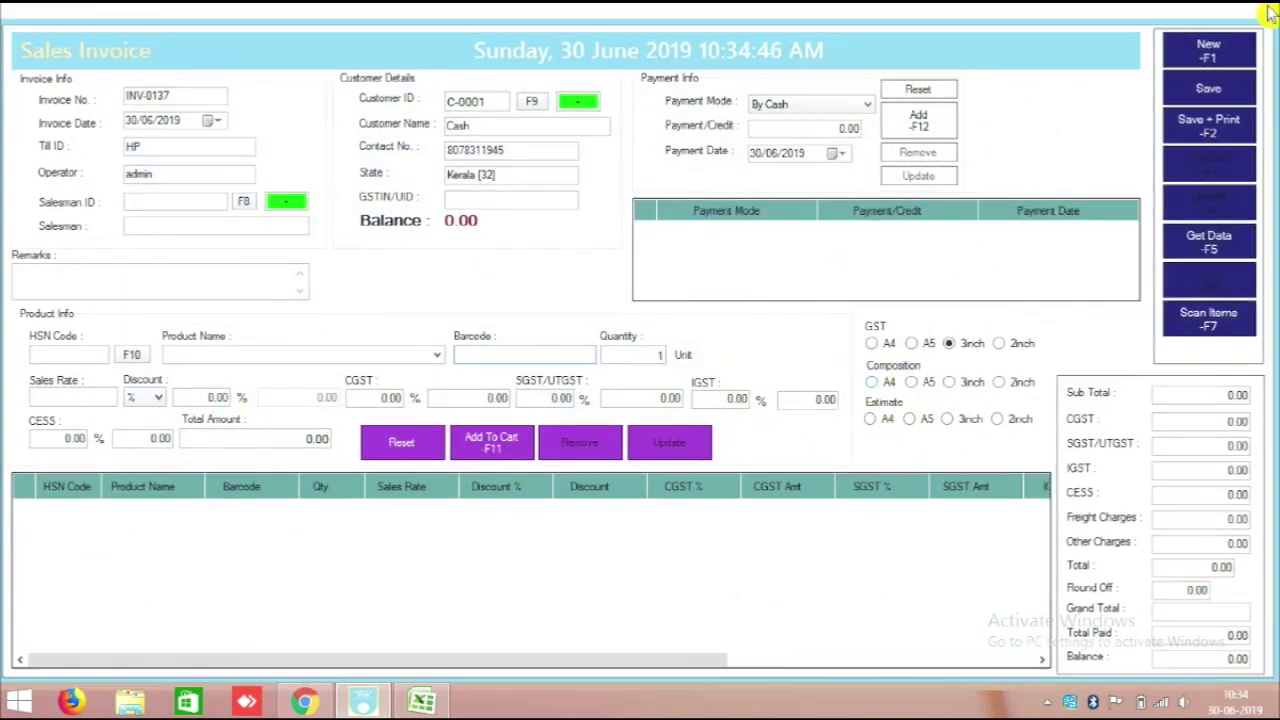
Step: Return to Excel and set both CGST % and SGST % to 0 for Bag Big Trolly
{"action": "left_click", "coordinate": [422, 700]}
{"action": "left_click", "coordinate": [707, 318]}
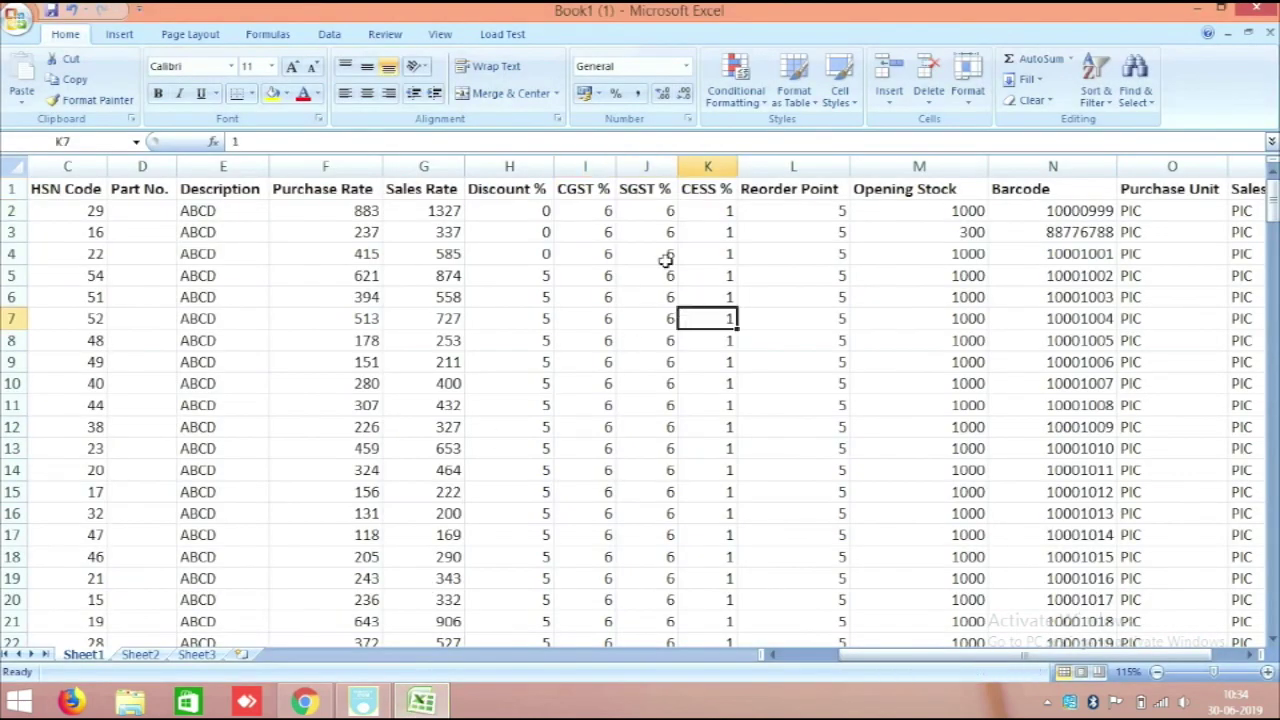
{"action": "left_click", "coordinate": [600, 210]}
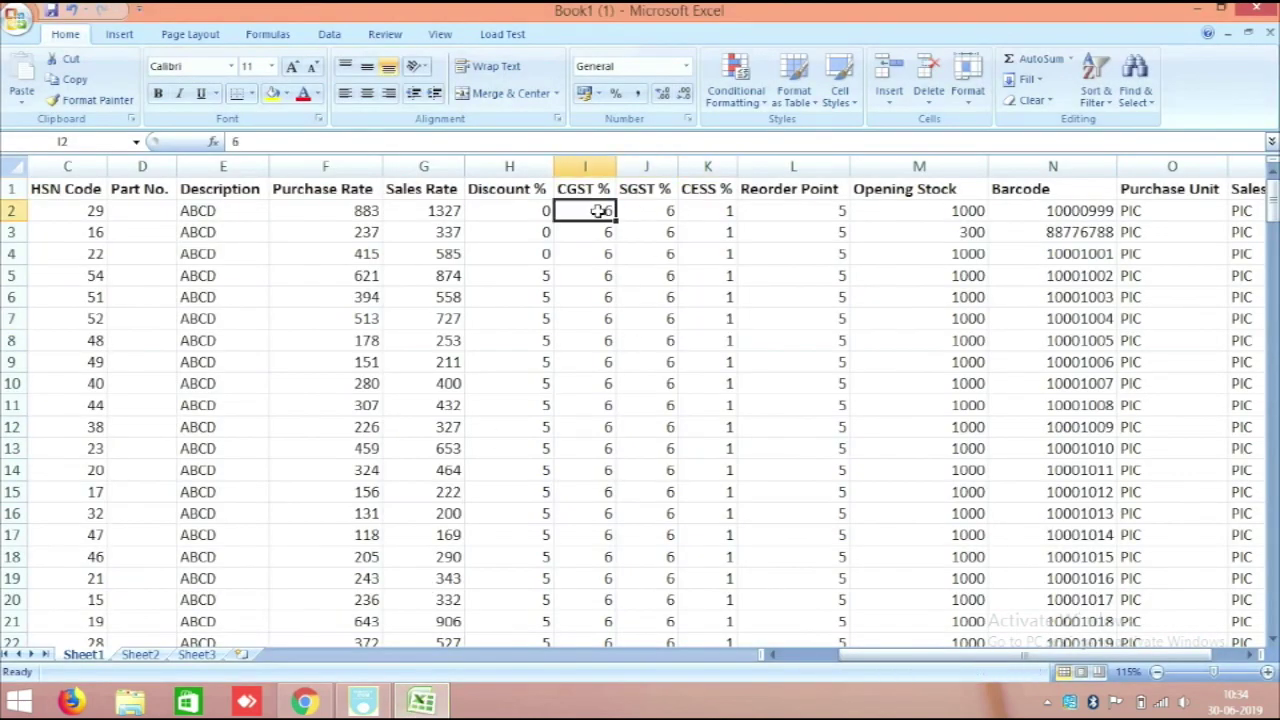
{"action": "type", "text": "0"}
{"action": "left_click", "coordinate": [663, 211]}
{"action": "type", "text": "0"}
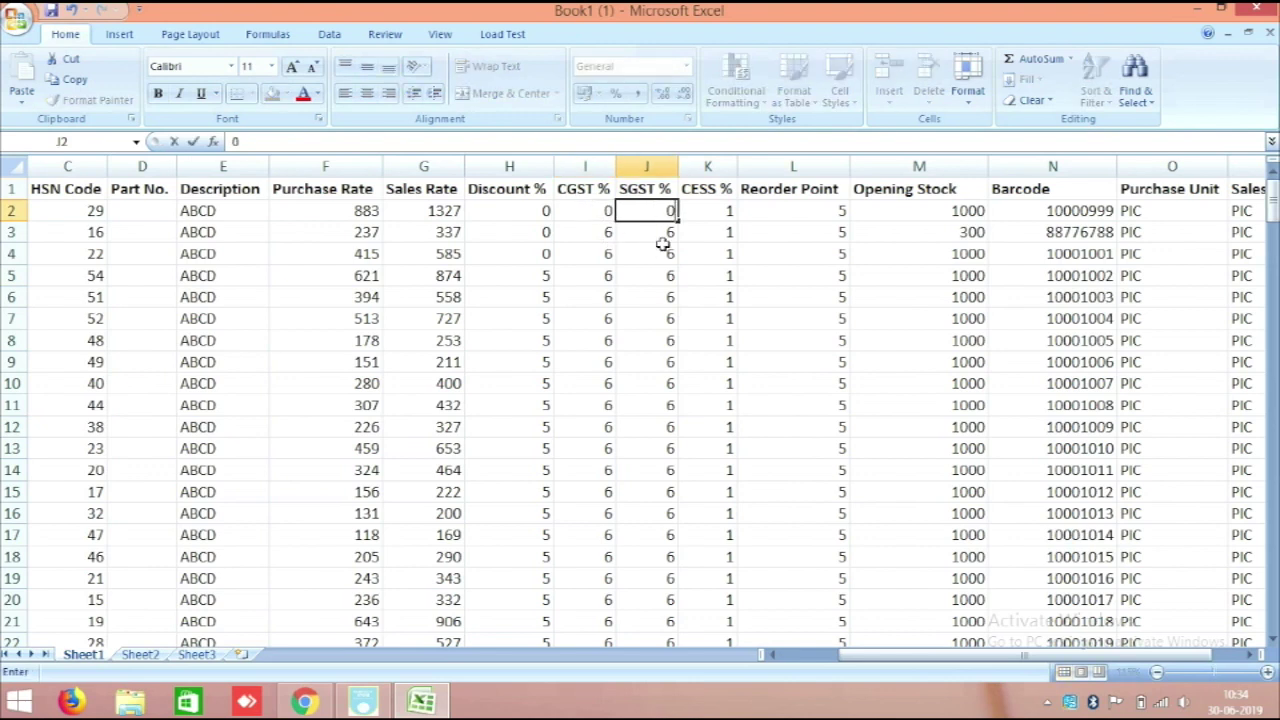
{"action": "key", "text": "Return"}
{"action": "left_click", "coordinate": [650, 284]}
Step: Examine the CGST %, SGST % and CESS % columns, including the tax rates in the Bag Brand row
{"action": "left_click_drag", "start_coordinate": [603, 212], "coordinate": [674, 694]}
{"action": "scroll", "coordinate": [724, 488], "scroll_direction": "up", "scroll_amount": 3}
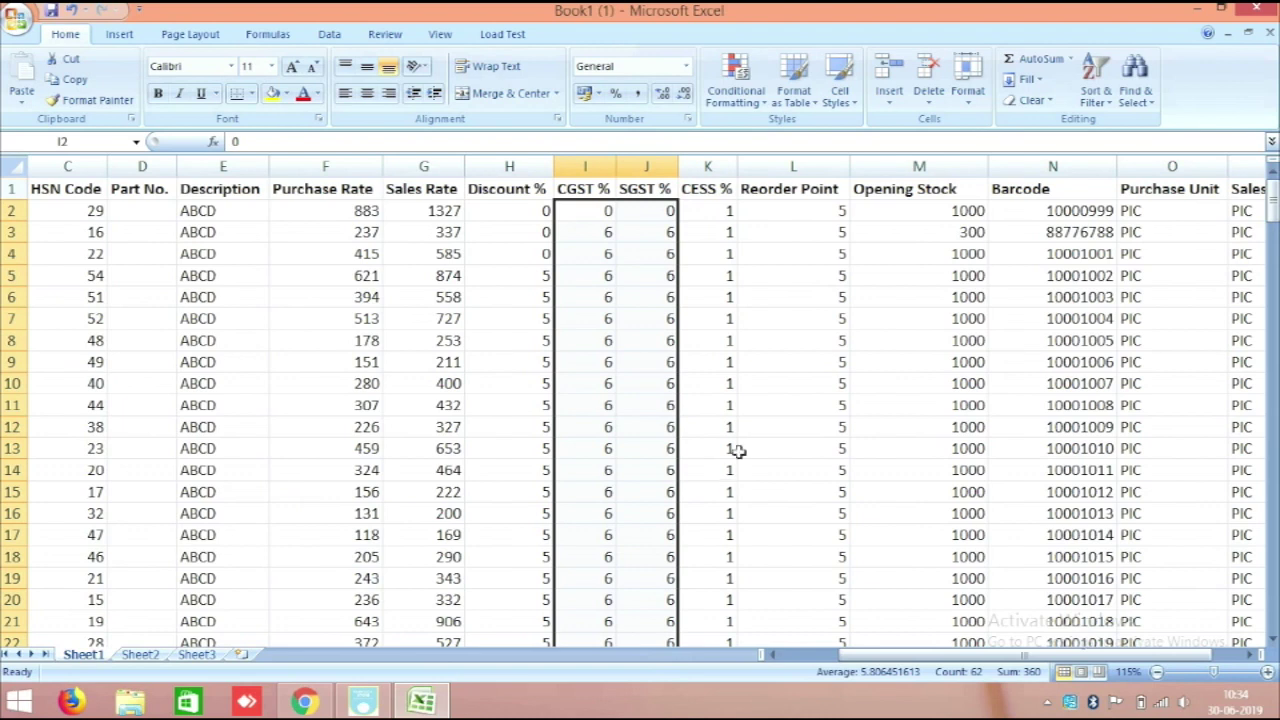
{"action": "left_click_drag", "start_coordinate": [720, 208], "coordinate": [745, 406]}
{"action": "left_click", "coordinate": [717, 470]}
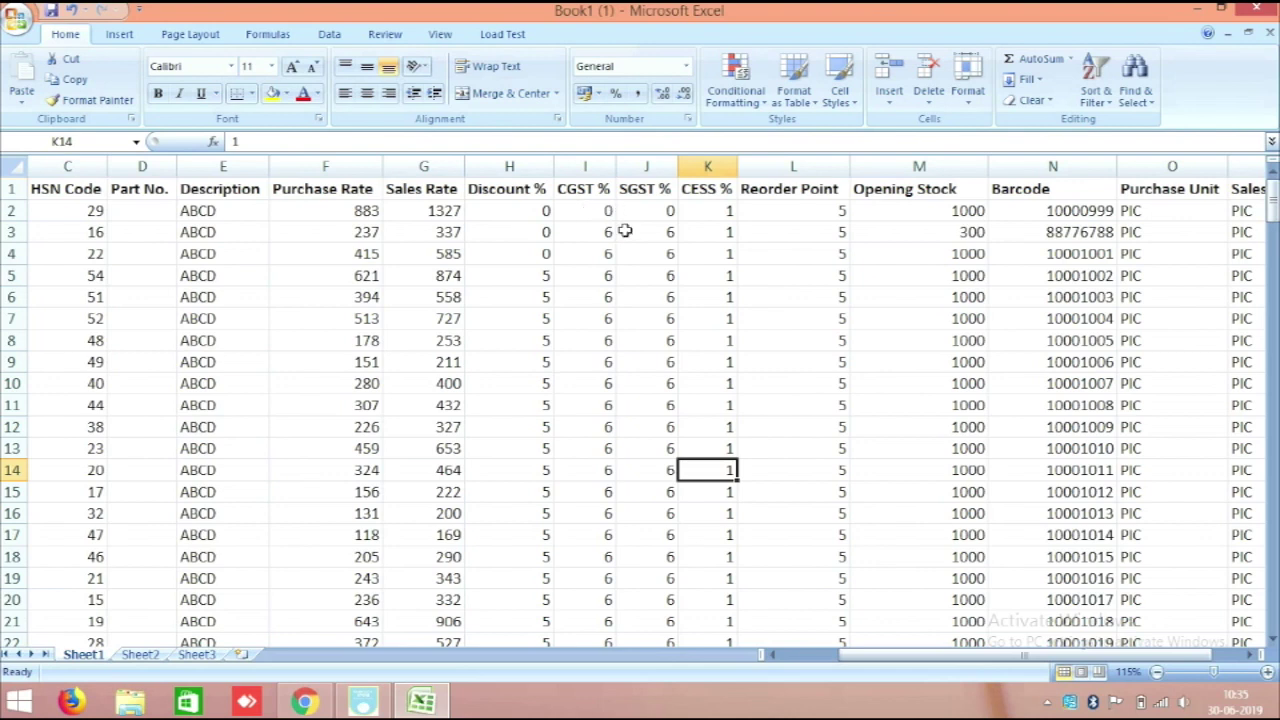
{"action": "left_click_drag", "start_coordinate": [590, 233], "coordinate": [666, 236]}
{"action": "left_click_drag", "start_coordinate": [929, 663], "coordinate": [869, 663]}
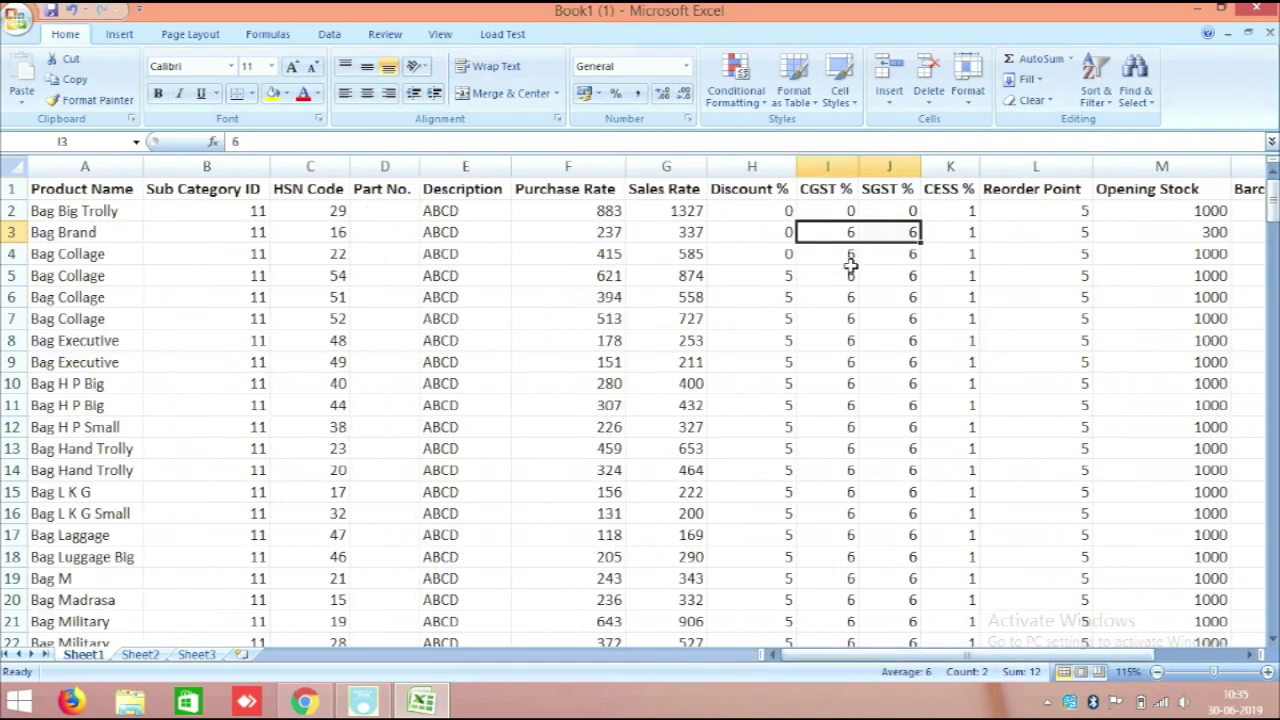
{"action": "left_click", "coordinate": [844, 234]}
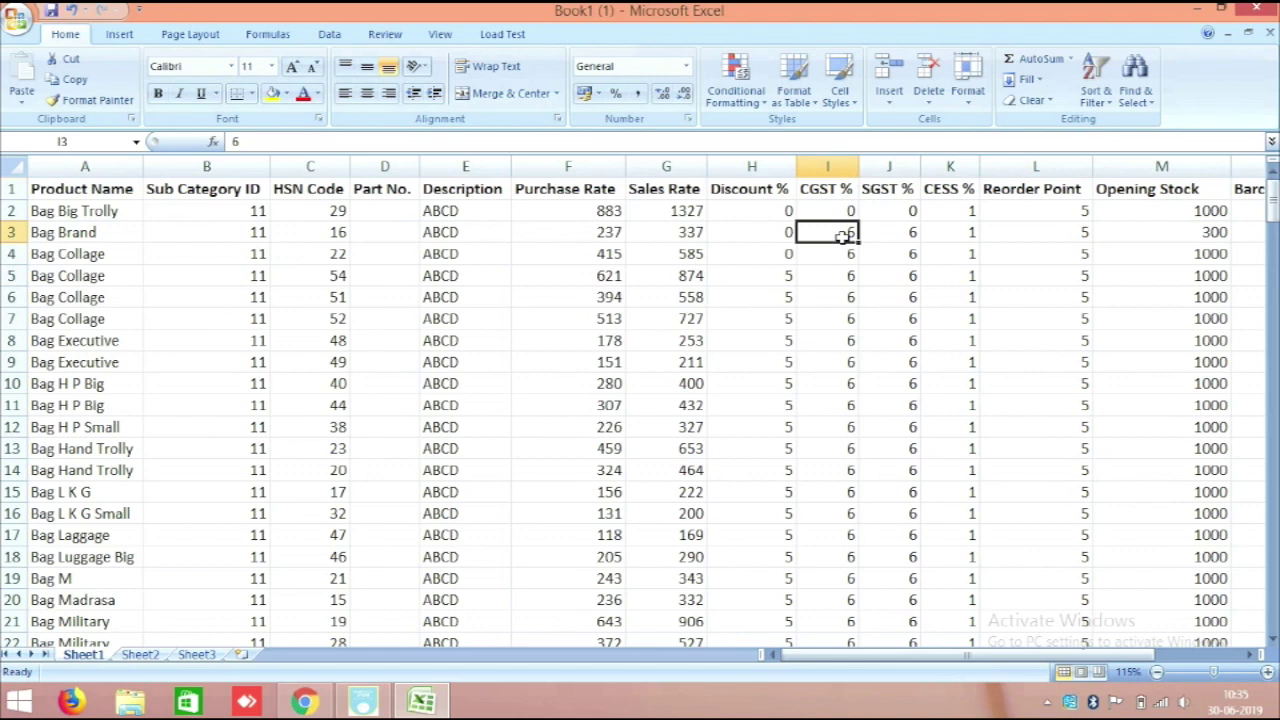
Step: Examine the Bag Brand row's SGST % and Reorder Point cells and the Opening Stock values of the listed products
{"action": "left_click", "coordinate": [881, 230]}
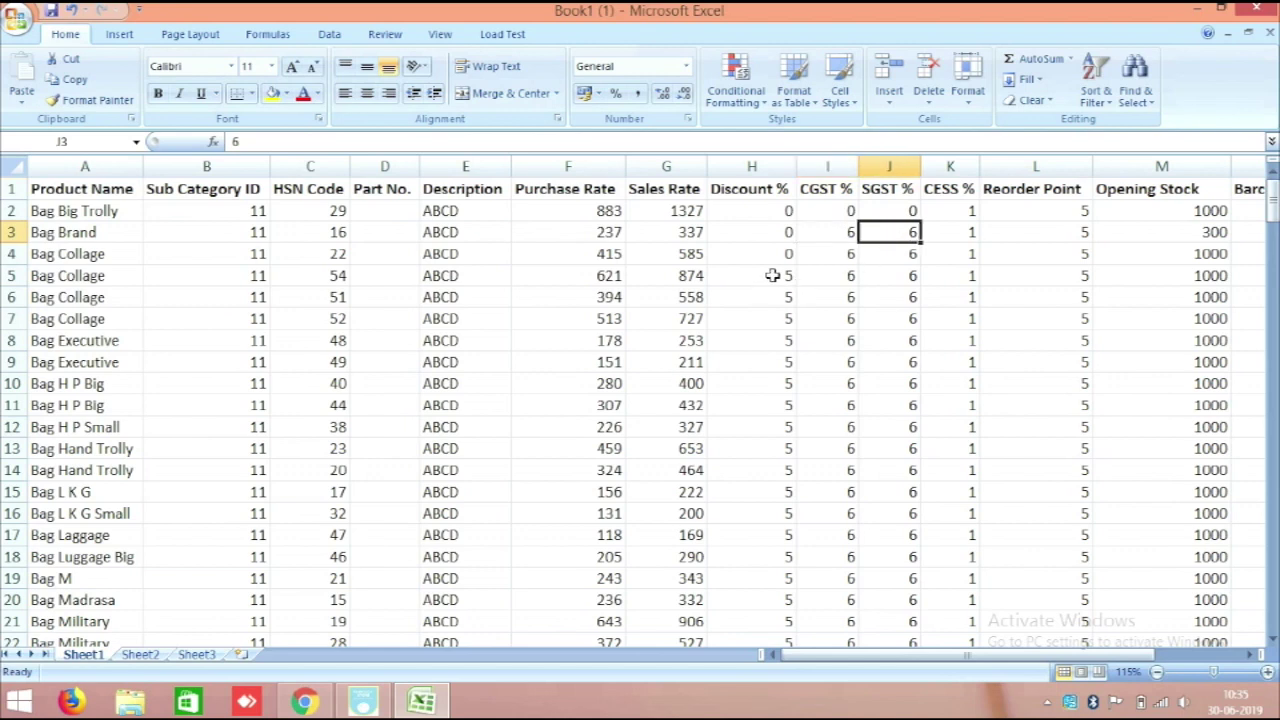
{"action": "left_click_drag", "start_coordinate": [916, 660], "coordinate": [990, 660]}
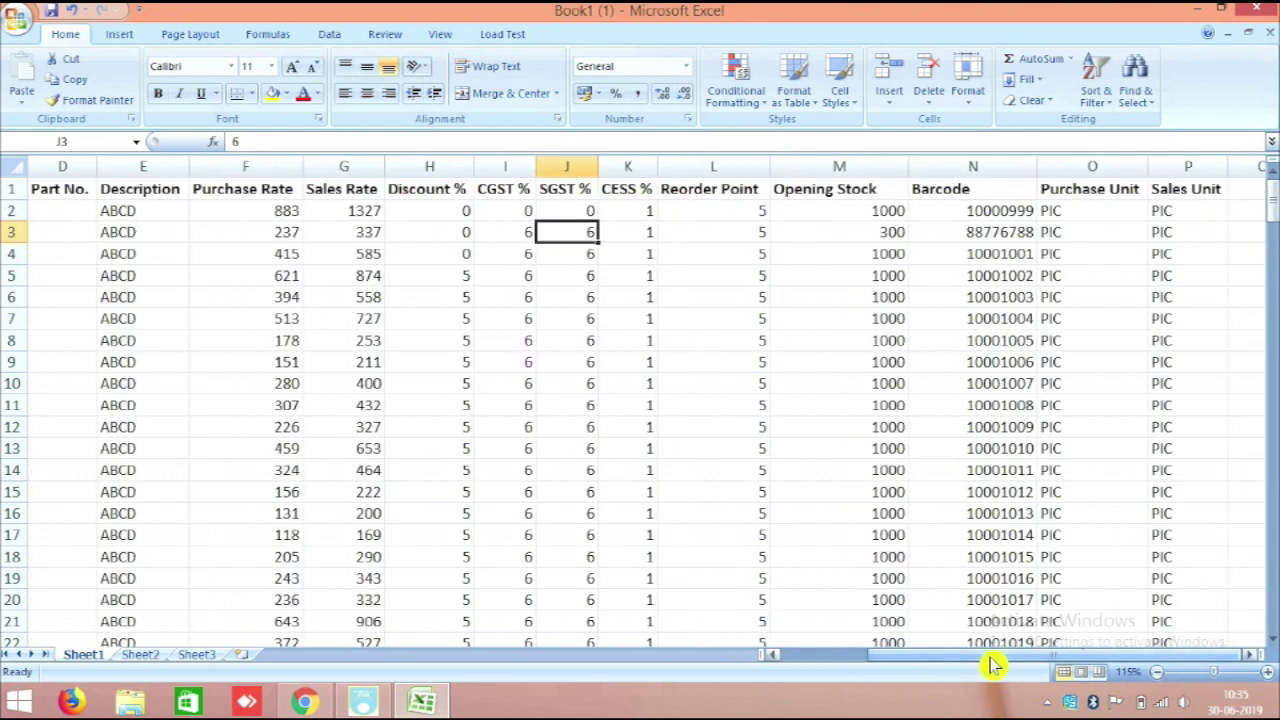
{"action": "left_click", "coordinate": [692, 240]}
{"action": "left_click_drag", "start_coordinate": [900, 659], "coordinate": [966, 676]}
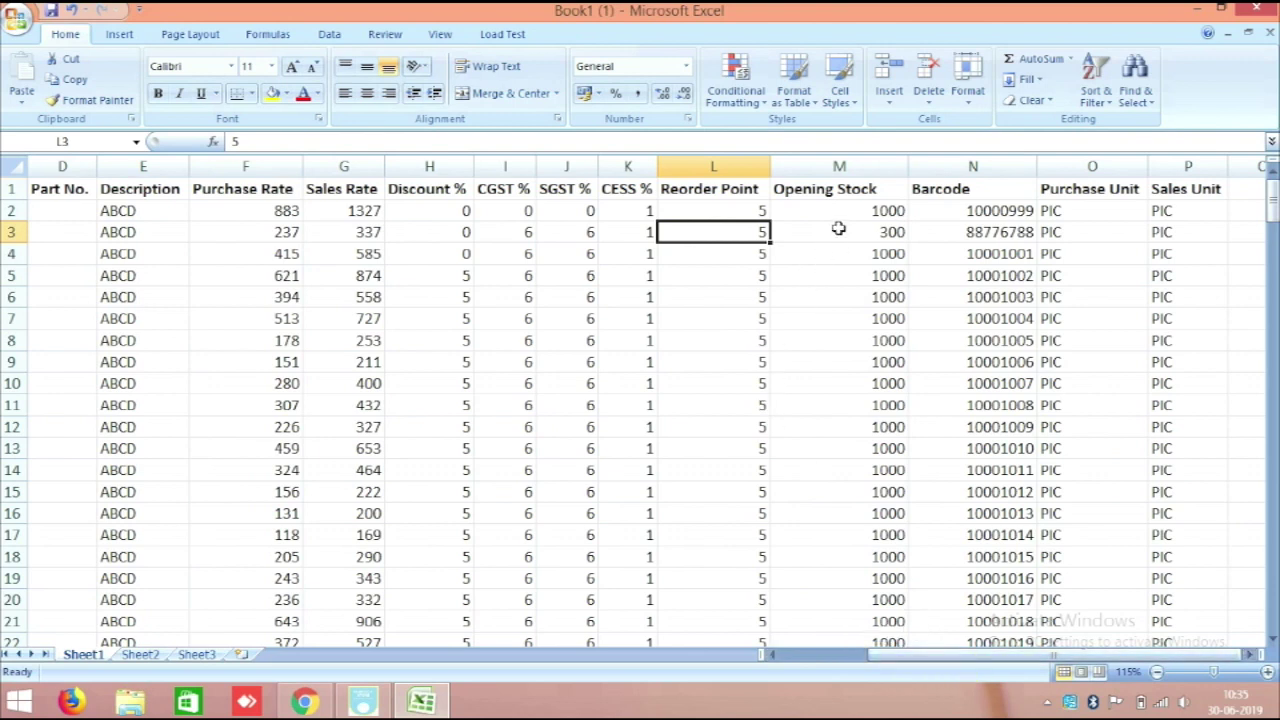
{"action": "left_click_drag", "start_coordinate": [846, 210], "coordinate": [884, 513]}
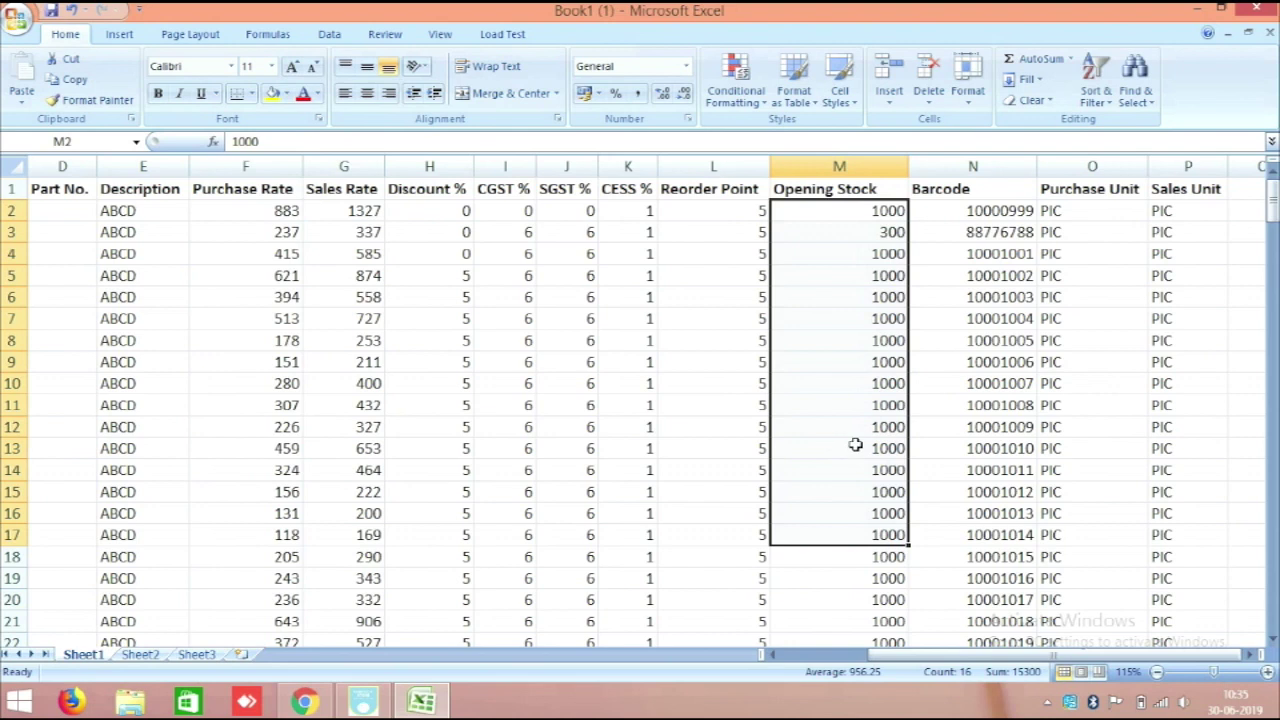
{"action": "left_click", "coordinate": [875, 230]}
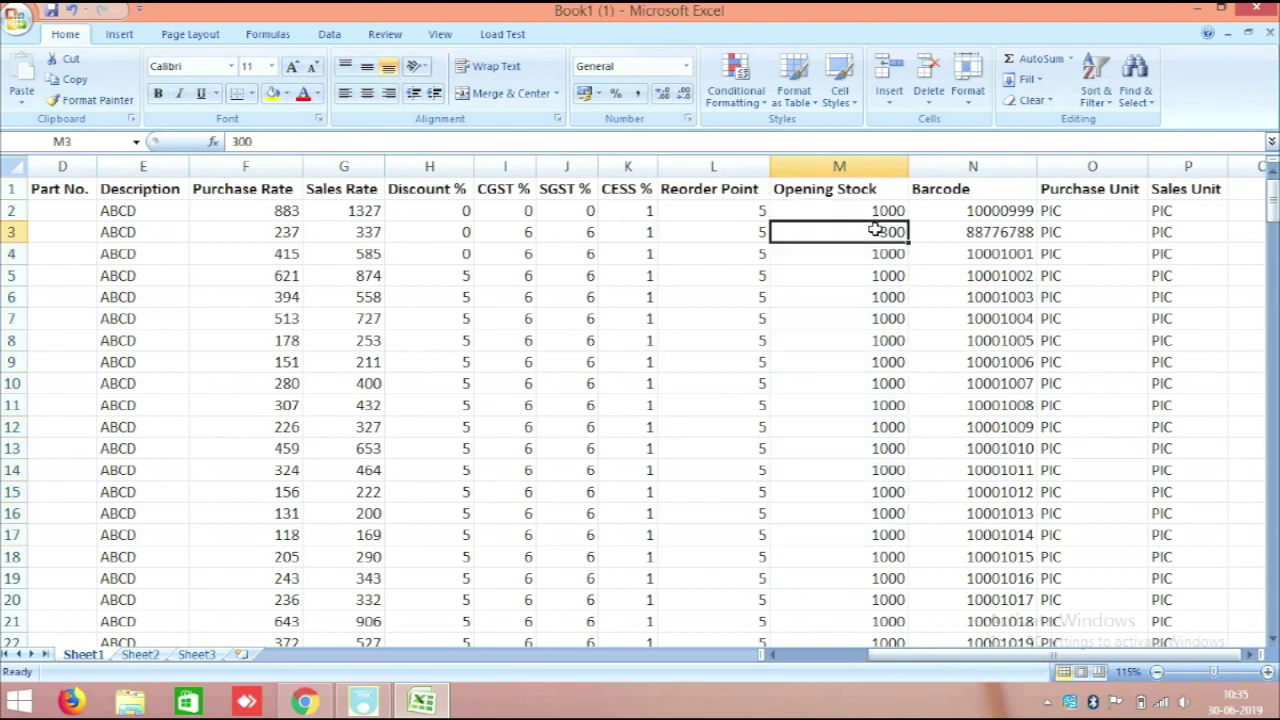
Step: Try renumbering the Barcode column from 10001 for Bag Big Trolly, filling the series down to row 12
{"action": "left_click_drag", "start_coordinate": [968, 210], "coordinate": [985, 408]}
{"action": "left_click", "coordinate": [978, 210]}
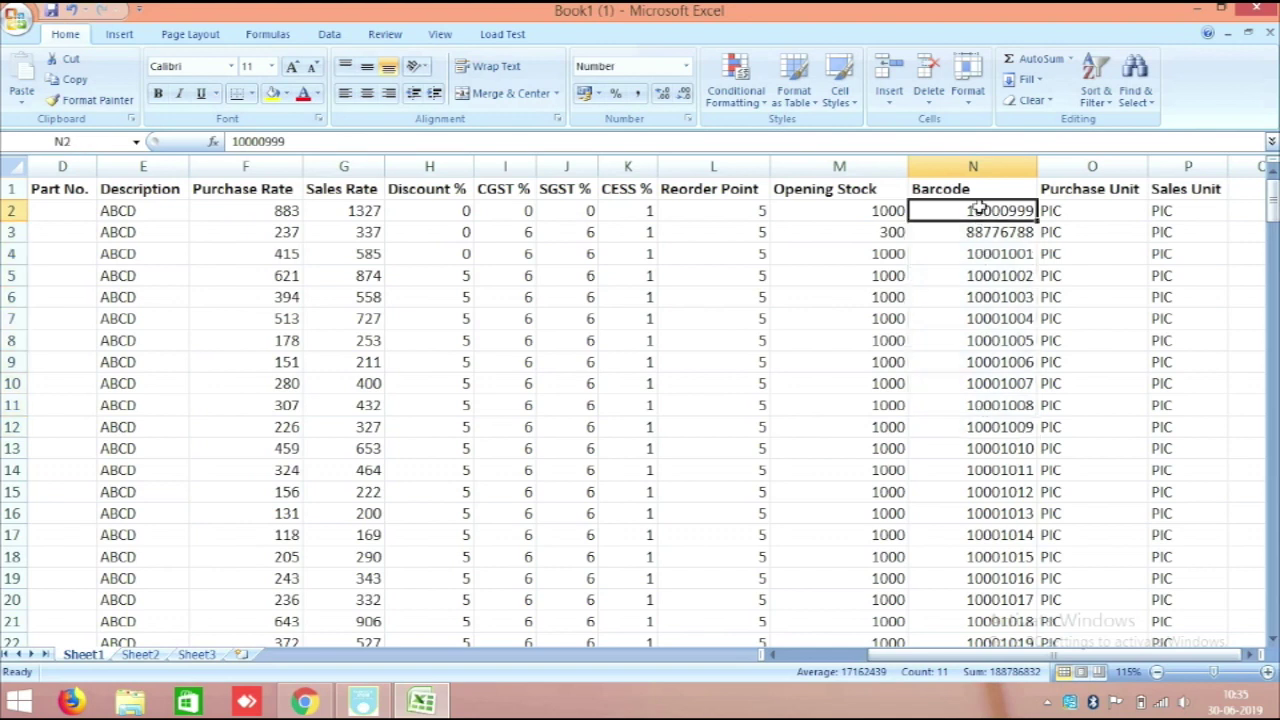
{"action": "type", "text": "0001"}
{"action": "key", "text": "Return"}
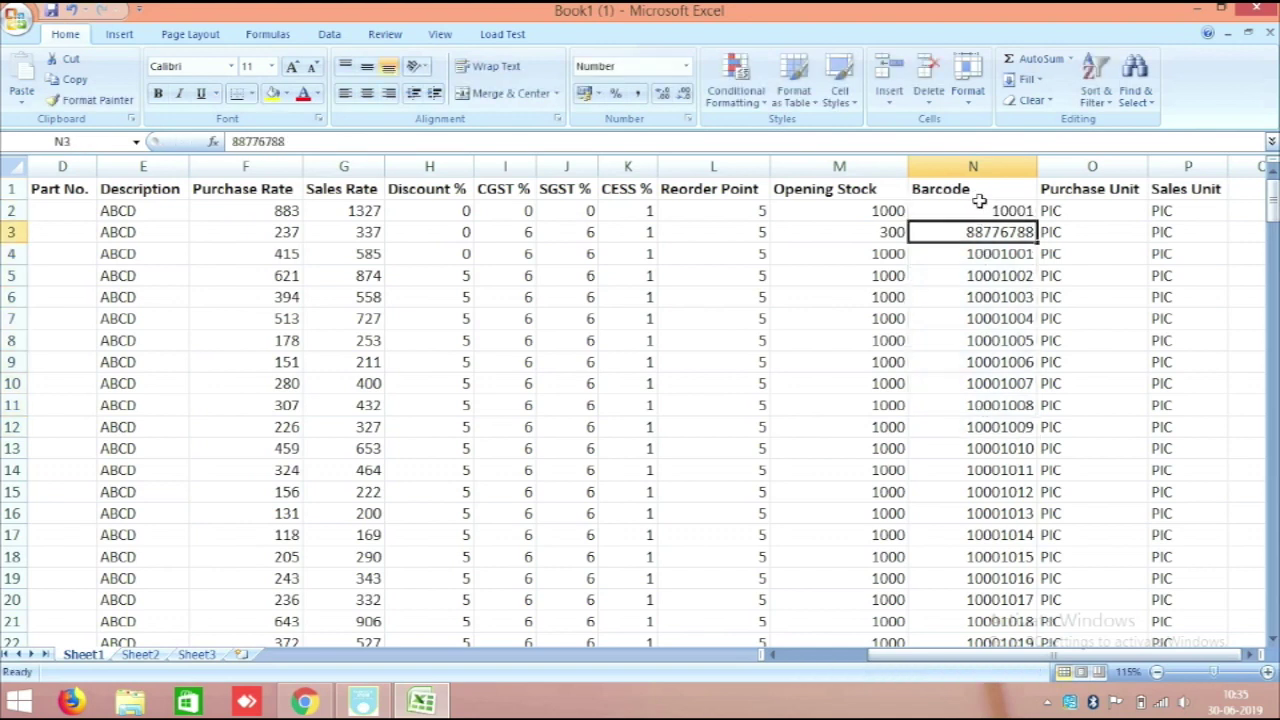
{"action": "type", "text": "1002"}
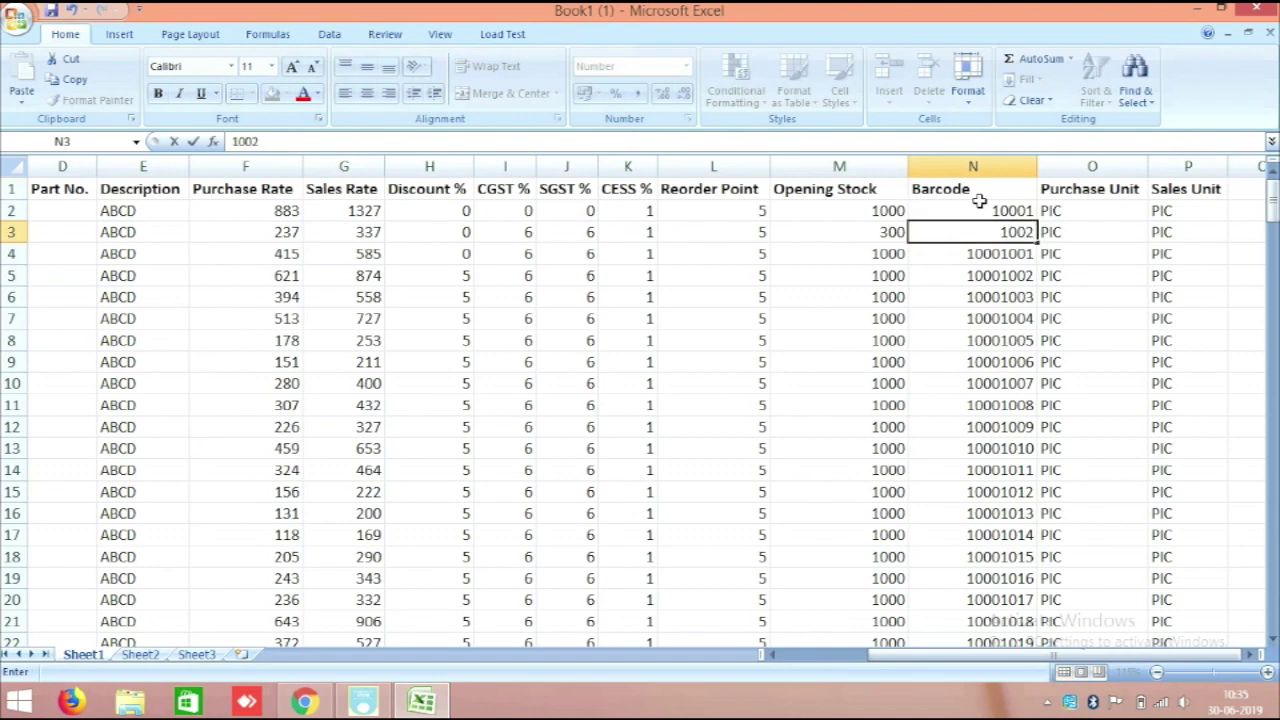
{"action": "key", "text": "BackSpace"}
{"action": "left_click", "coordinate": [979, 198]}
{"action": "left_click", "coordinate": [979, 213]}
{"action": "left_click_drag", "start_coordinate": [991, 211], "coordinate": [1040, 428]}
{"action": "left_click", "coordinate": [1062, 466]}
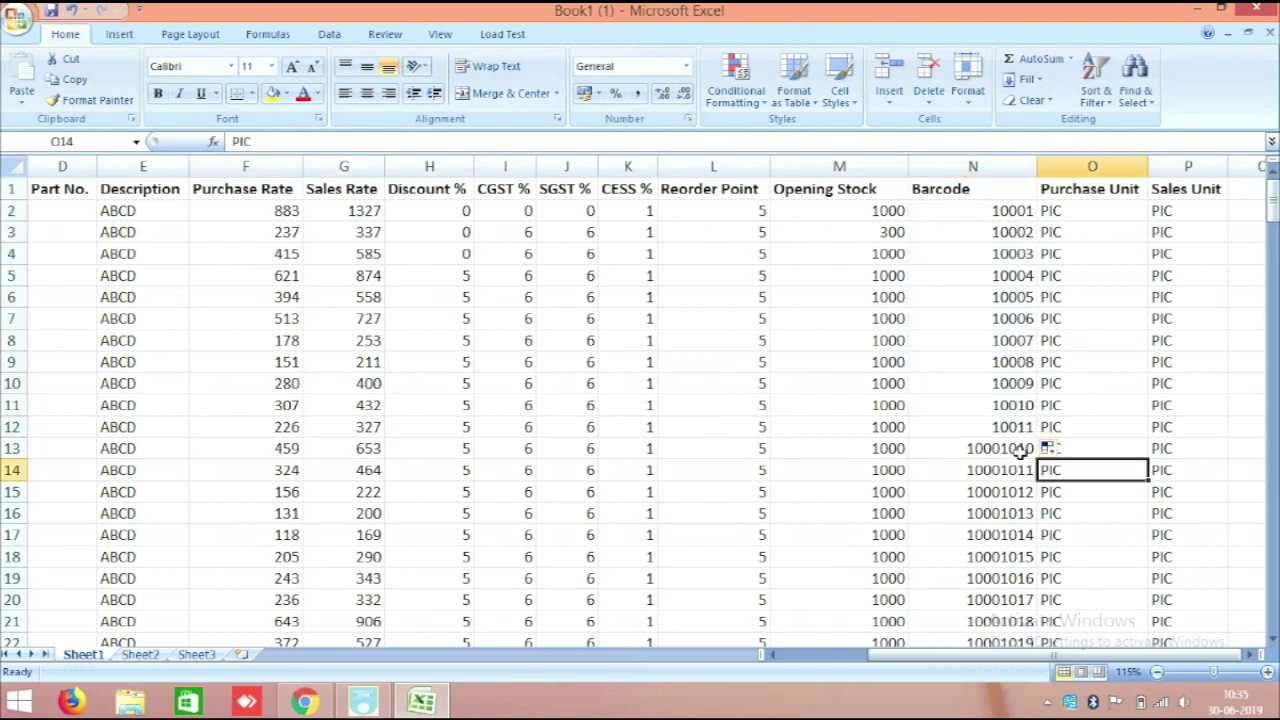
Step: Undo the renumbering of the Barcode column, including the new barcode of the first product
{"action": "key", "text": "ctrl+z"}
{"action": "key", "text": "ctrl+z"}
{"action": "key", "text": "ctrl+z"}
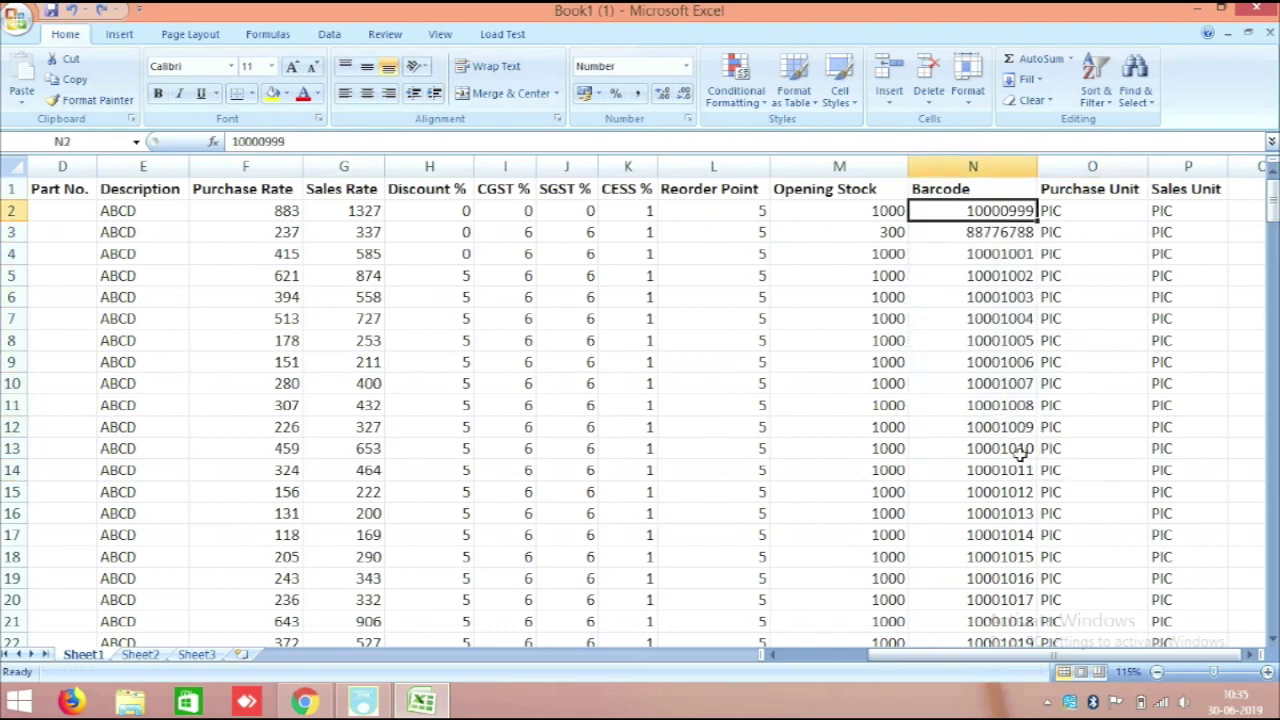
{"action": "left_click", "coordinate": [1020, 450]}
Step: Examine the Purchase Unit and Sales Unit columns and compare them with the neighbouring Barcode entries
{"action": "left_click", "coordinate": [1090, 212]}
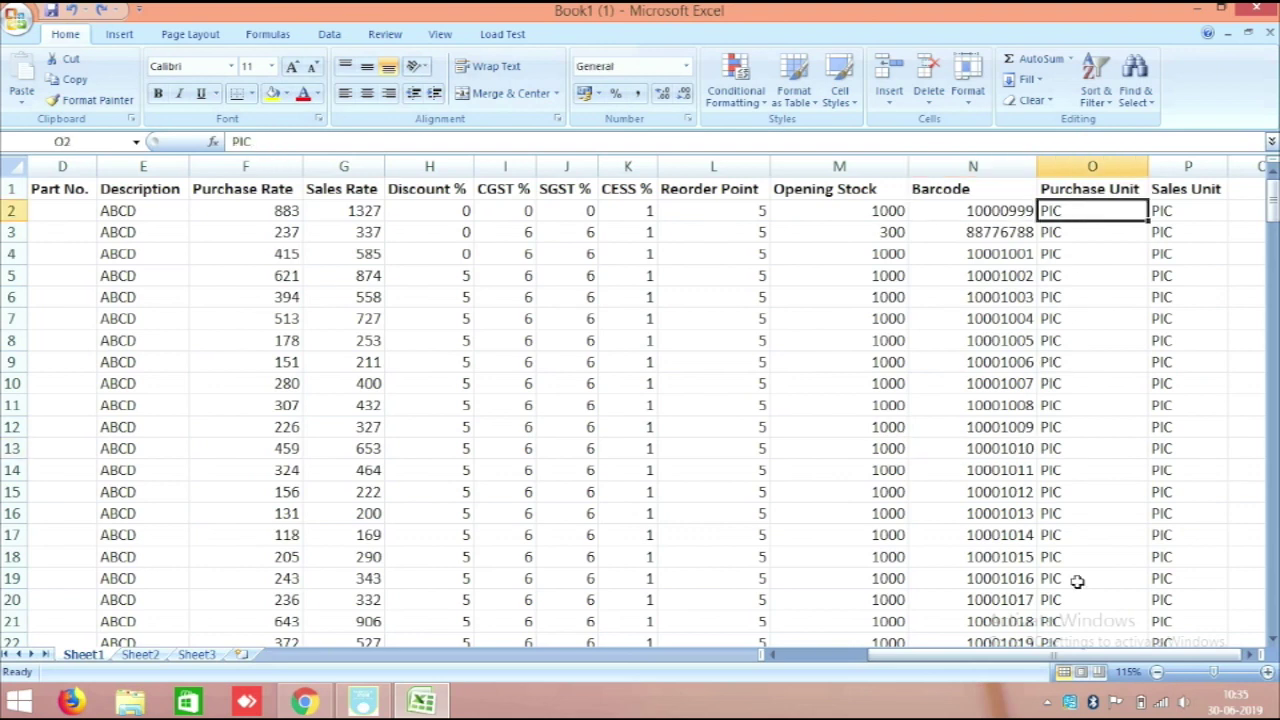
{"action": "left_click", "coordinate": [1003, 642]}
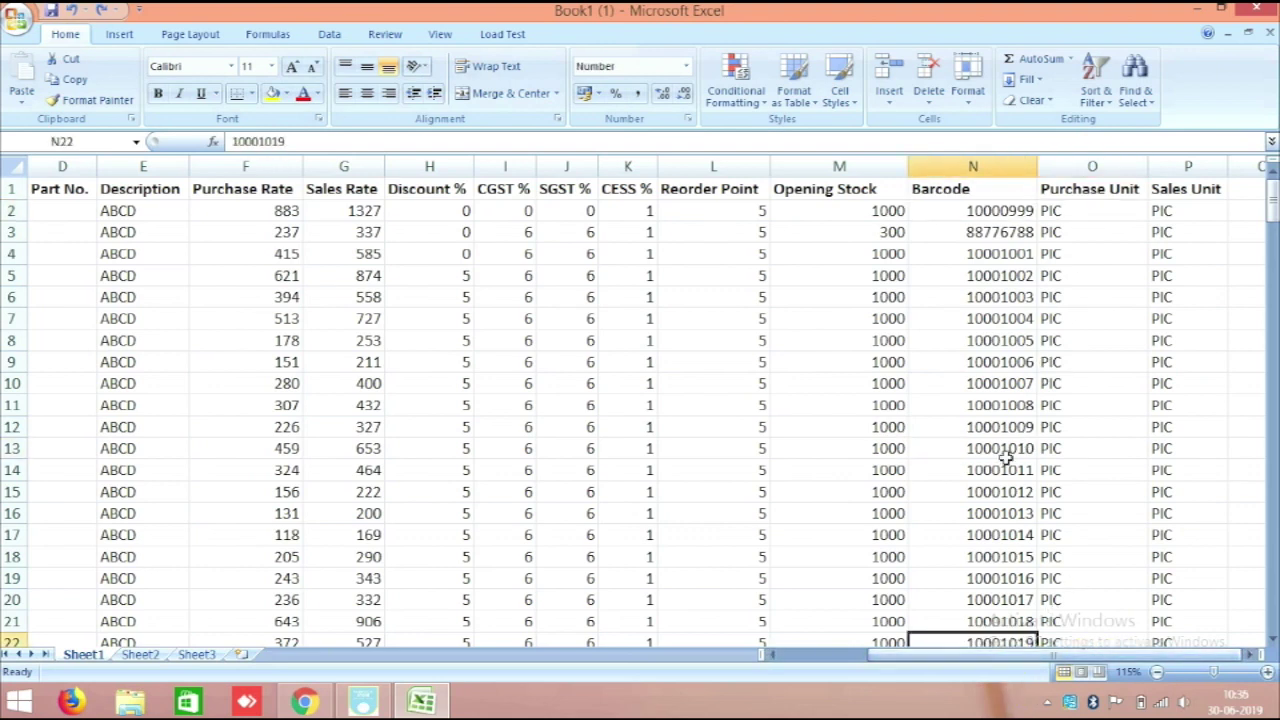
{"action": "left_click_drag", "start_coordinate": [1057, 211], "coordinate": [1162, 210]}
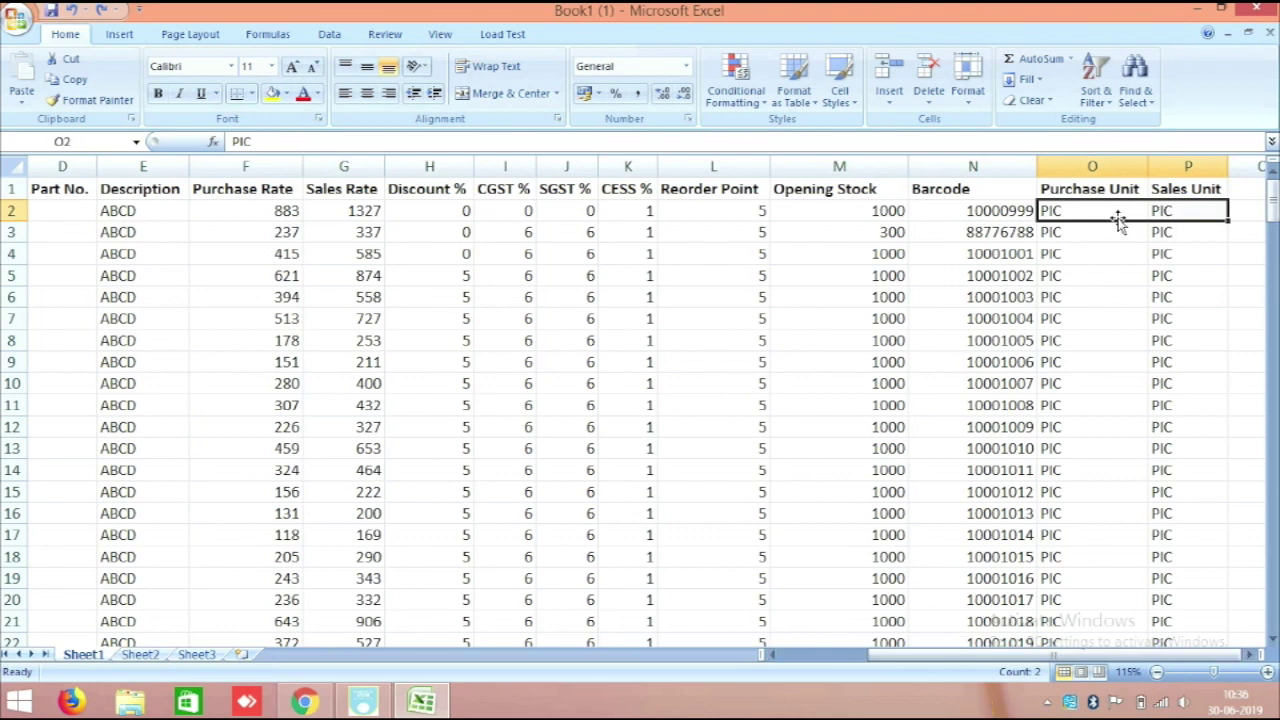
{"action": "left_click_drag", "start_coordinate": [1125, 215], "coordinate": [1125, 362]}
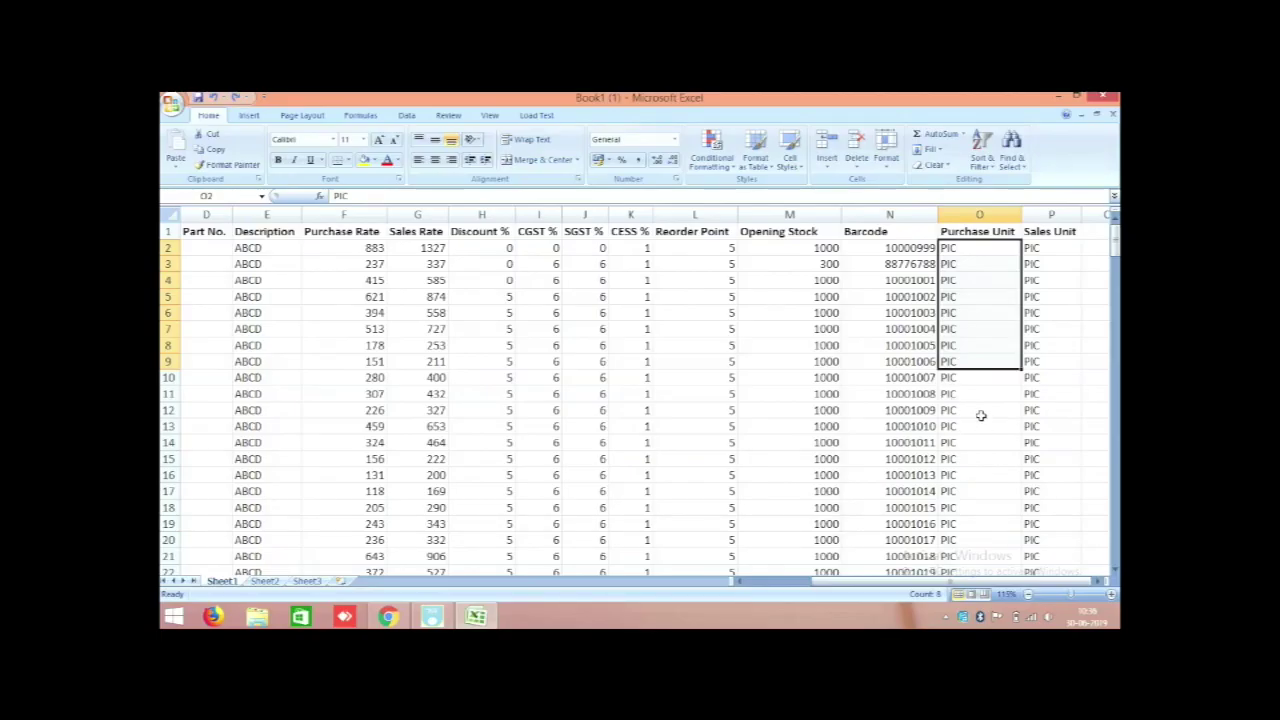
{"action": "left_click", "coordinate": [980, 412]}
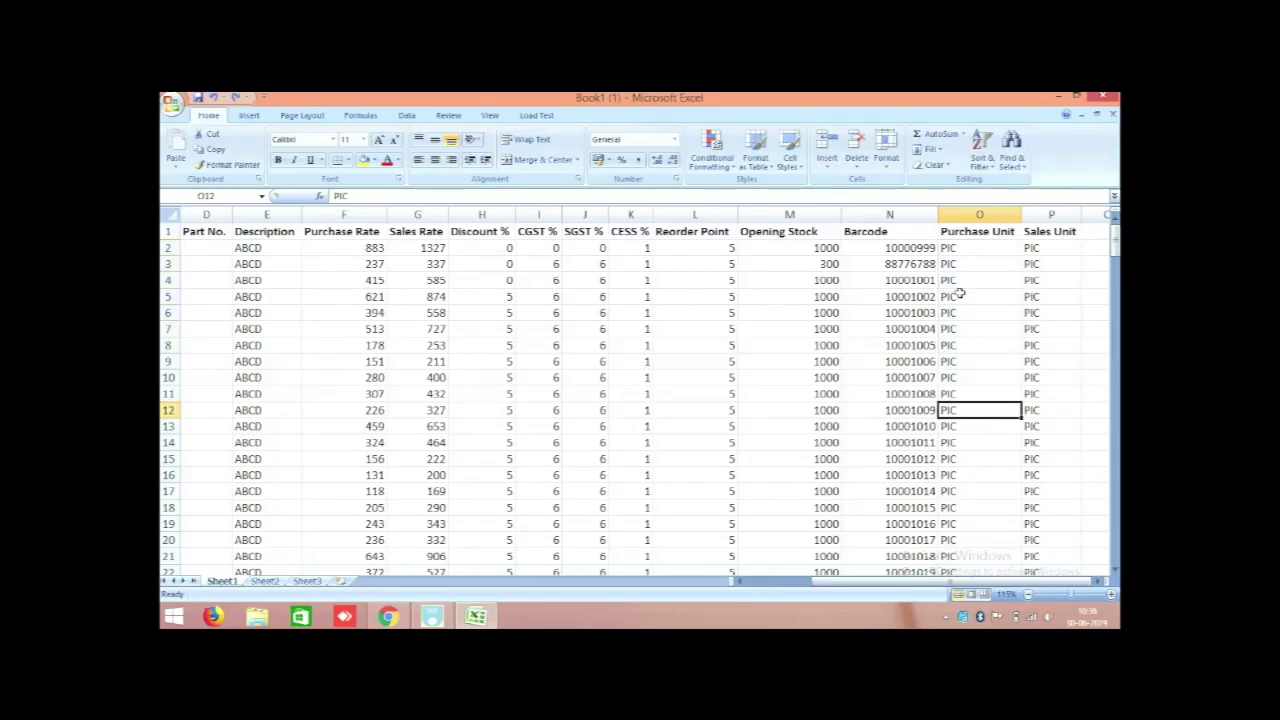
Step: Switch to Raintech POS, copy the unit name PIC from the list of units, and close the list
{"action": "left_click", "coordinate": [432, 617]}
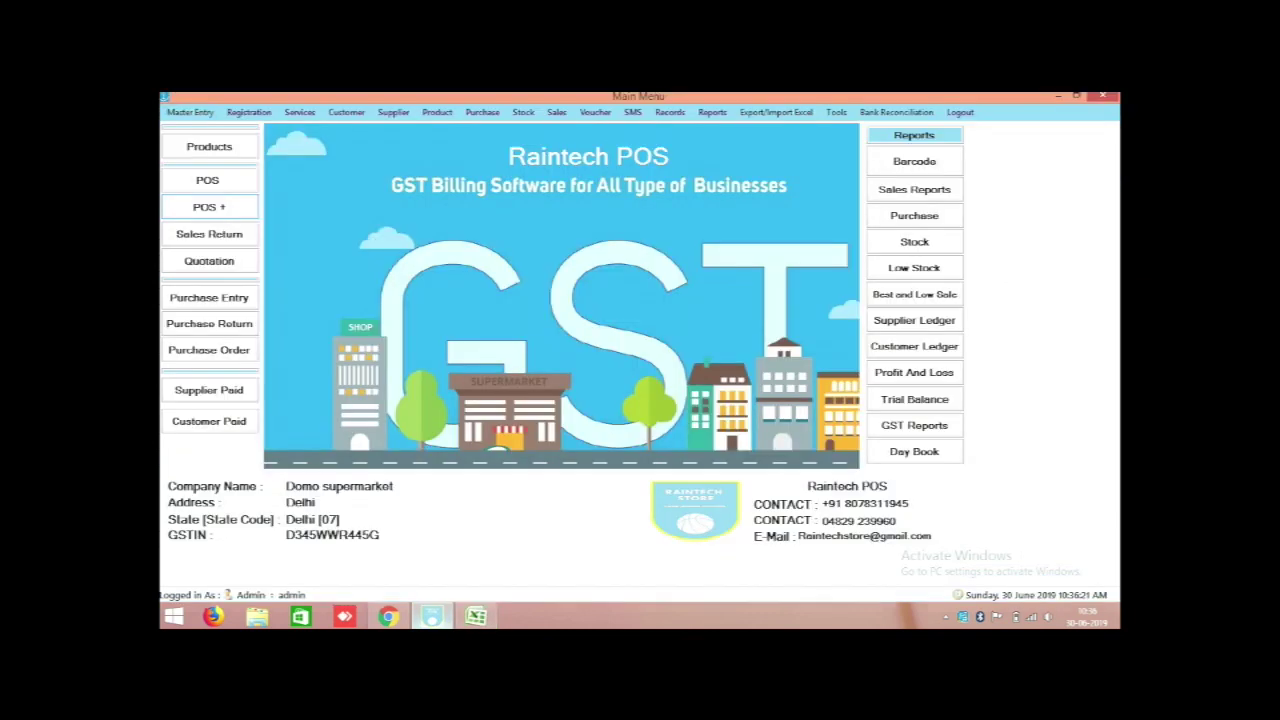
{"action": "left_click", "coordinate": [188, 113]}
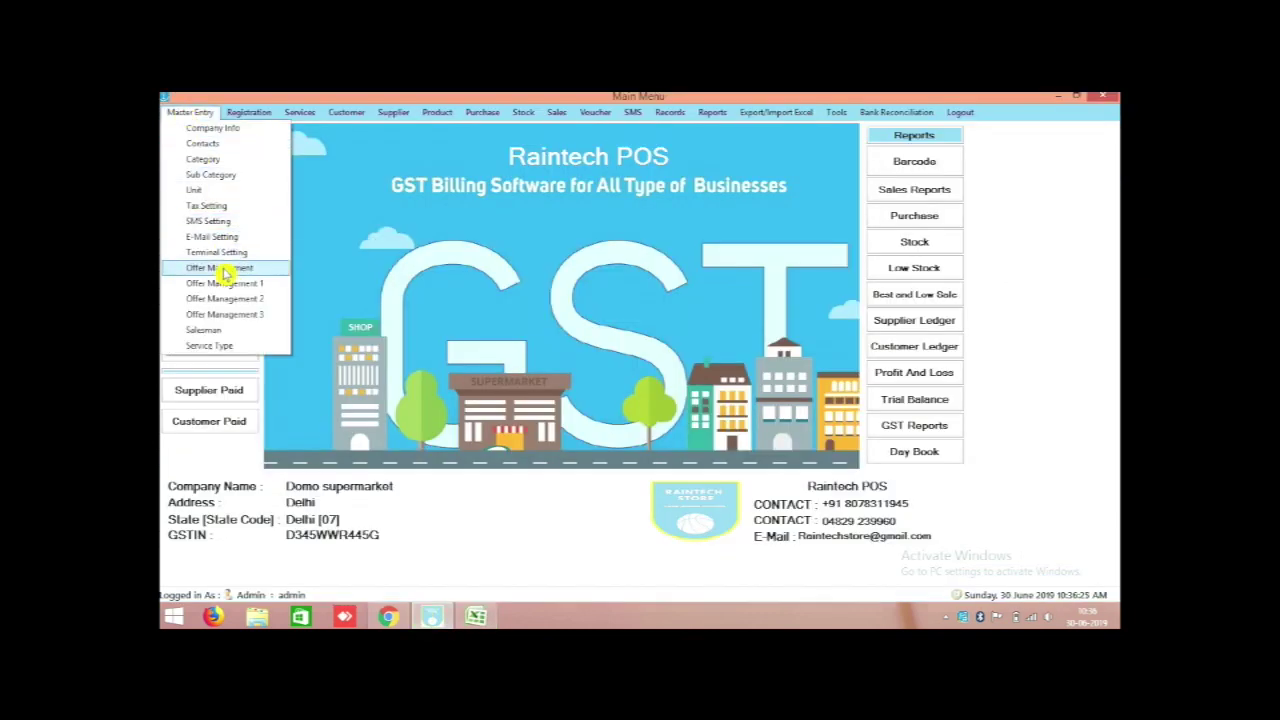
{"action": "left_click", "coordinate": [222, 191]}
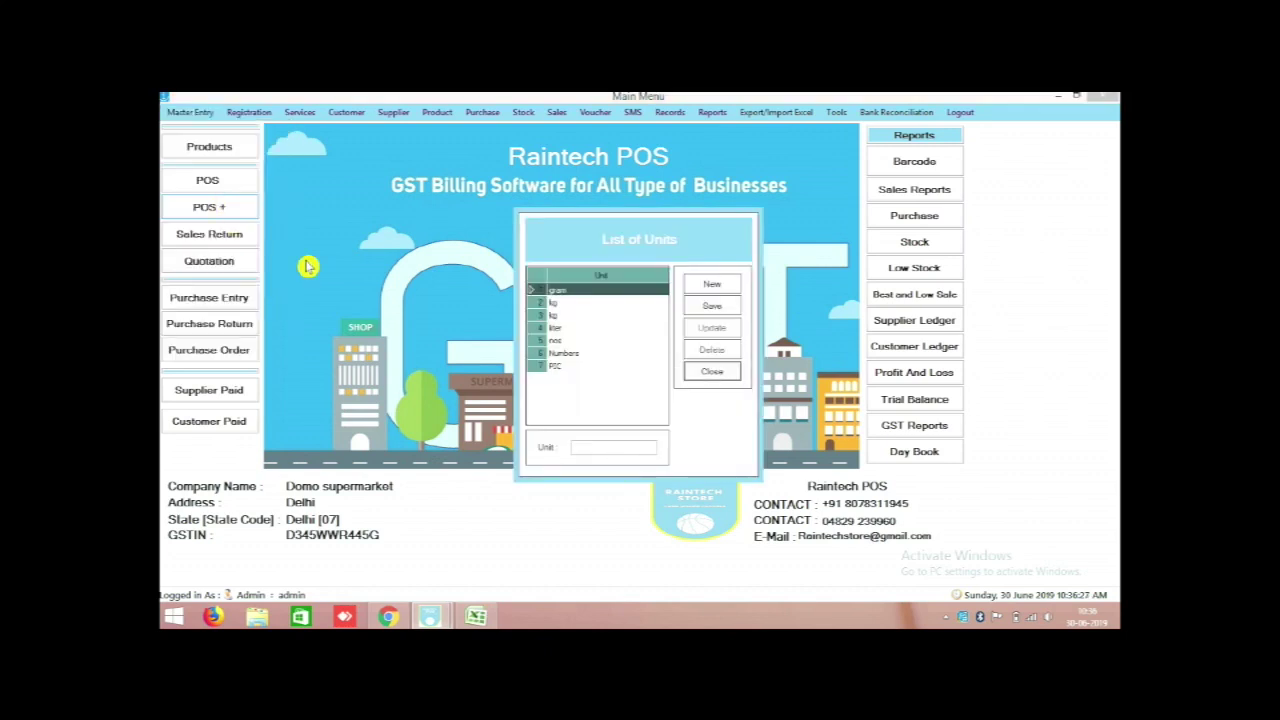
{"action": "left_click", "coordinate": [557, 366]}
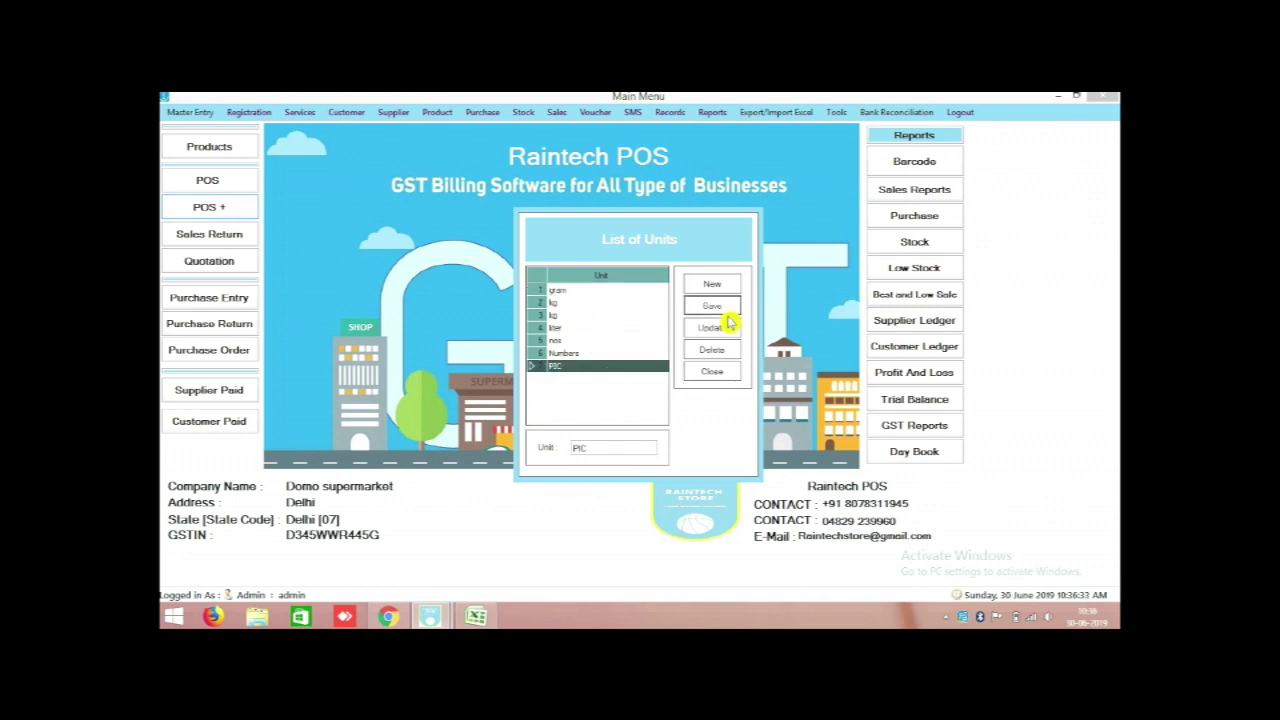
{"action": "left_click_drag", "start_coordinate": [598, 448], "coordinate": [490, 455]}
{"action": "key", "text": "ctrl+c"}
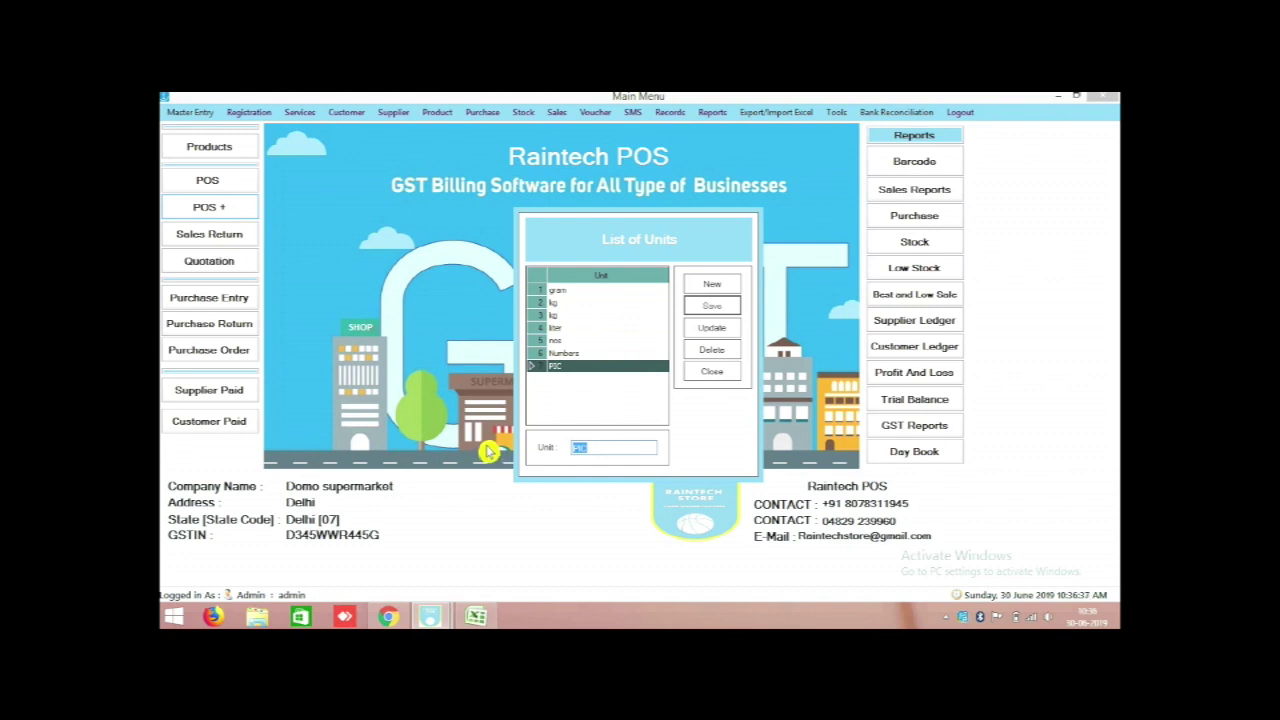
{"action": "left_click", "coordinate": [712, 372]}
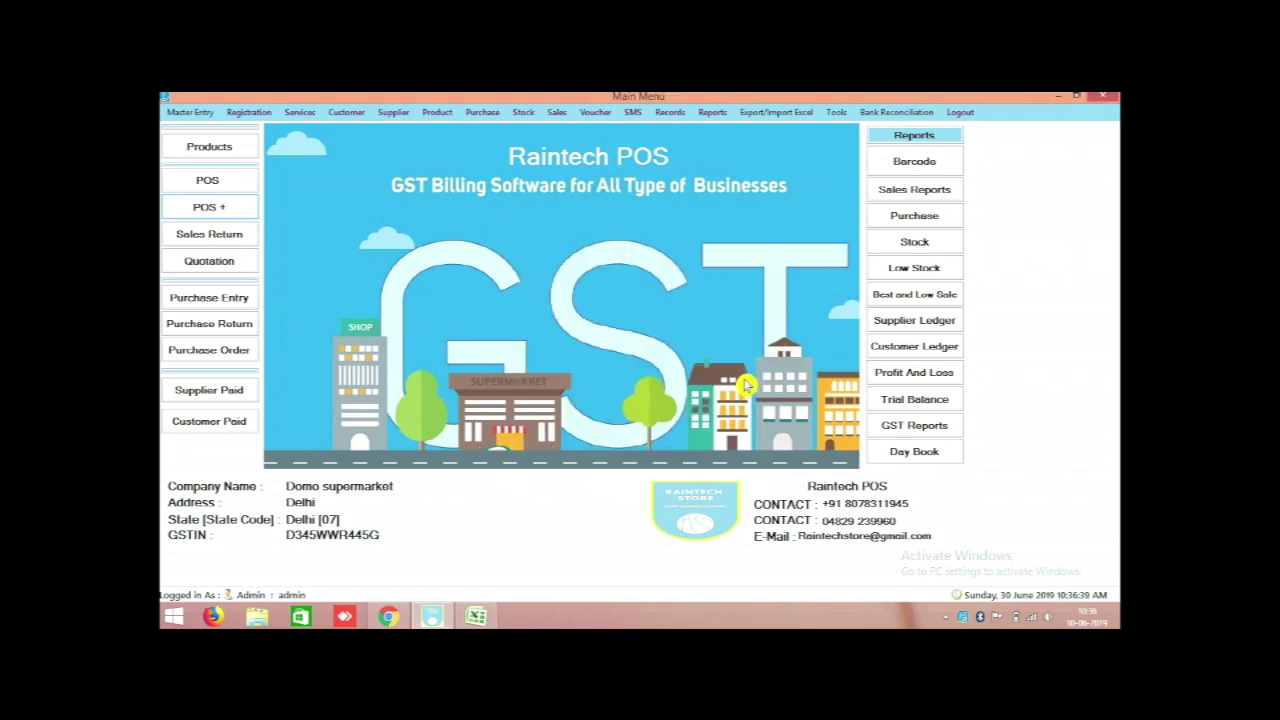
Step: Return to Excel, paste PIC as the first product's Purchase Unit and Sales Unit, and fill both columns down to row 208
{"action": "left_click", "coordinate": [1058, 96]}
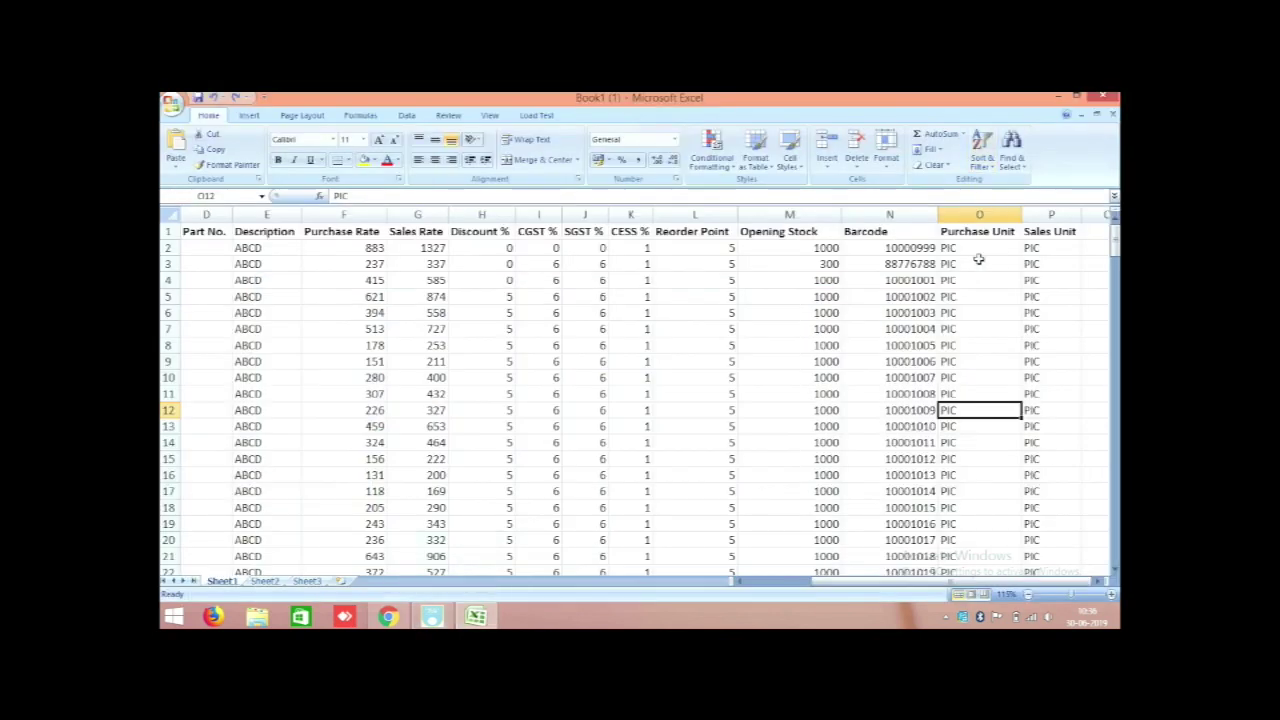
{"action": "left_click", "coordinate": [969, 250]}
{"action": "left_click_drag", "start_coordinate": [969, 248], "coordinate": [1050, 252]}
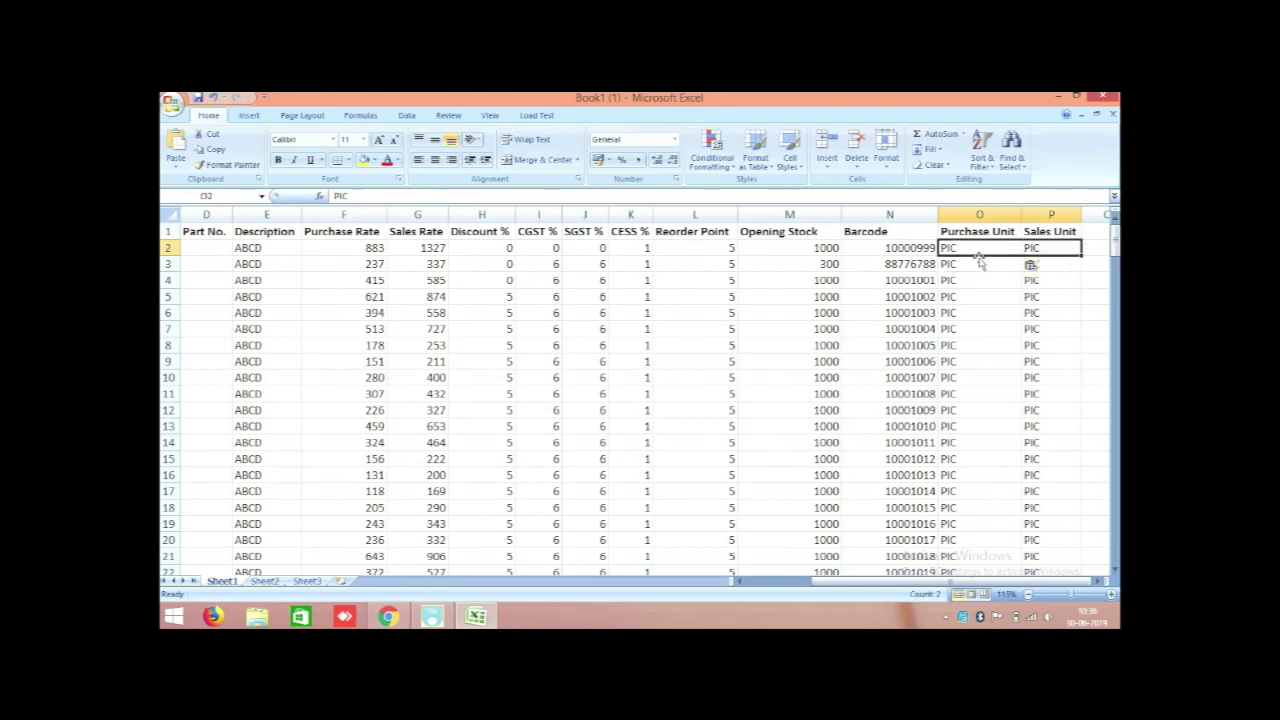
{"action": "left_click", "coordinate": [1045, 248]}
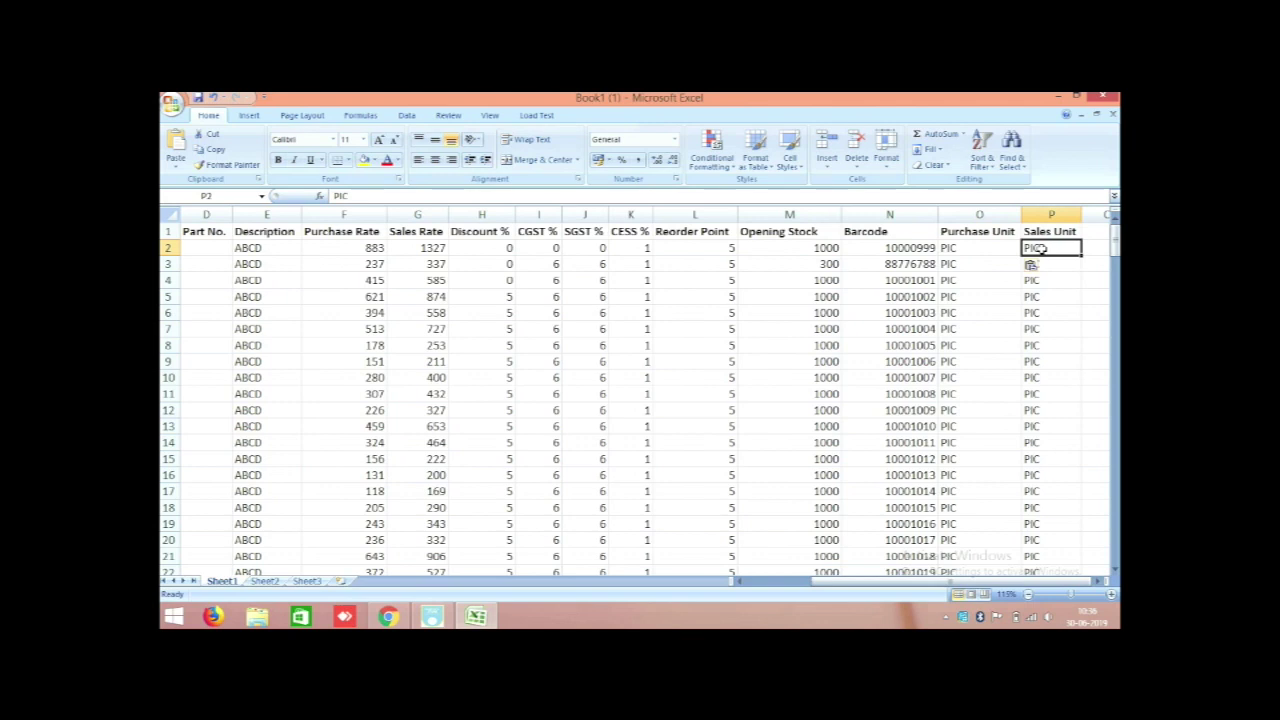
{"action": "key", "text": "ctrl+v"}
{"action": "left_click_drag", "start_coordinate": [962, 248], "coordinate": [1081, 546]}
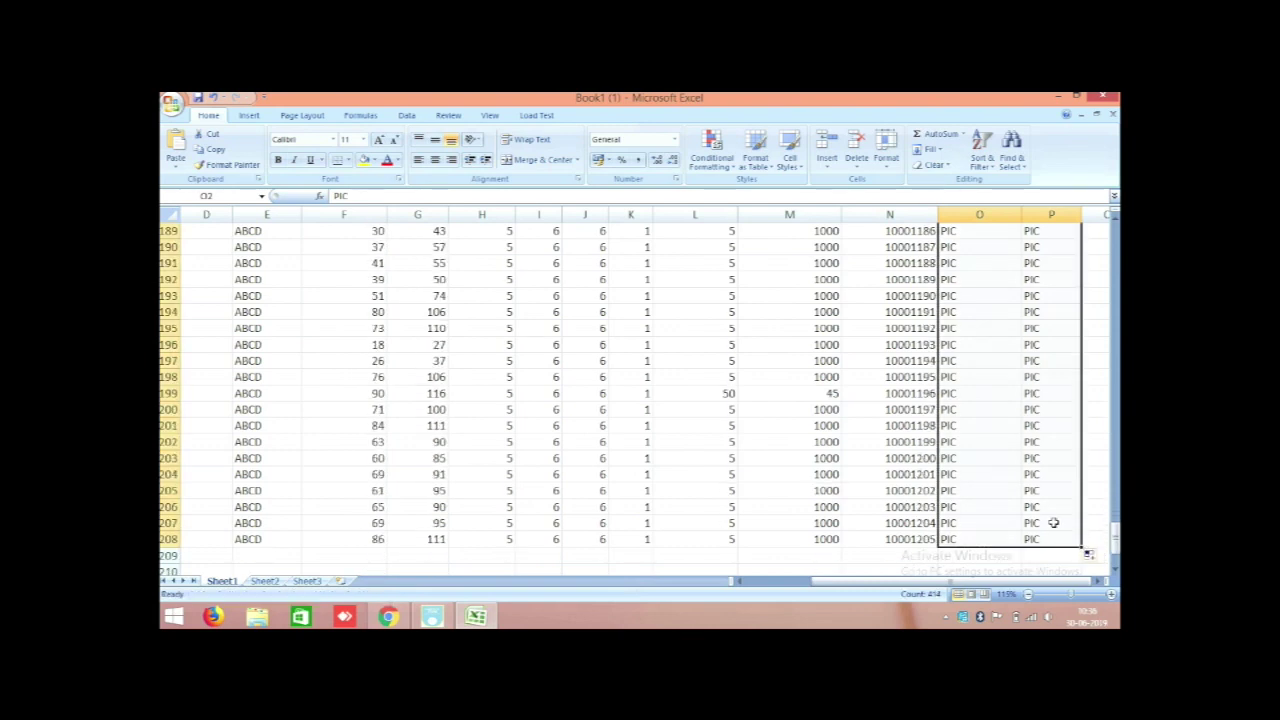
Step: Add the product names kurtha and sareee in cells A209 and A210, below the last listed product
{"action": "scroll", "coordinate": [815, 368], "scroll_direction": "up", "scroll_amount": 20}
{"action": "scroll", "coordinate": [805, 350], "scroll_direction": "down", "scroll_amount": 2, "text": "ctrl"}
{"action": "scroll", "coordinate": [665, 345], "scroll_direction": "down", "scroll_amount": 20}
{"action": "left_click", "coordinate": [729, 356]}
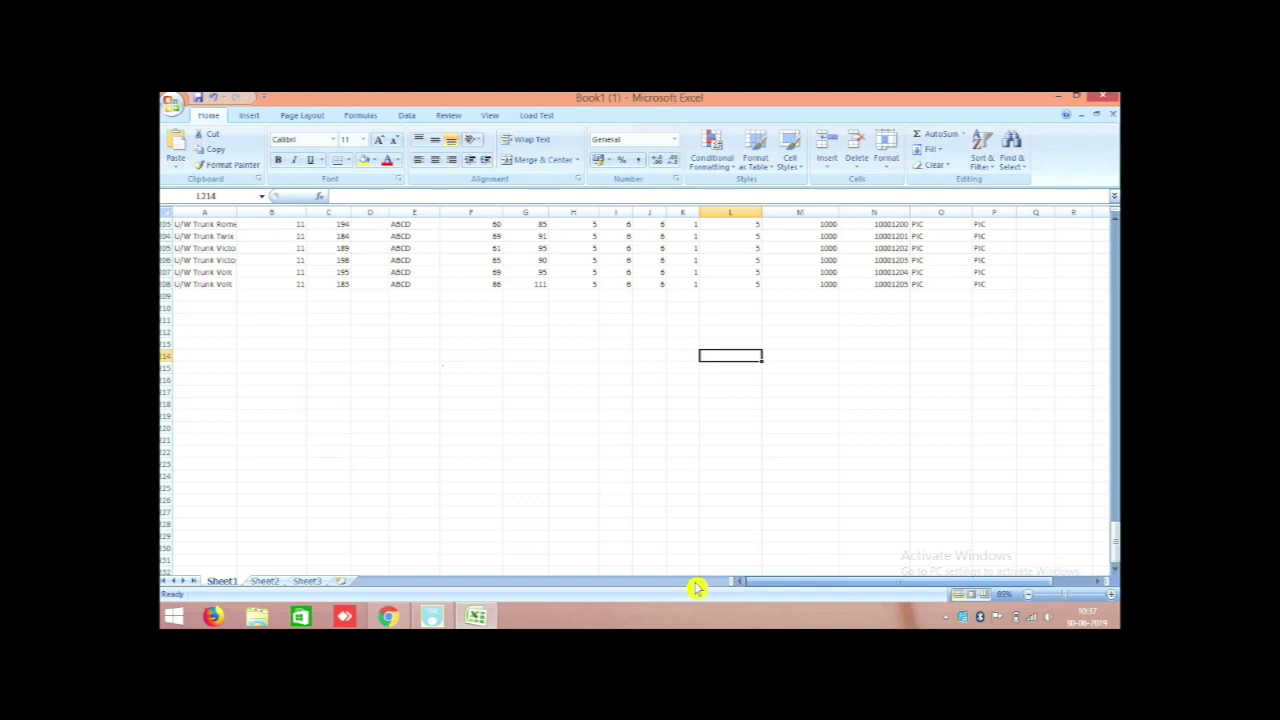
{"action": "scroll", "coordinate": [262, 423], "scroll_direction": "up", "scroll_amount": 4, "text": "ctrl"}
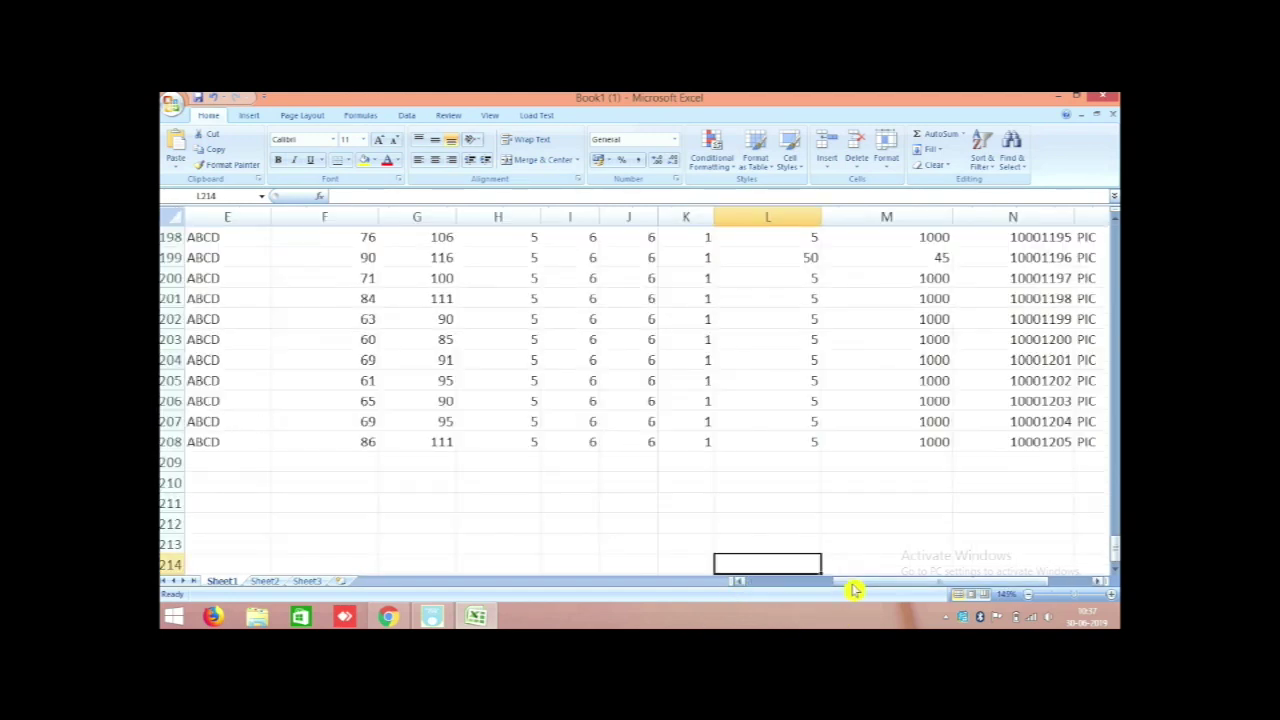
{"action": "left_click_drag", "start_coordinate": [851, 582], "coordinate": [677, 584]}
{"action": "left_click", "coordinate": [210, 466]}
{"action": "left_click", "coordinate": [230, 443]}
{"action": "left_click", "coordinate": [229, 465]}
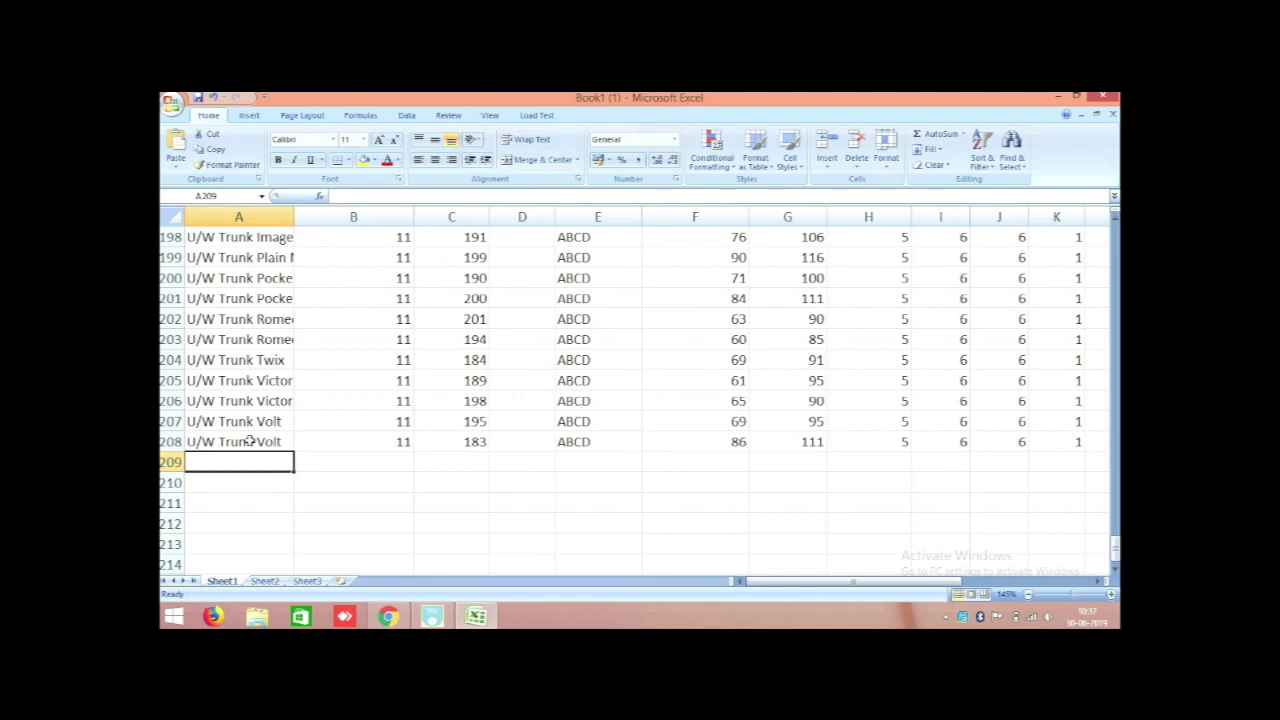
{"action": "type", "text": "kurtha"}
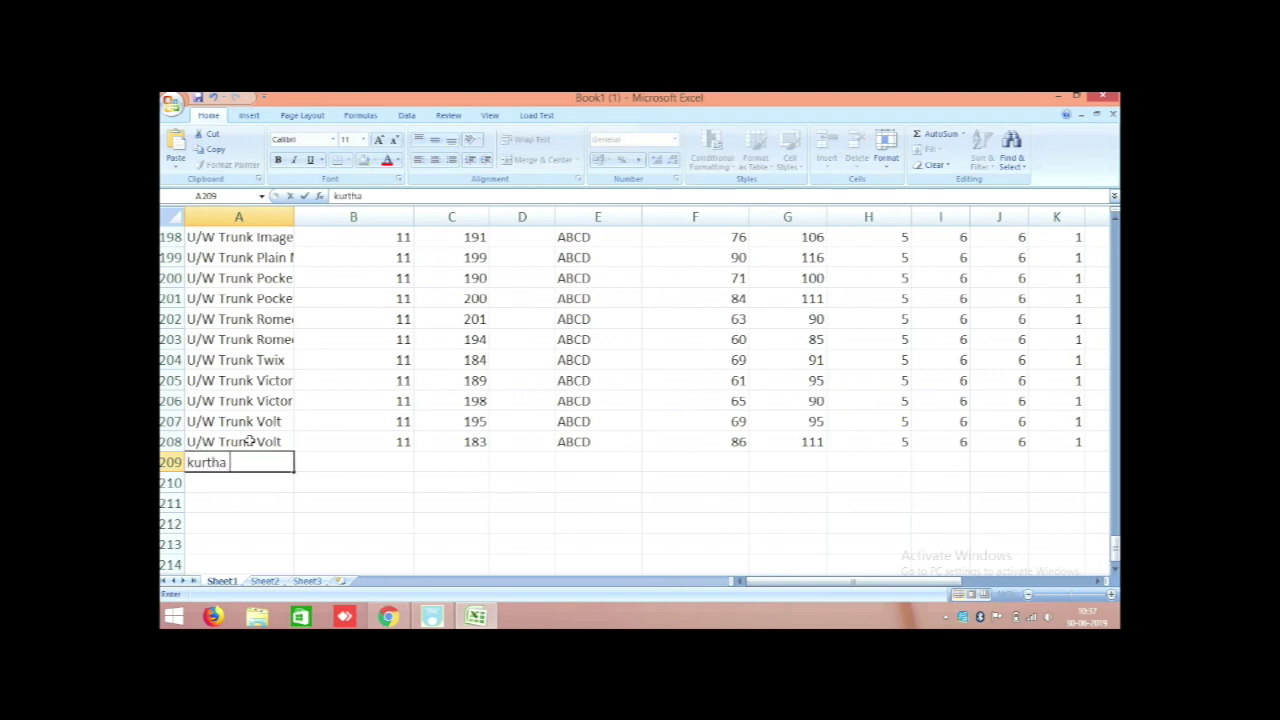
{"action": "key", "text": "Return"}
{"action": "type", "text": "sareee"}
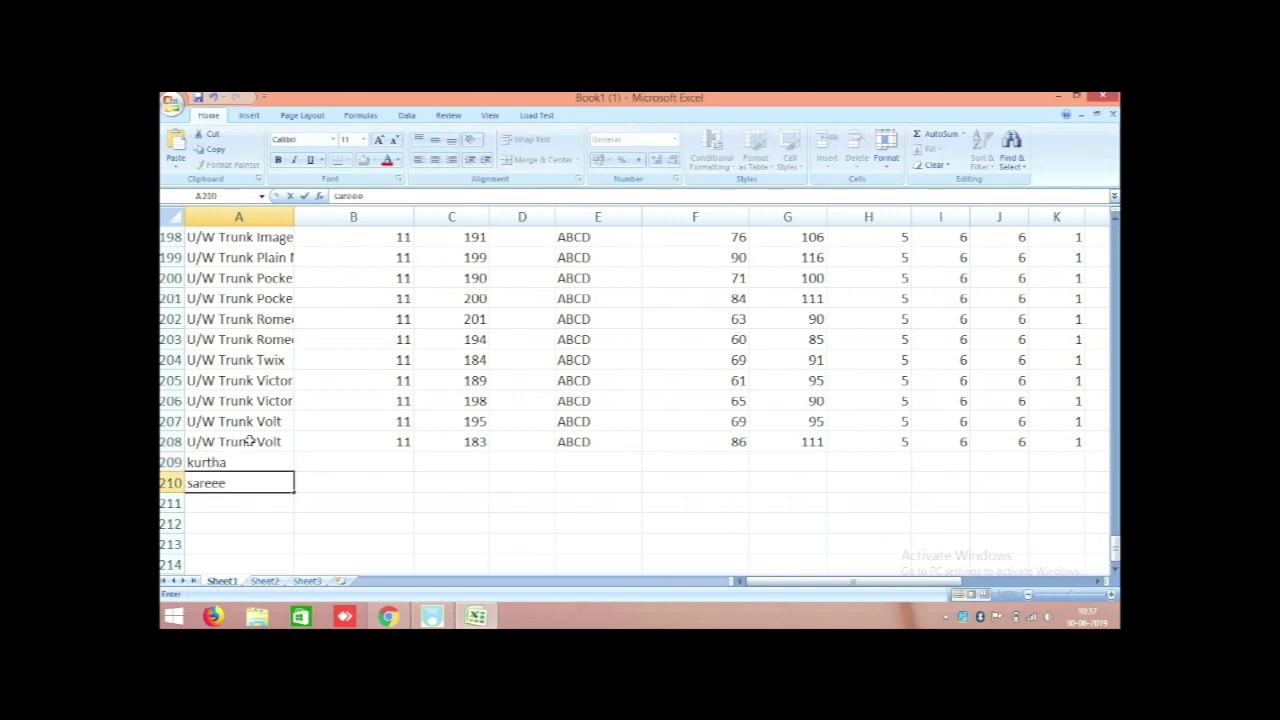
Step: For the sareee row, enter 9003 as the Purchase Rate in F210 and 3990 in the Discount % cell H210
{"action": "left_click", "coordinate": [665, 480]}
{"action": "type", "text": "9003"}
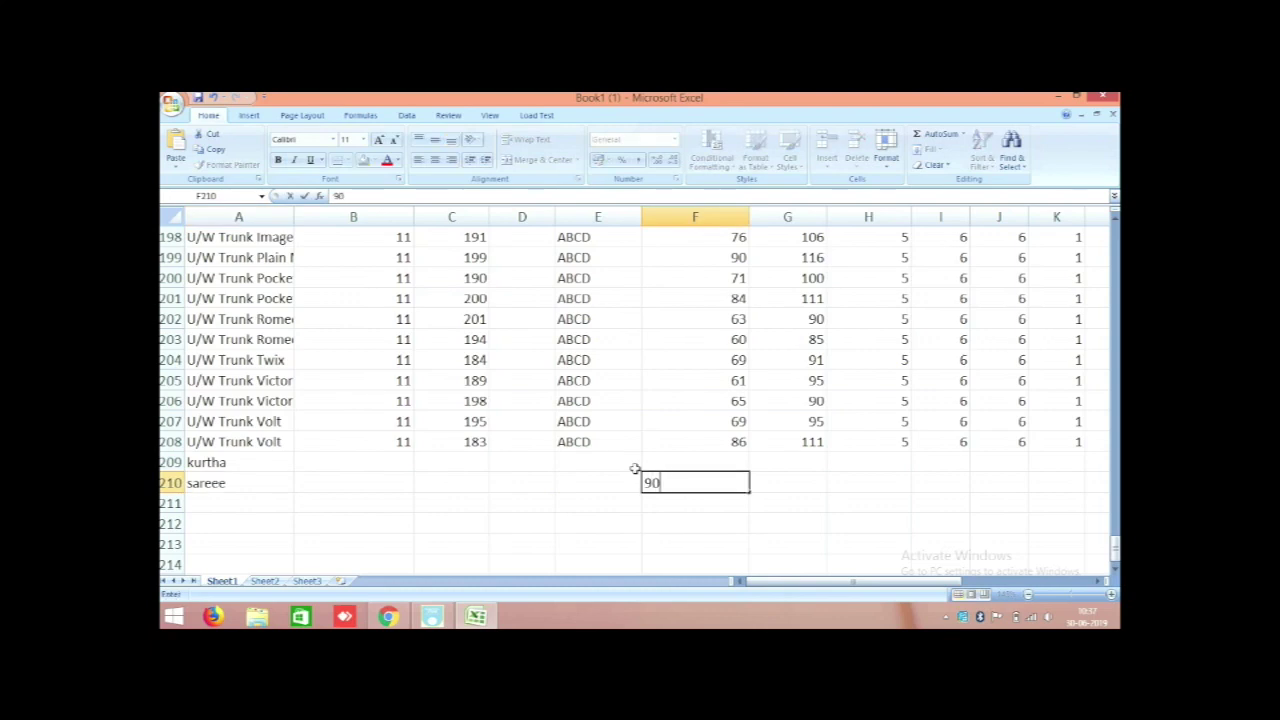
{"action": "left_click", "coordinate": [829, 490]}
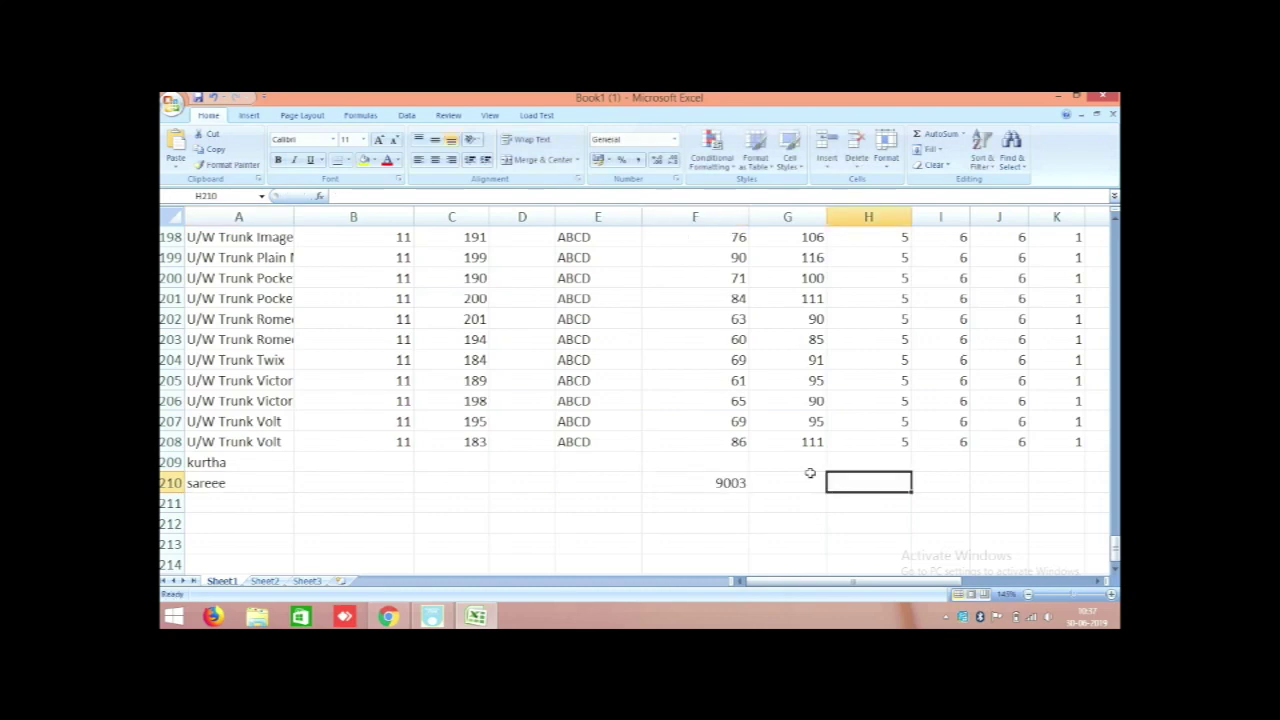
{"action": "type", "text": "3990"}
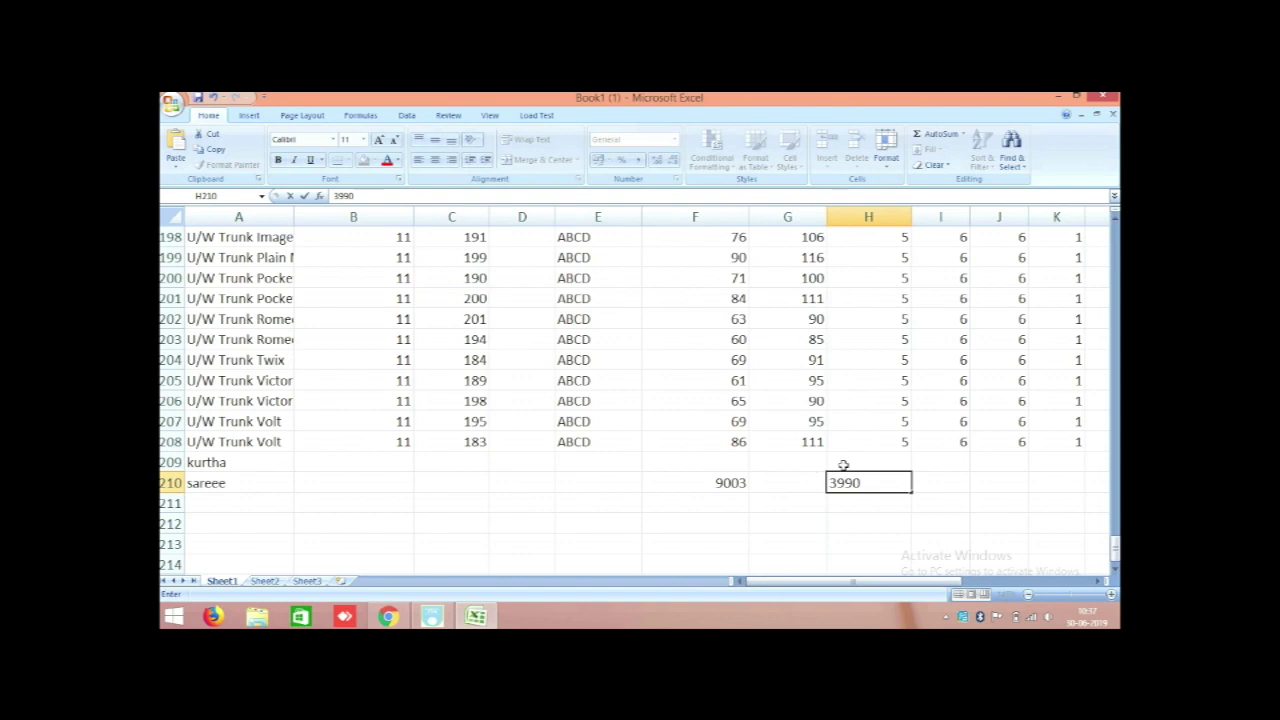
{"action": "key", "text": "Return"}
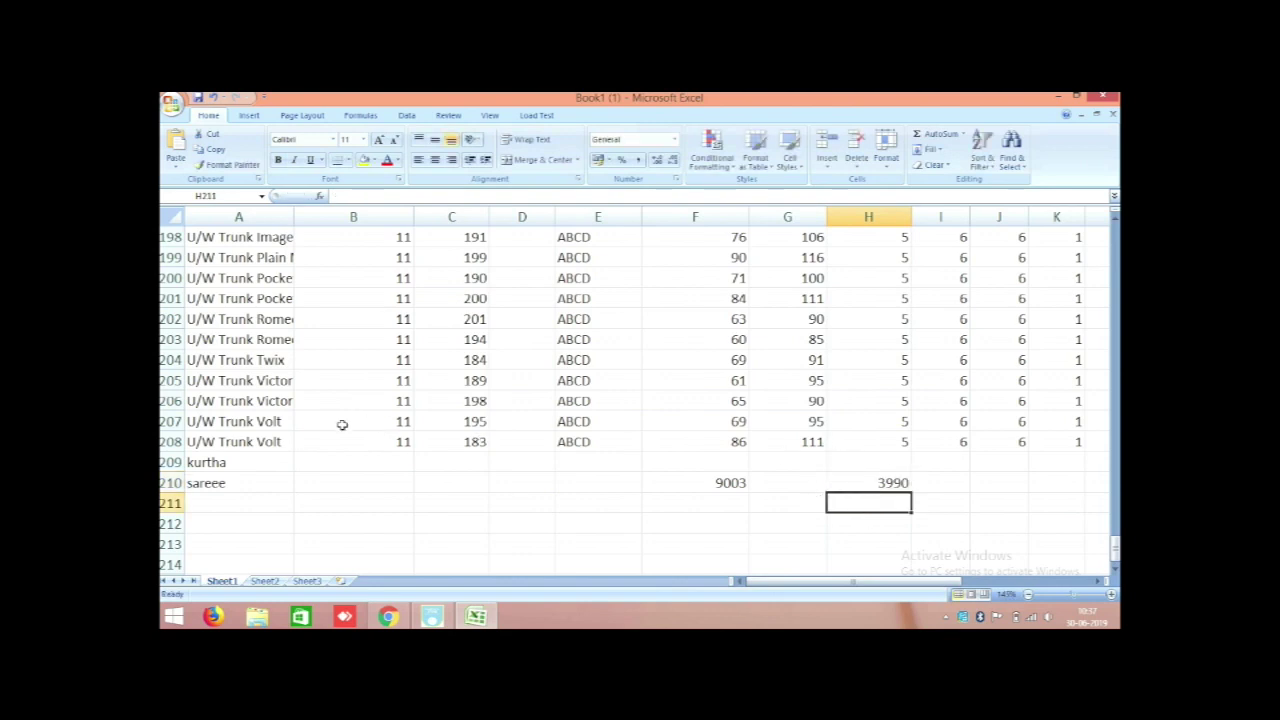
{"action": "scroll", "coordinate": [342, 425], "scroll_direction": "down", "scroll_amount": 3, "text": "ctrl"}
{"action": "scroll", "coordinate": [446, 420], "scroll_direction": "down", "scroll_amount": 3}
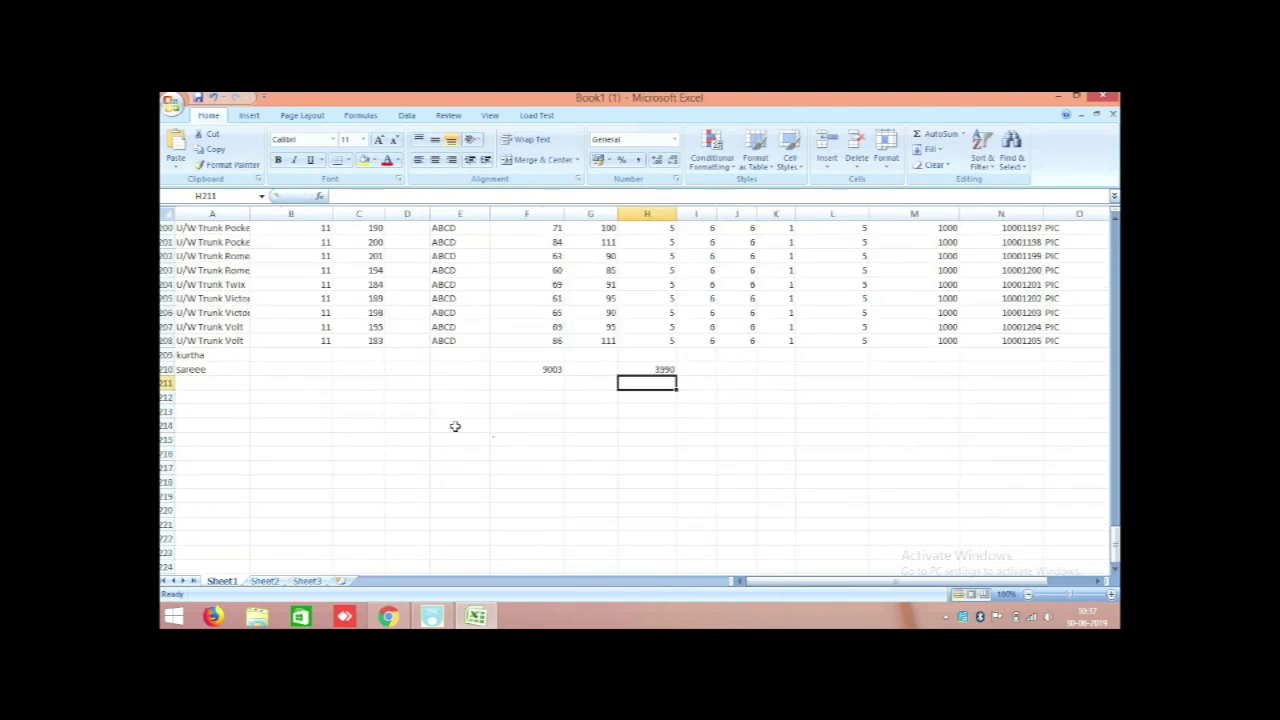
Step: Delete rows 209 to 220, which hold the kurtha and sareee entries below the last listed product
{"action": "left_click", "coordinate": [522, 424]}
{"action": "left_click_drag", "start_coordinate": [166, 355], "coordinate": [166, 519]}
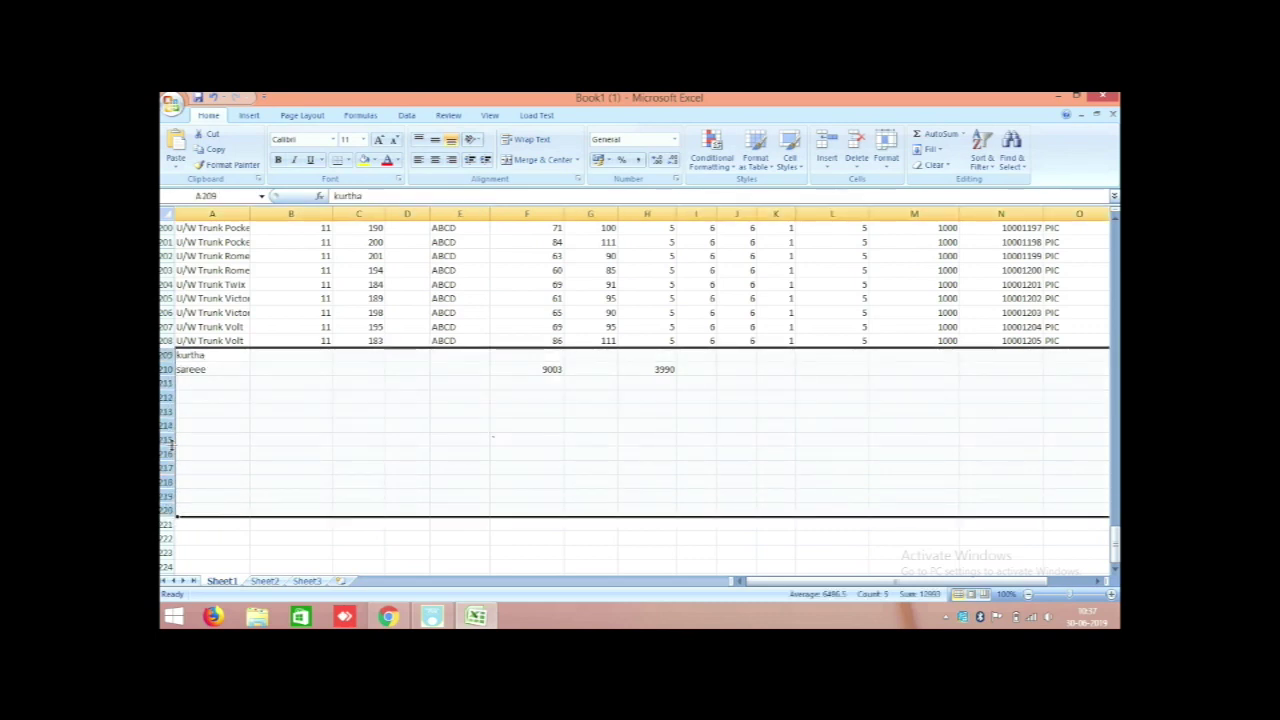
{"action": "right_click", "coordinate": [165, 410]}
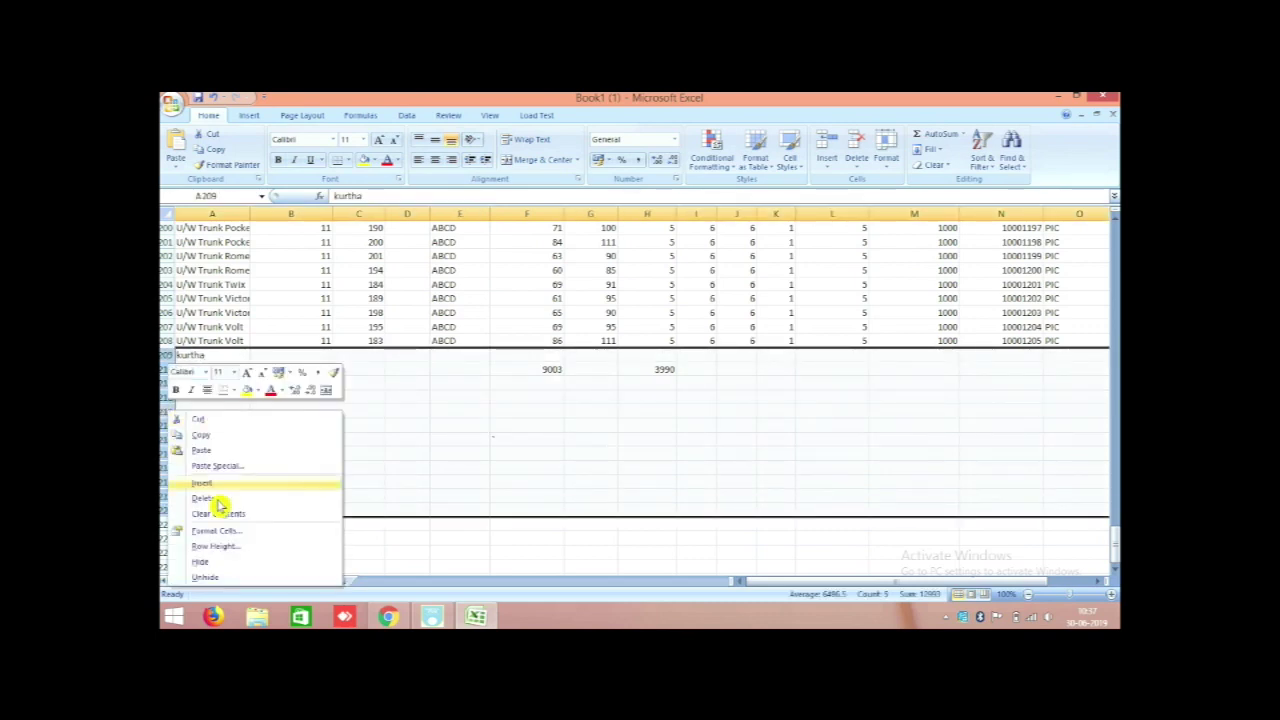
{"action": "left_click", "coordinate": [232, 506]}
{"action": "left_click", "coordinate": [434, 465]}
Step: Zoom the sheet out and check the product rows from the column headers down to the last product in row 208
{"action": "scroll", "coordinate": [406, 469], "scroll_direction": "up", "scroll_amount": 4}
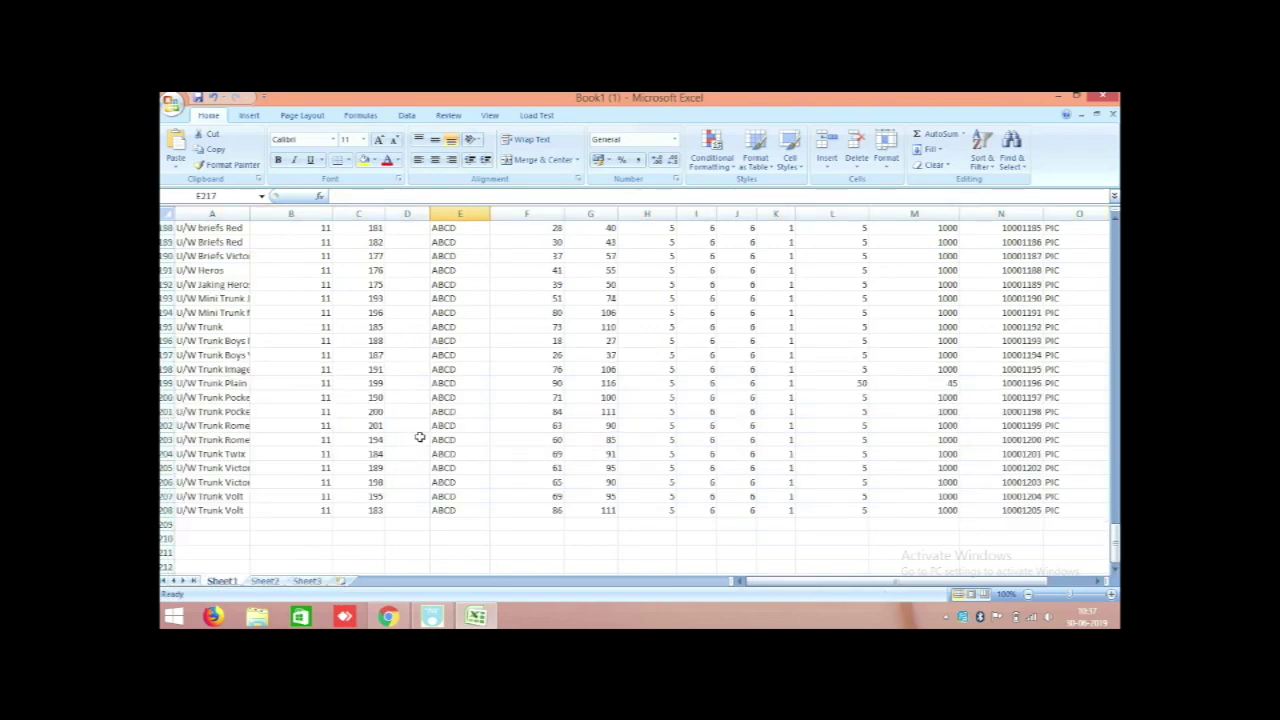
{"action": "scroll", "coordinate": [415, 436], "scroll_direction": "up", "scroll_amount": 20}
{"action": "scroll", "coordinate": [414, 425], "scroll_direction": "up", "scroll_amount": 20}
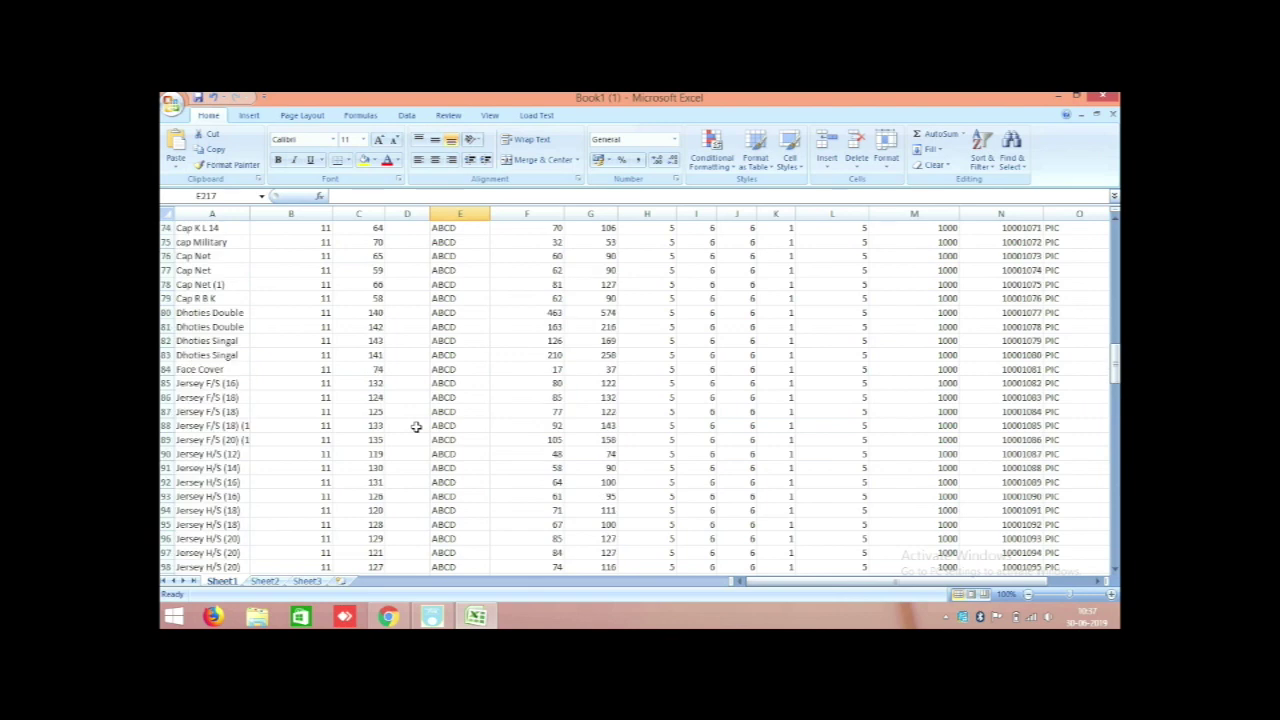
{"action": "left_click_drag", "start_coordinate": [286, 253], "coordinate": [1047, 299]}
{"action": "scroll", "coordinate": [264, 297], "scroll_direction": "down", "scroll_amount": 1, "text": "ctrl"}
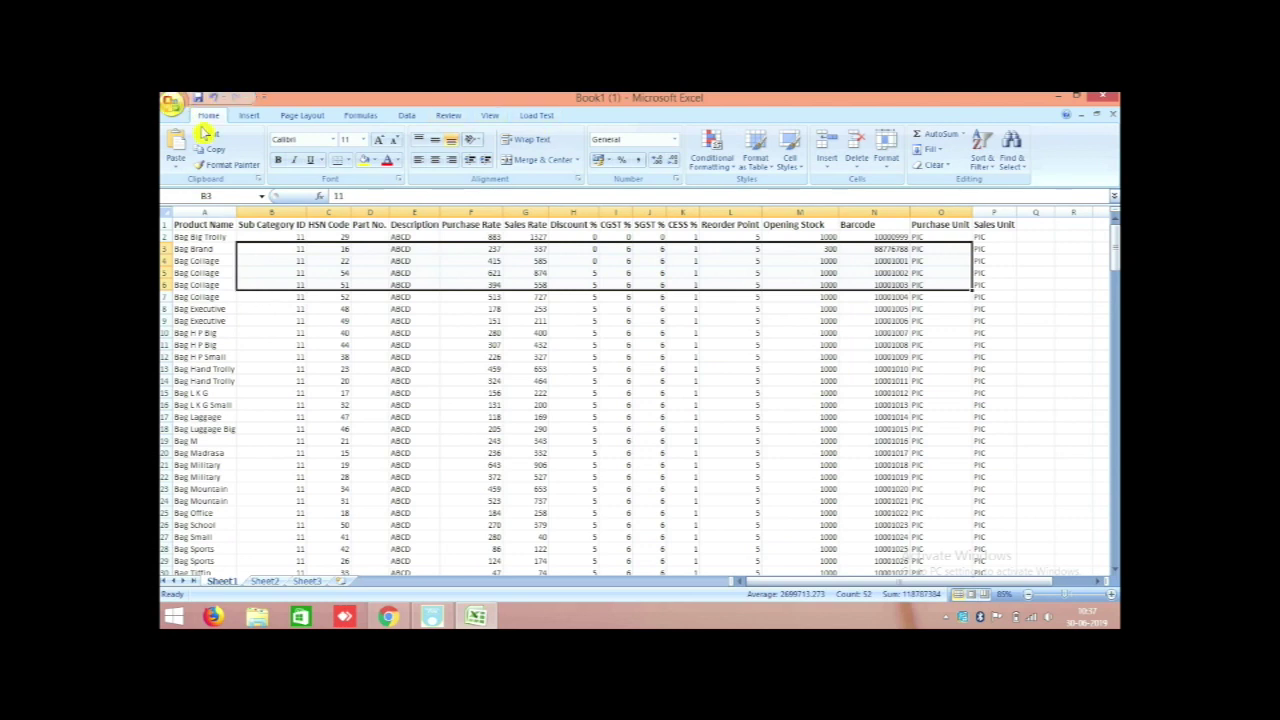
{"action": "left_click", "coordinate": [1040, 393]}
{"action": "left_click_drag", "start_coordinate": [1006, 282], "coordinate": [765, 312]}
{"action": "left_click_drag", "start_coordinate": [590, 333], "coordinate": [300, 333]}
{"action": "left_click", "coordinate": [226, 344]}
{"action": "scroll", "coordinate": [234, 366], "scroll_direction": "down", "scroll_amount": 20}
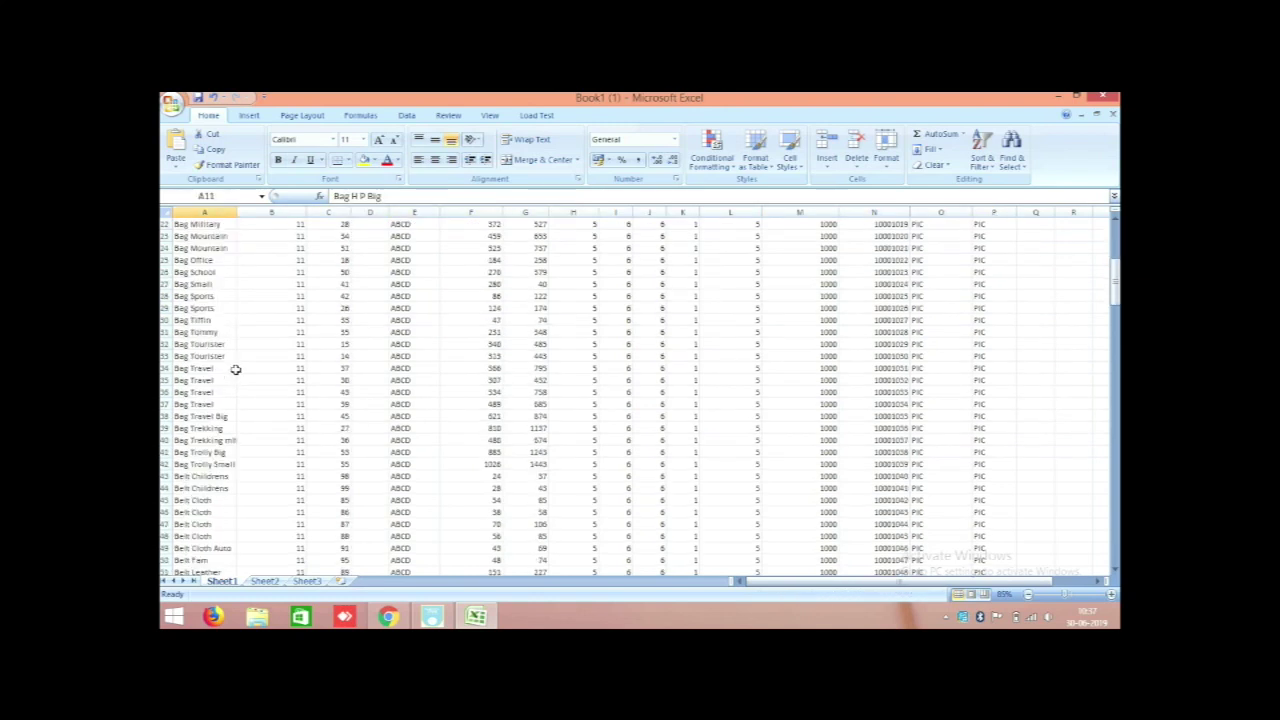
{"action": "scroll", "coordinate": [258, 370], "scroll_direction": "down", "scroll_amount": 20}
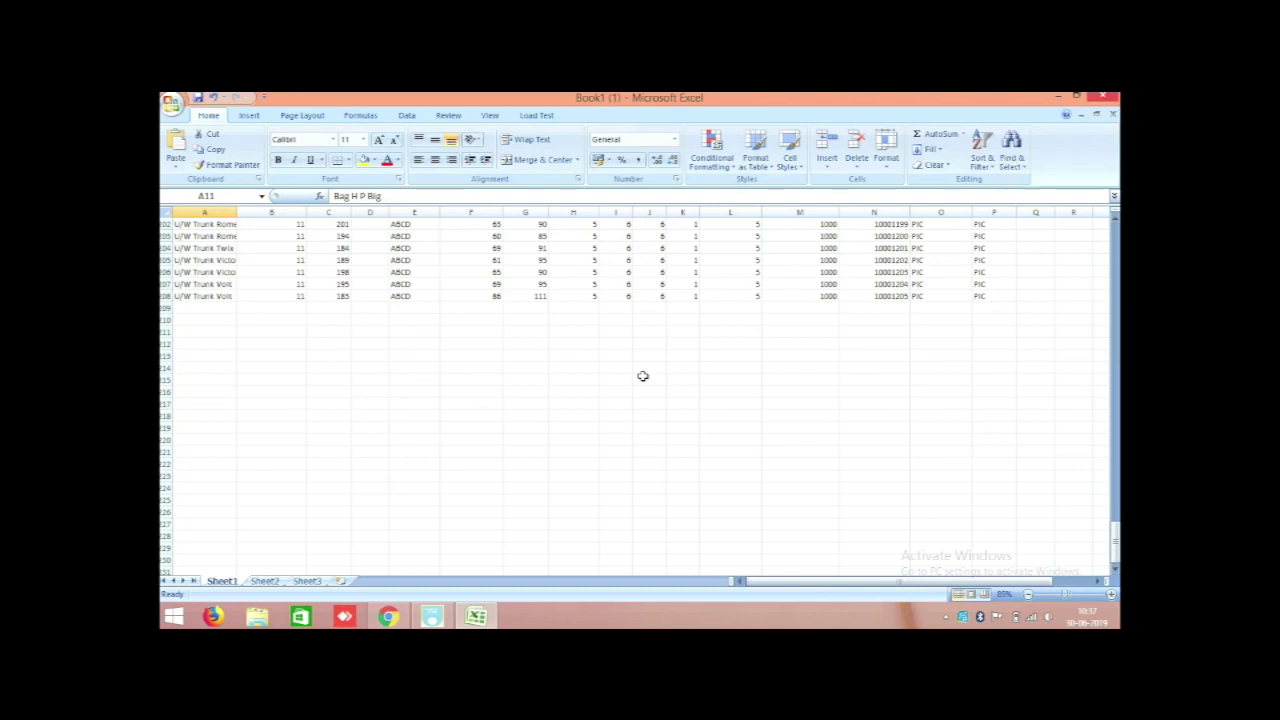
{"action": "left_click_drag", "start_coordinate": [198, 296], "coordinate": [957, 317]}
{"action": "left_click", "coordinate": [785, 538]}
Step: Close the Book1 (1) workbook in Excel and move its file to a free spot on the desktop
{"action": "left_click", "coordinate": [431, 617]}
{"action": "left_click", "coordinate": [475, 618]}
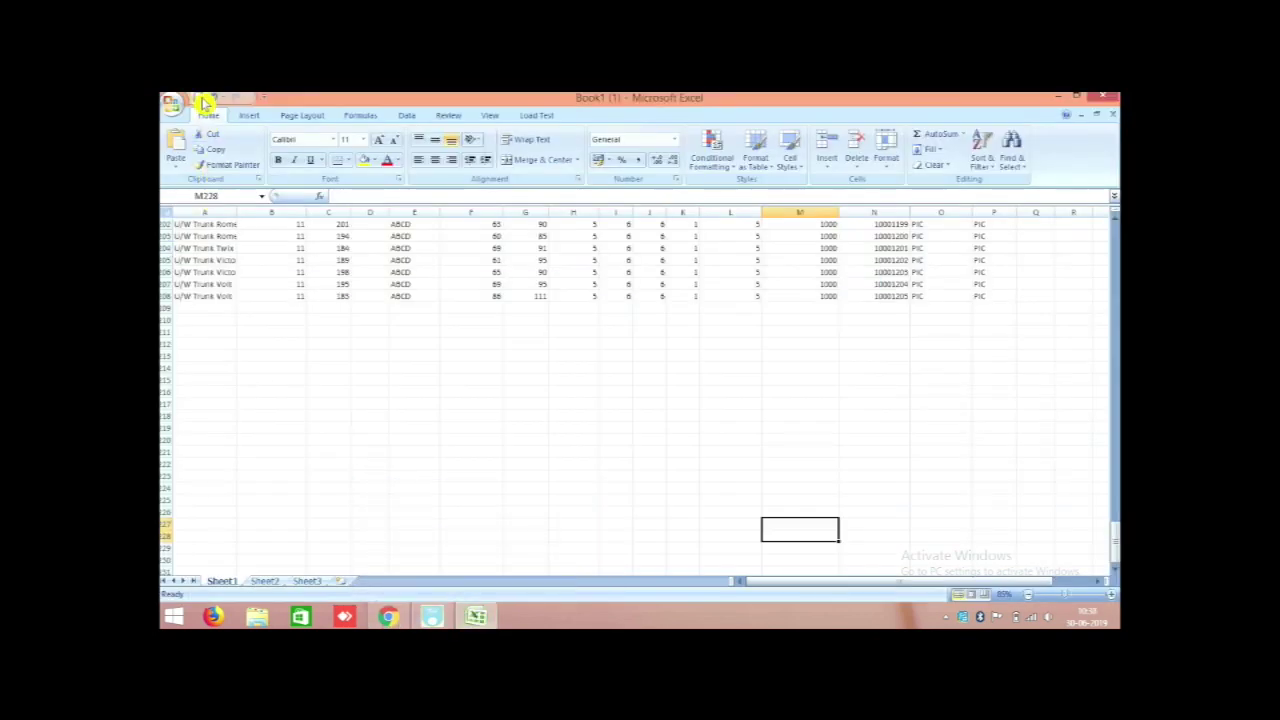
{"action": "left_click", "coordinate": [1102, 98]}
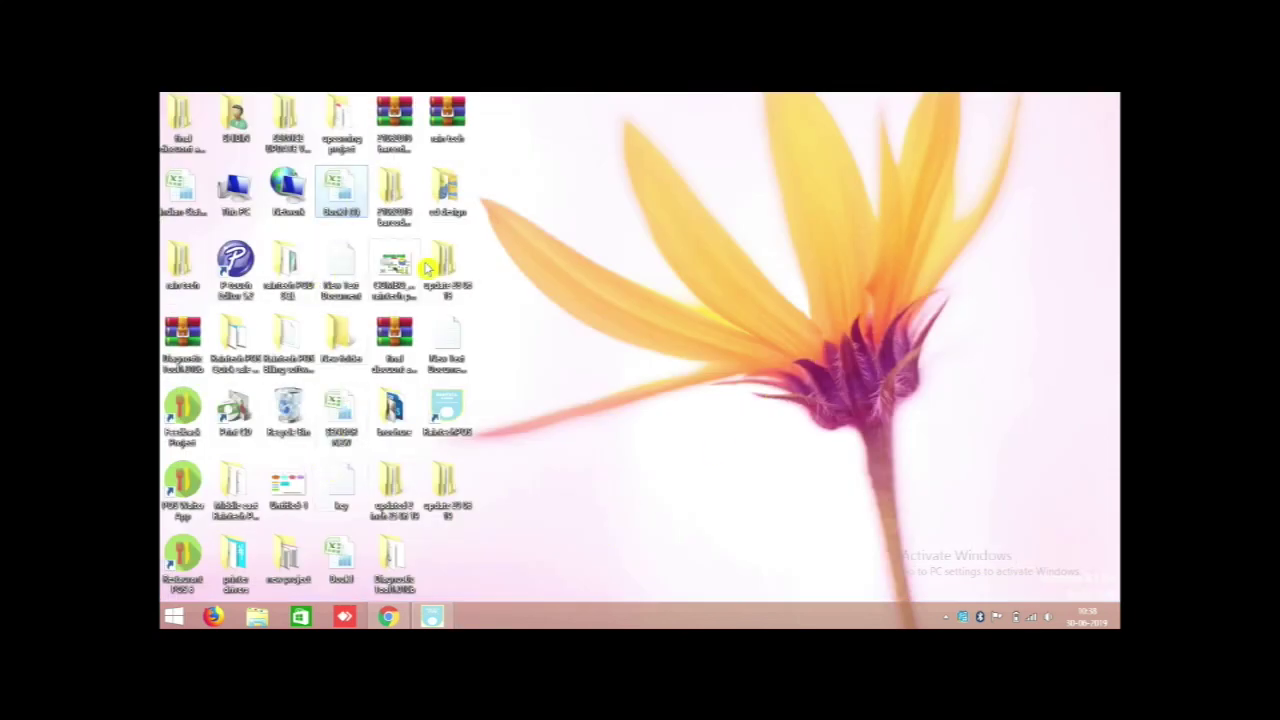
{"action": "left_click", "coordinate": [340, 195]}
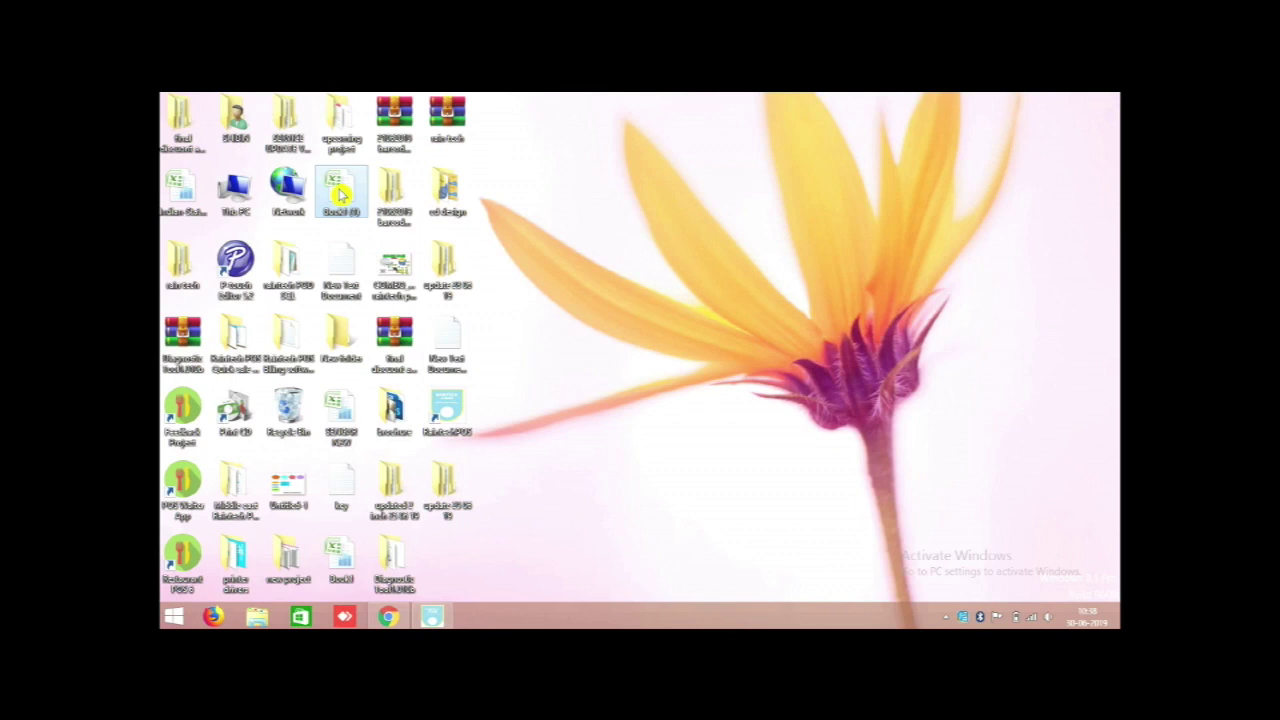
{"action": "left_click_drag", "start_coordinate": [340, 195], "coordinate": [509, 346]}
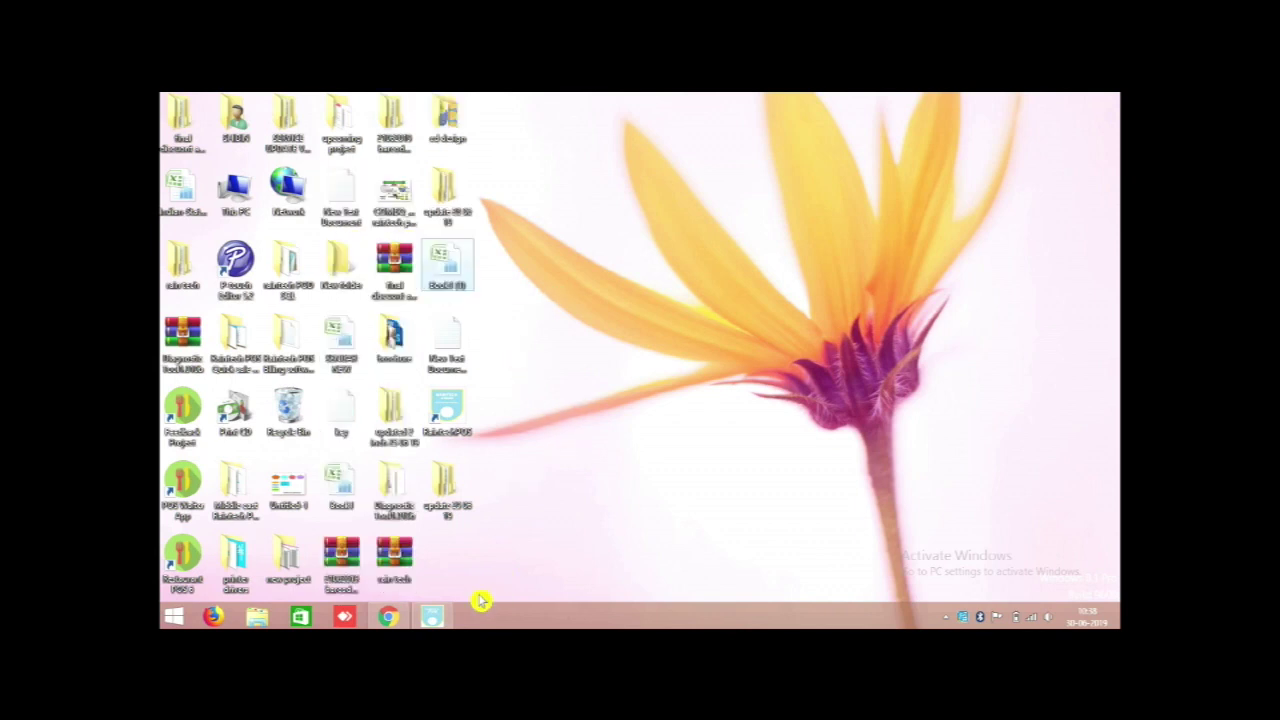
Step: Switch to Raintech POS, view the Stock In Report to check the products before the import, and close the report windows
{"action": "left_click", "coordinate": [432, 616]}
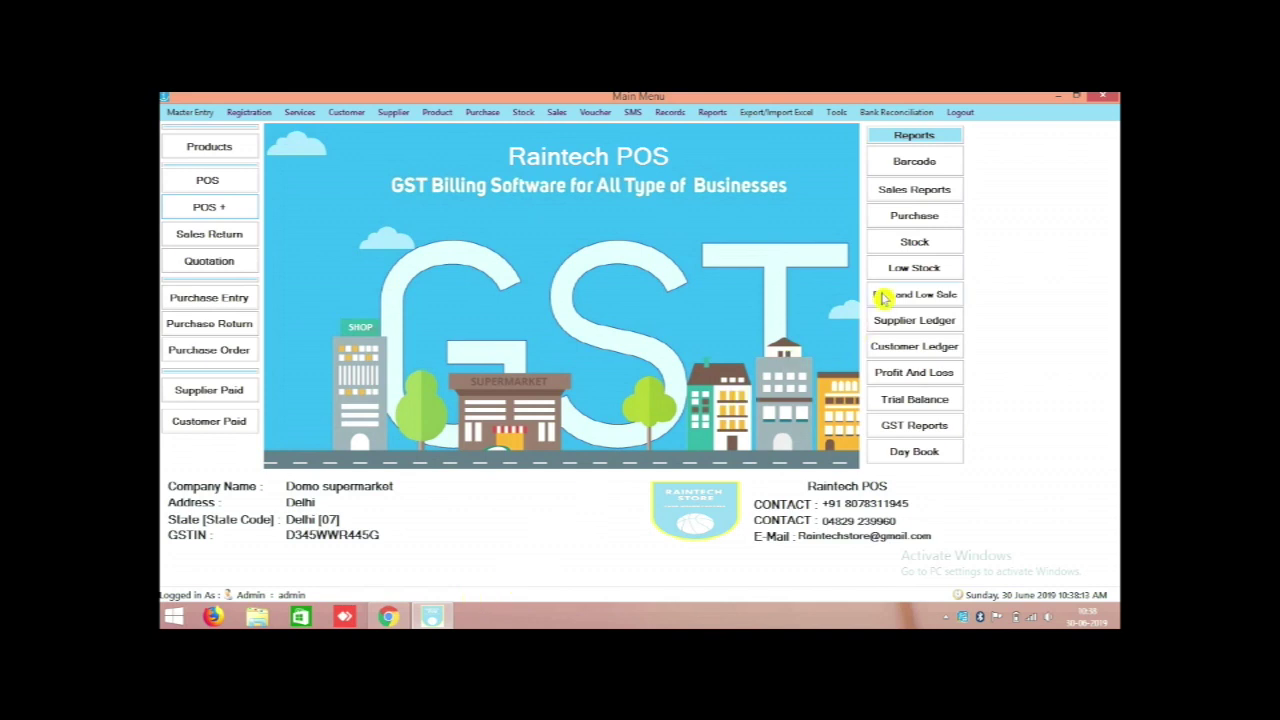
{"action": "left_click", "coordinate": [912, 245]}
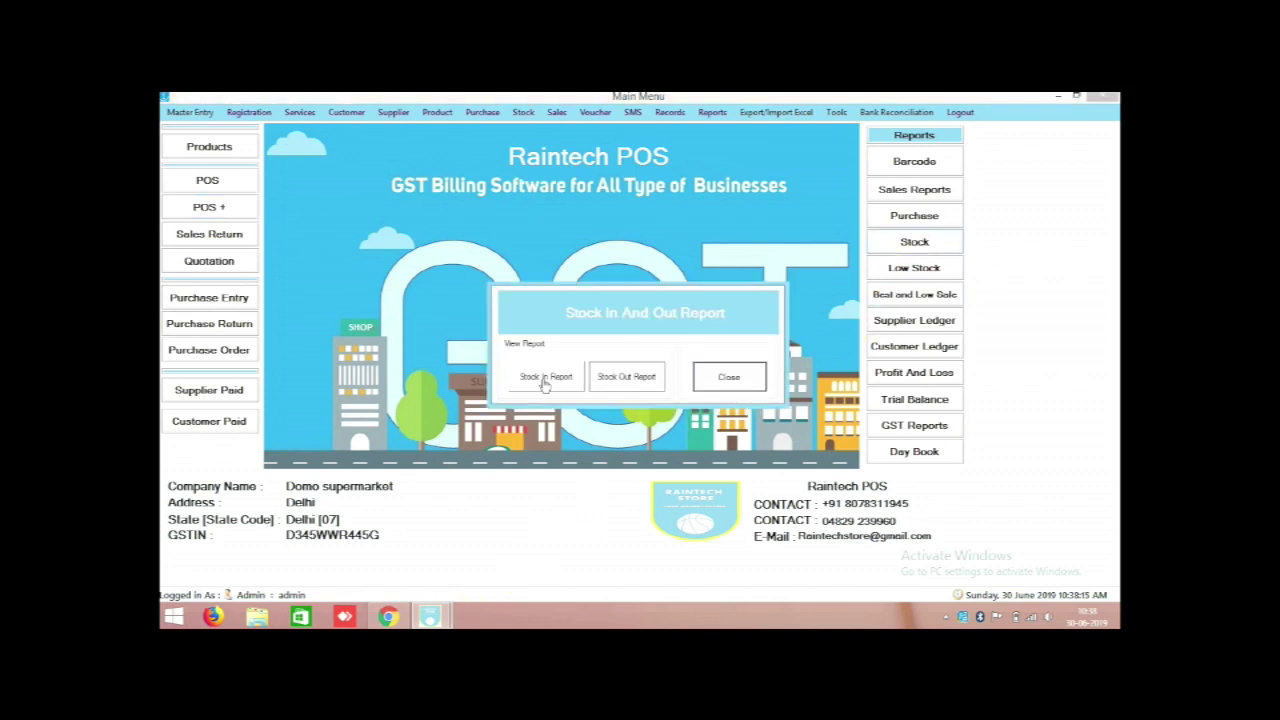
{"action": "left_click", "coordinate": [547, 379]}
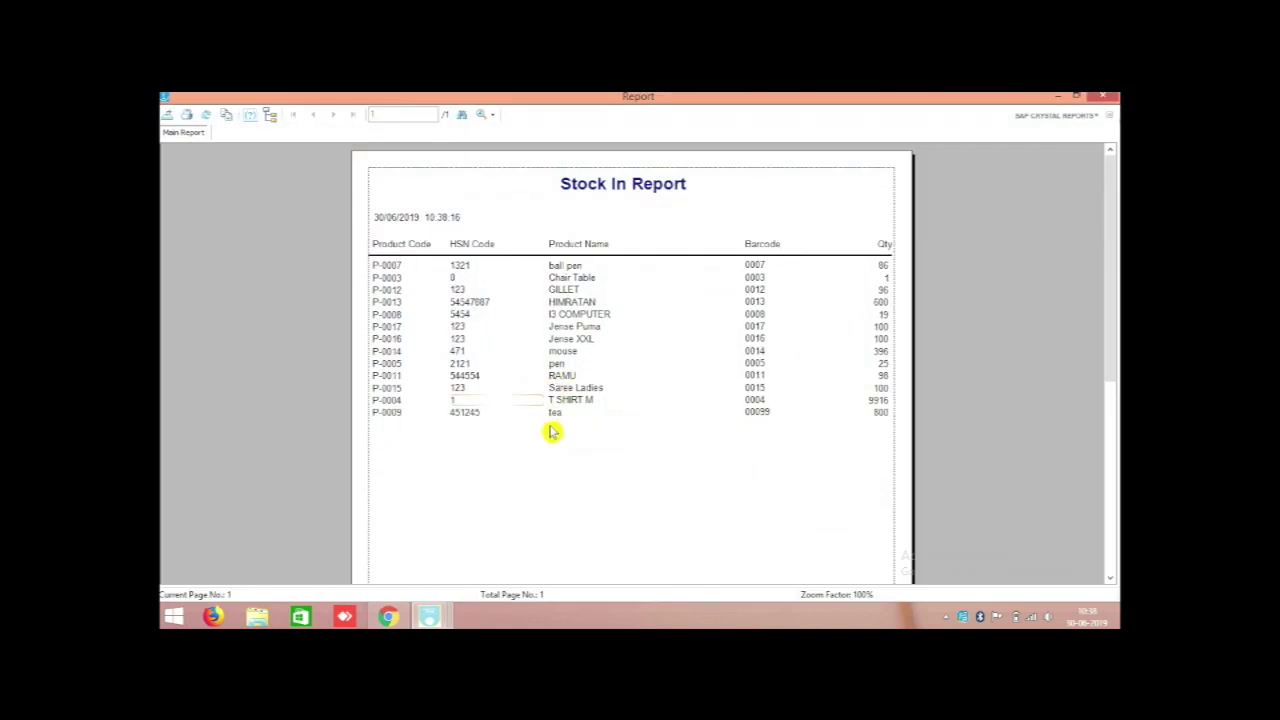
{"action": "scroll", "coordinate": [583, 444], "scroll_direction": "down", "scroll_amount": 2}
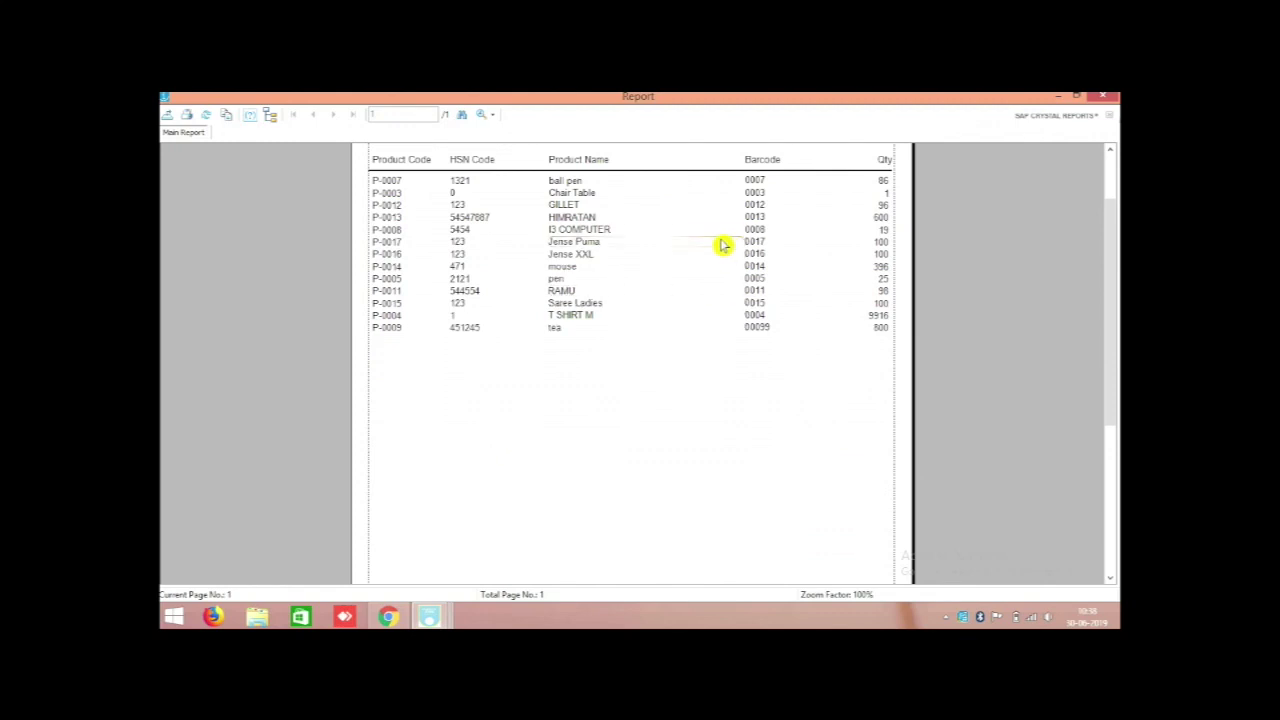
{"action": "scroll", "coordinate": [829, 449], "scroll_direction": "down", "scroll_amount": 2}
{"action": "scroll", "coordinate": [823, 443], "scroll_direction": "up", "scroll_amount": 5}
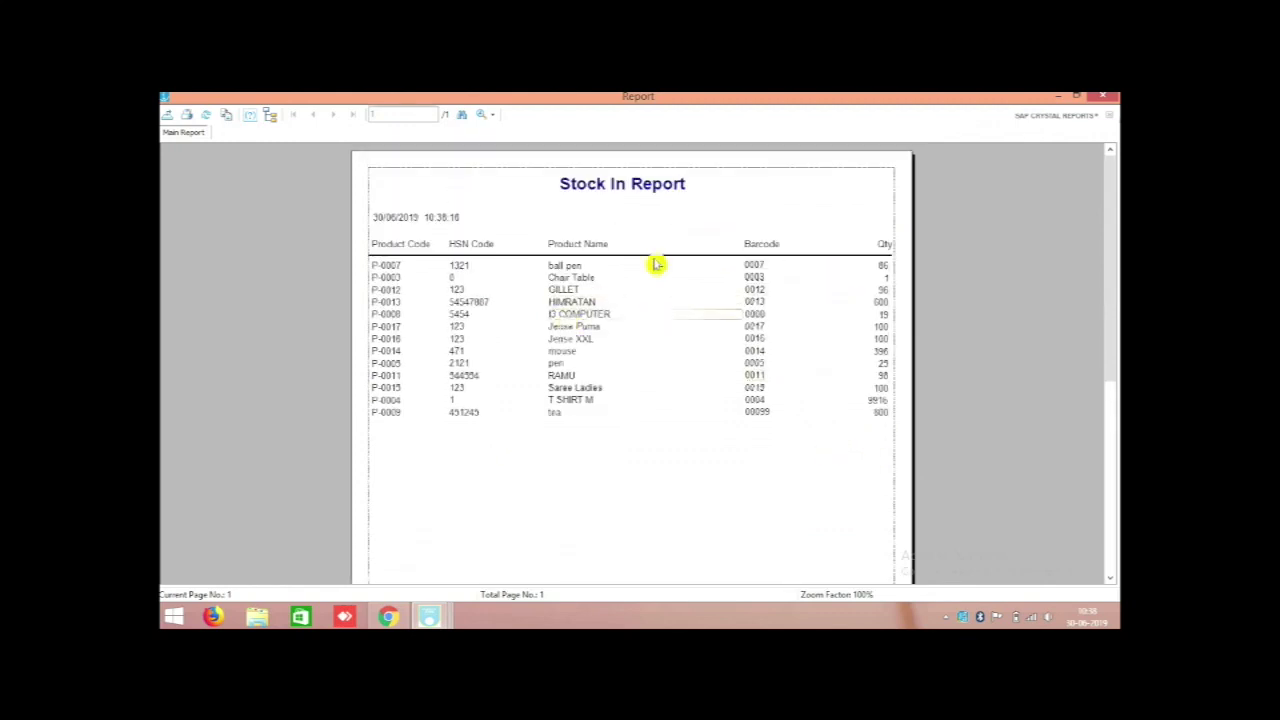
{"action": "left_click", "coordinate": [1104, 97]}
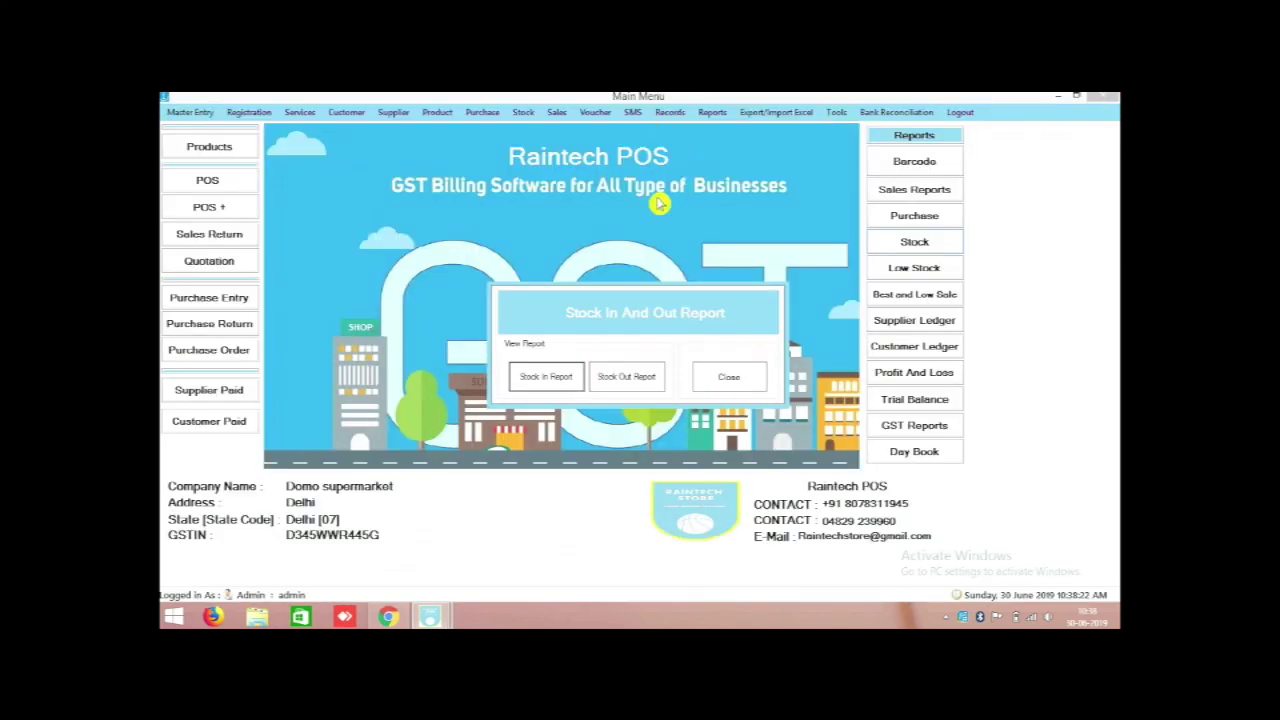
{"action": "left_click", "coordinate": [727, 375]}
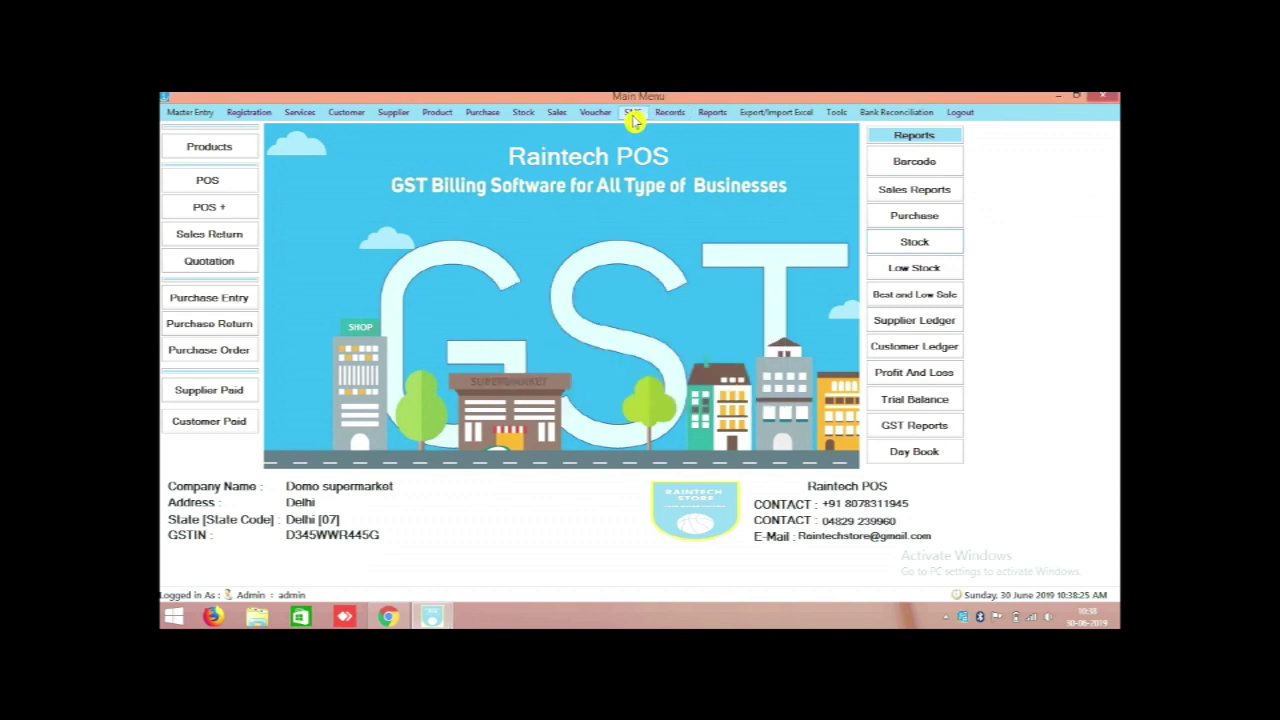
Step: Load all stock records in the Stock In window, review the product rows, and close the window
{"action": "left_click", "coordinate": [524, 113]}
{"action": "left_click", "coordinate": [530, 129]}
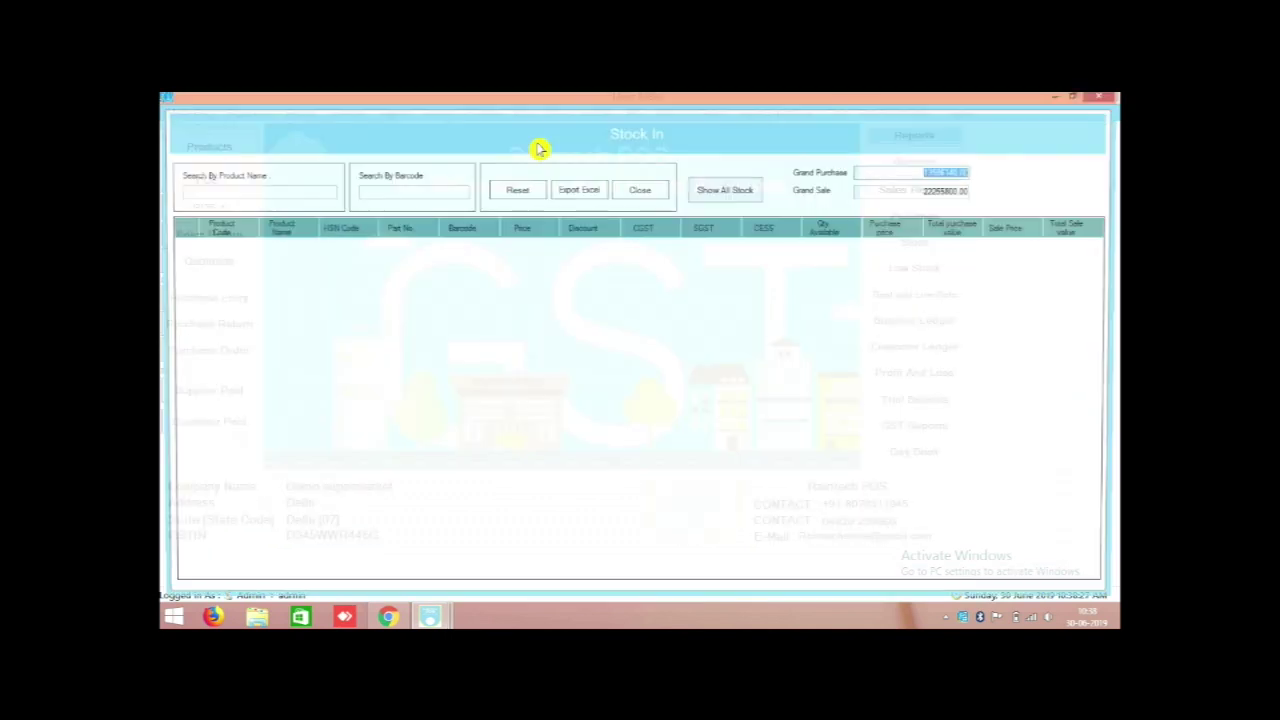
{"action": "left_click", "coordinate": [710, 191]}
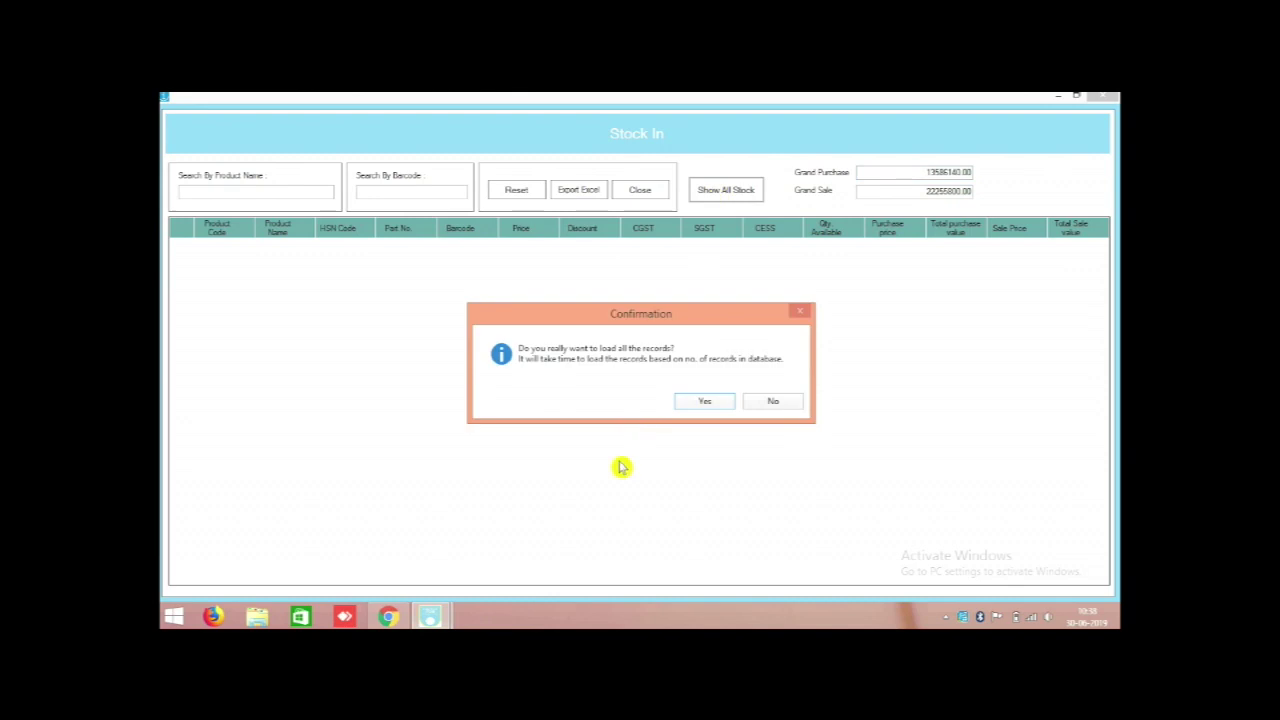
{"action": "left_click", "coordinate": [710, 403]}
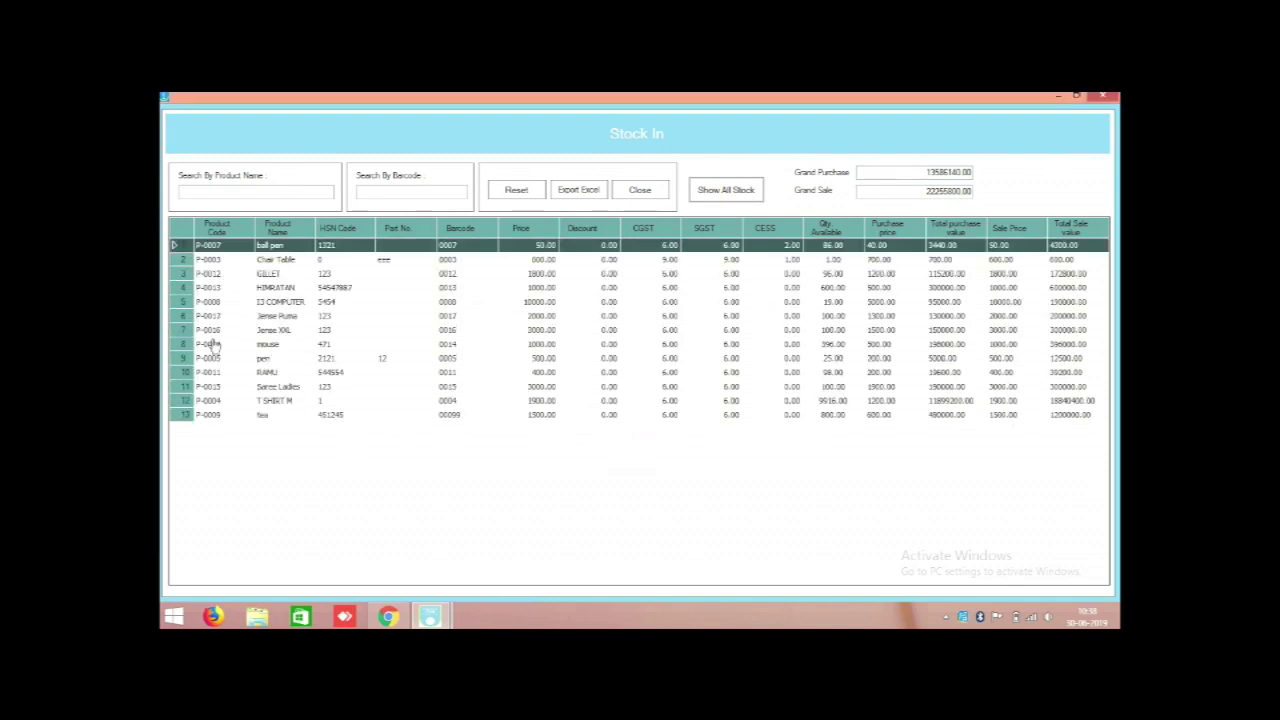
{"action": "left_click", "coordinate": [1102, 96]}
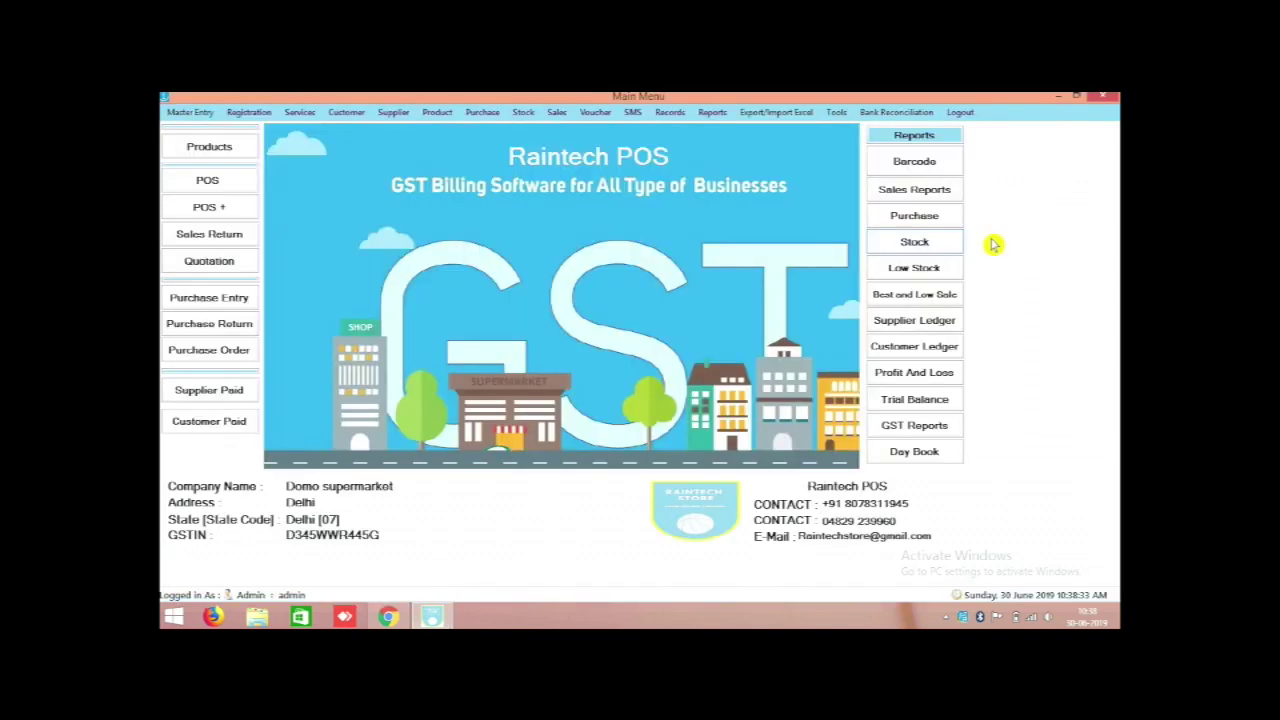
Step: Open the Products Export/Import Excel Sheet and import the prepared product workbook
{"action": "left_click", "coordinate": [776, 112]}
{"action": "left_click", "coordinate": [776, 128]}
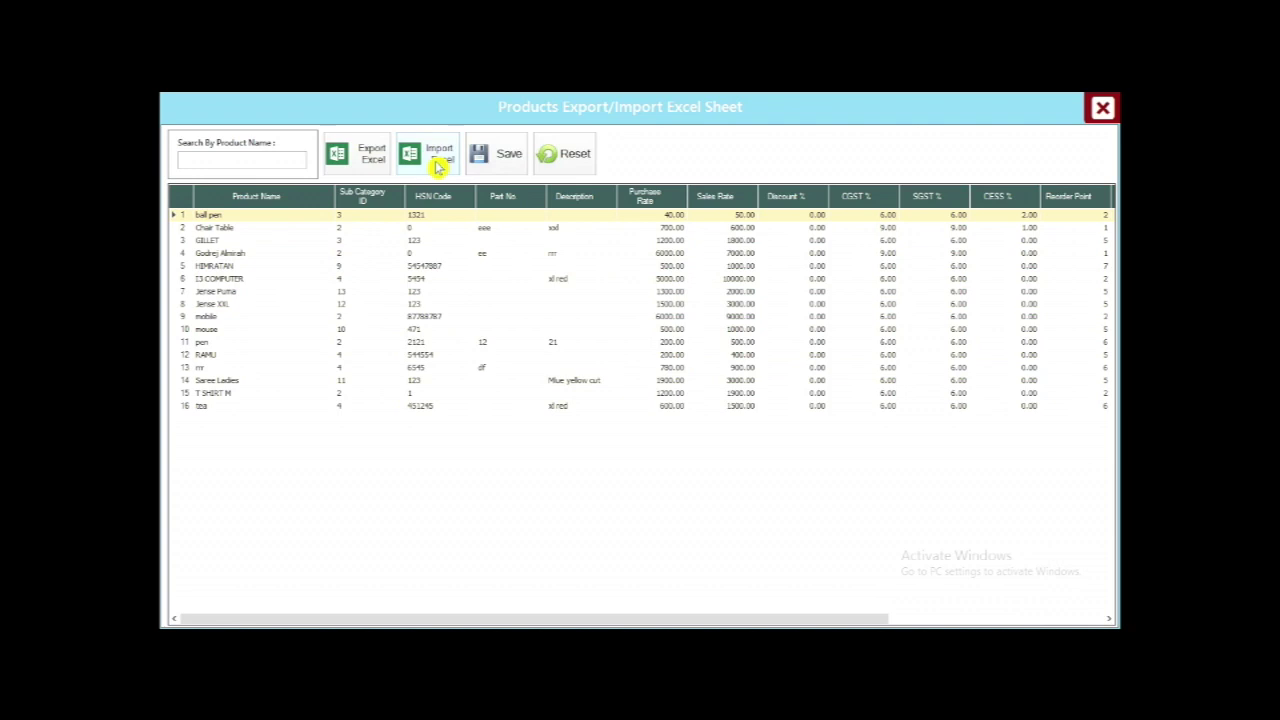
{"action": "left_click", "coordinate": [437, 161]}
{"action": "left_click", "coordinate": [398, 428]}
{"action": "left_click", "coordinate": [1000, 579]}
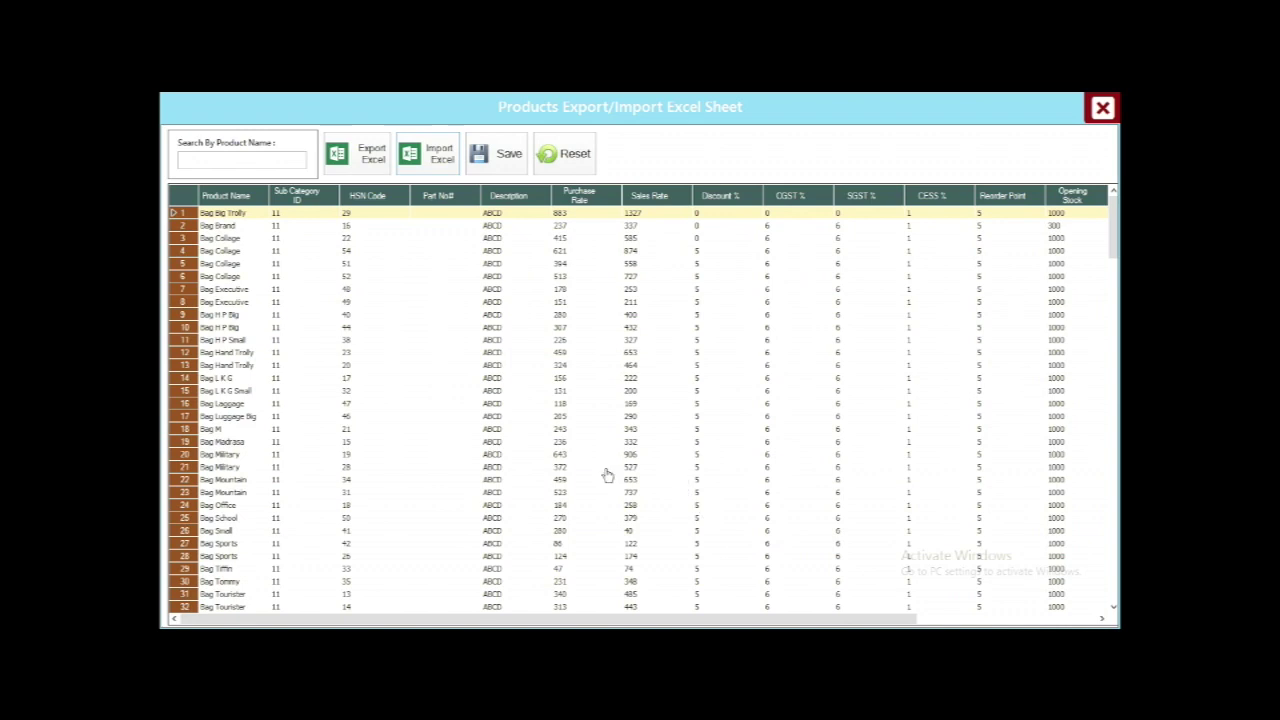
Step: Check the imported rows down to the last product, save them to the database, and close the import sheet
{"action": "scroll", "coordinate": [1110, 245], "scroll_direction": "down", "scroll_amount": 1}
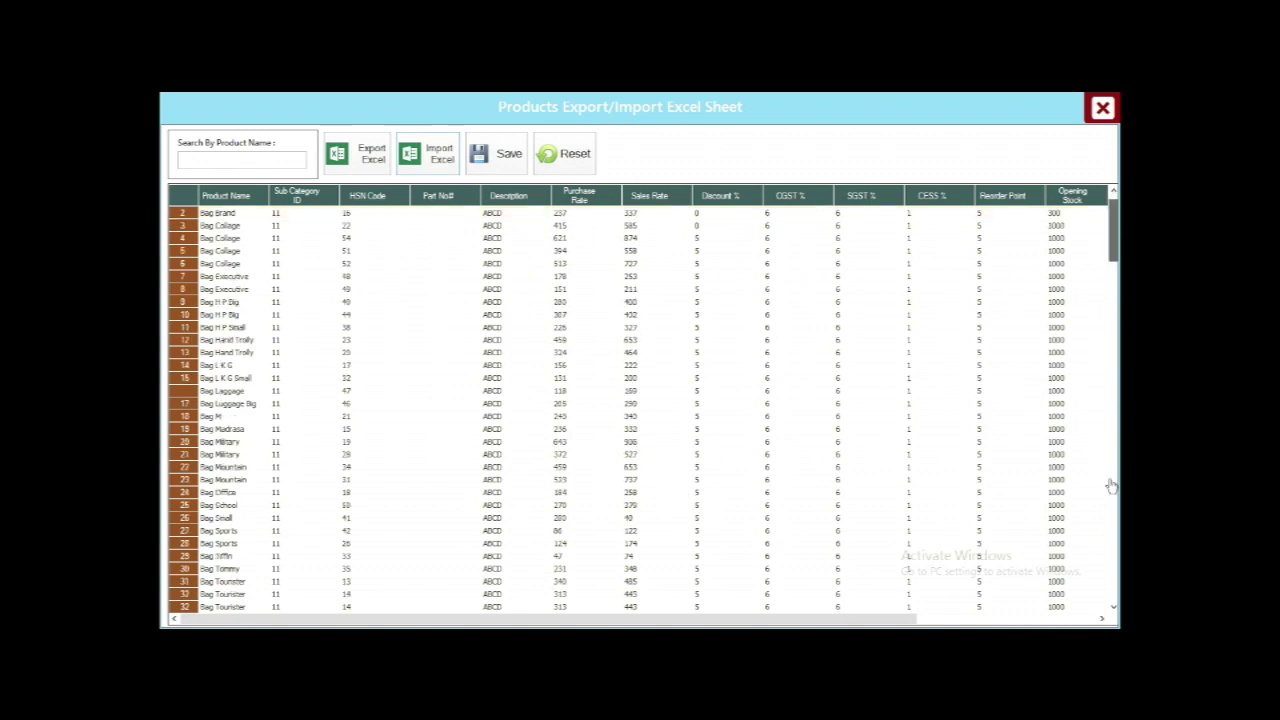
{"action": "left_click_drag", "start_coordinate": [1117, 541], "coordinate": [1114, 618]}
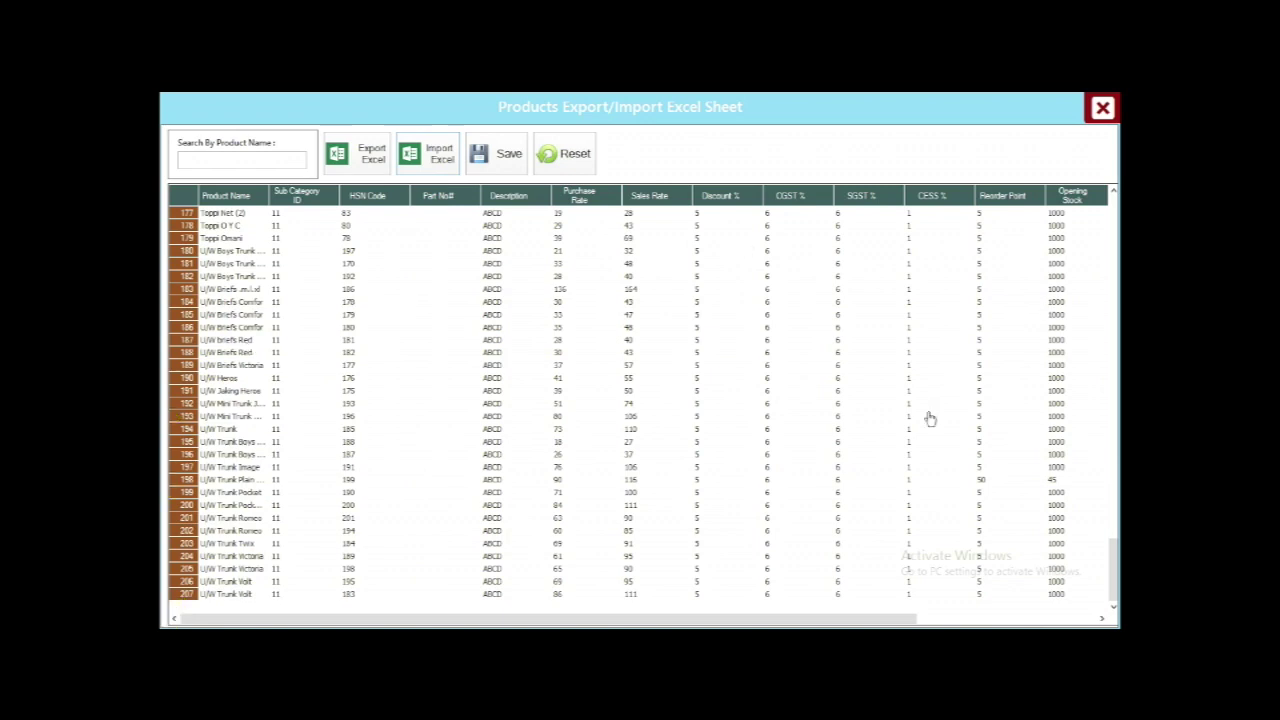
{"action": "left_click", "coordinate": [496, 156]}
{"action": "left_click", "coordinate": [506, 170]}
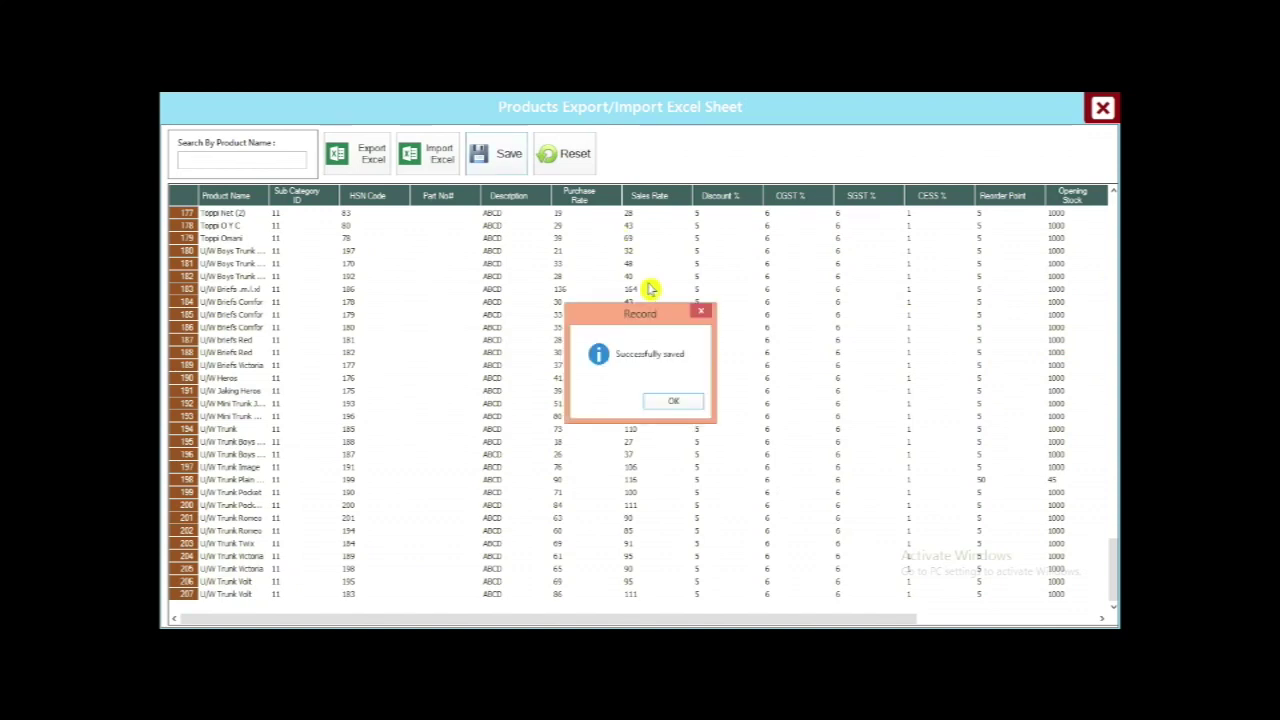
{"action": "left_click", "coordinate": [677, 404]}
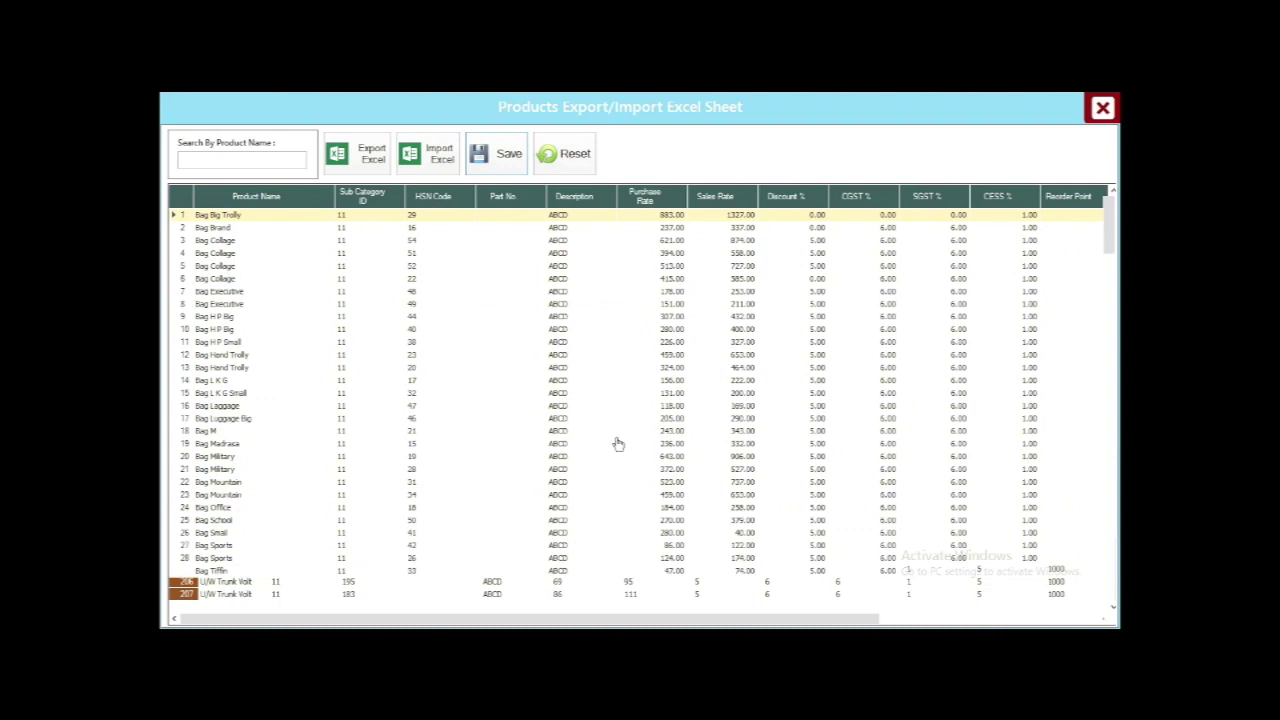
{"action": "left_click", "coordinate": [1104, 109]}
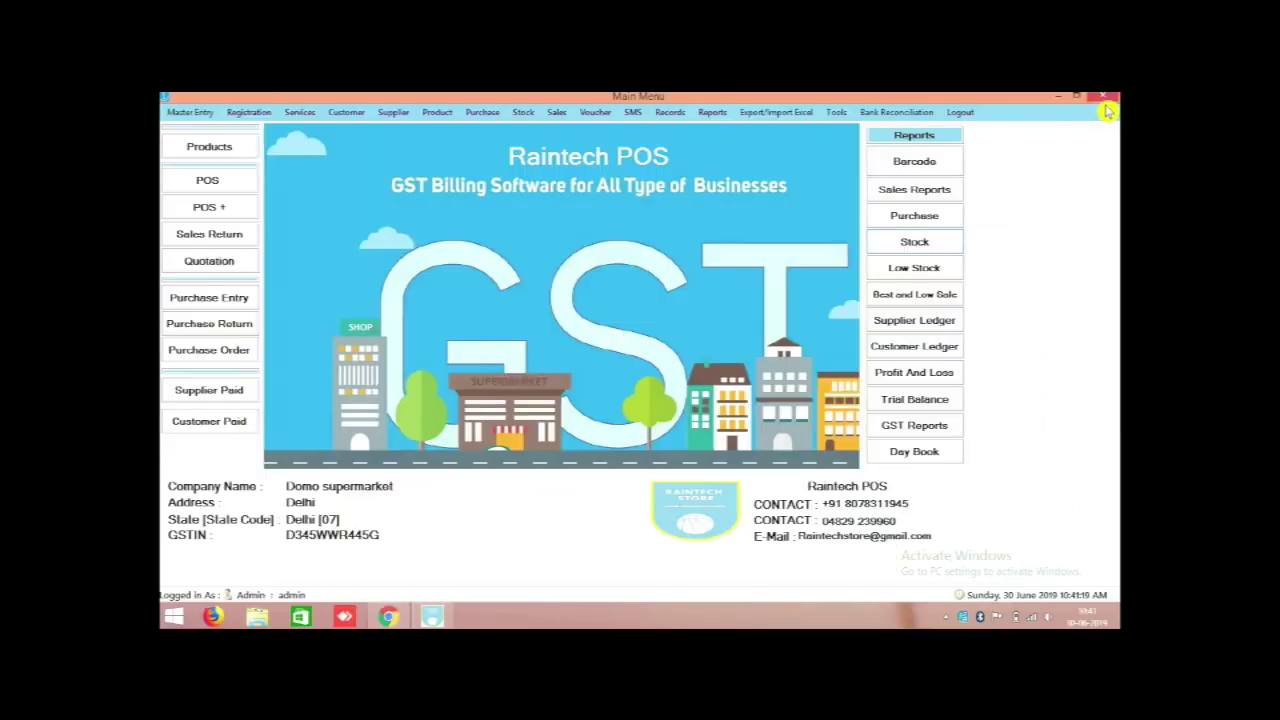
Step: View the Stock In Report again to check the imported products, and close the report windows
{"action": "left_click", "coordinate": [945, 247]}
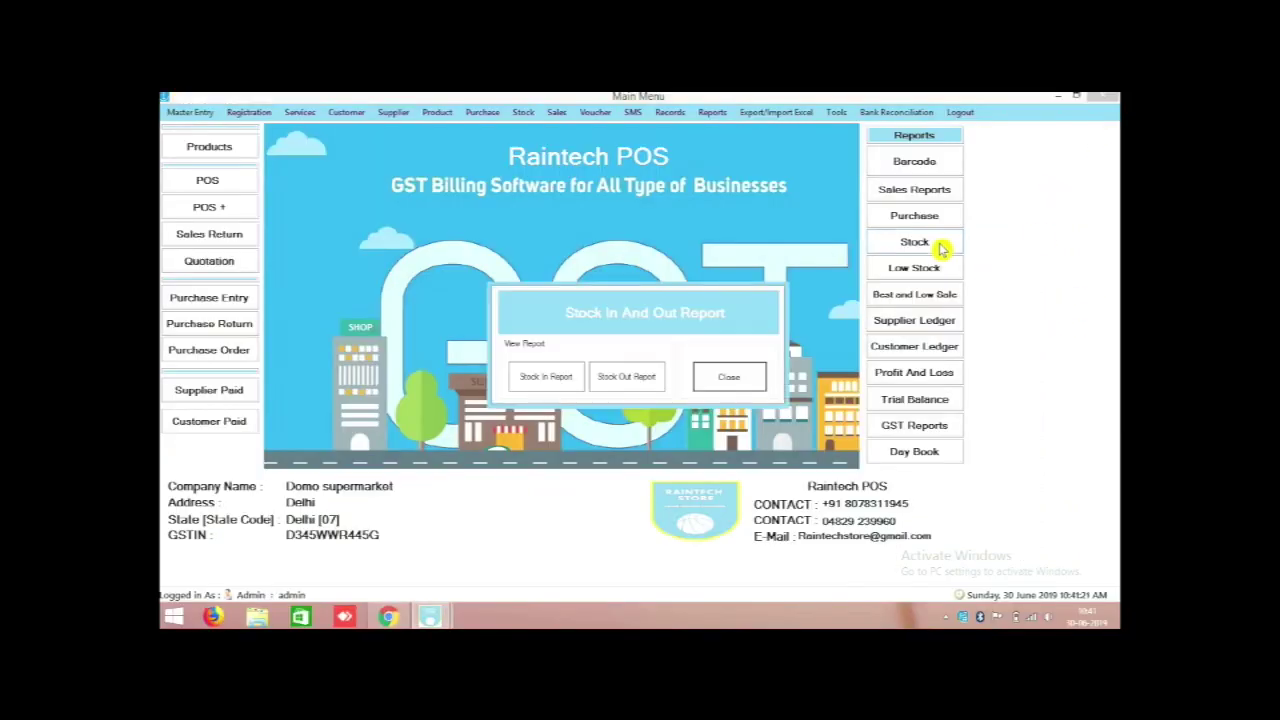
{"action": "left_click", "coordinate": [545, 385]}
{"action": "scroll", "coordinate": [571, 374], "scroll_direction": "down", "scroll_amount": 5}
{"action": "scroll", "coordinate": [571, 374], "scroll_direction": "up", "scroll_amount": 5}
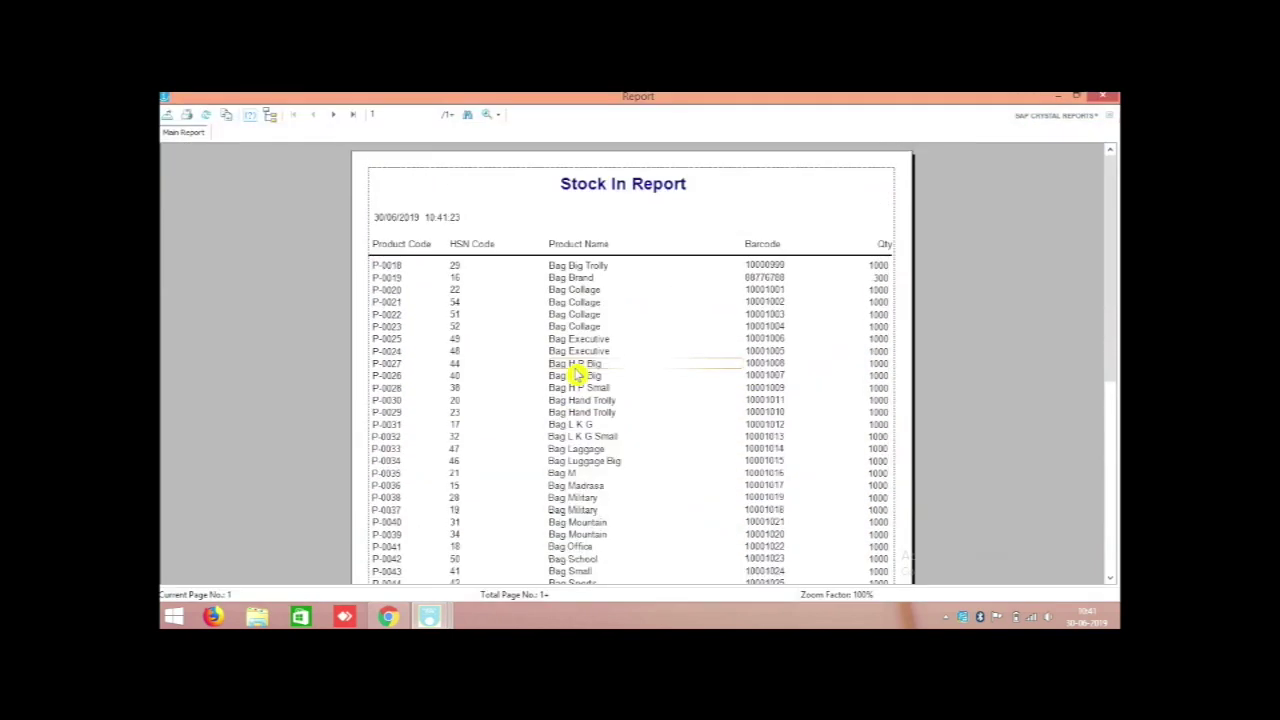
{"action": "left_click", "coordinate": [1103, 96]}
{"action": "left_click", "coordinate": [729, 377]}
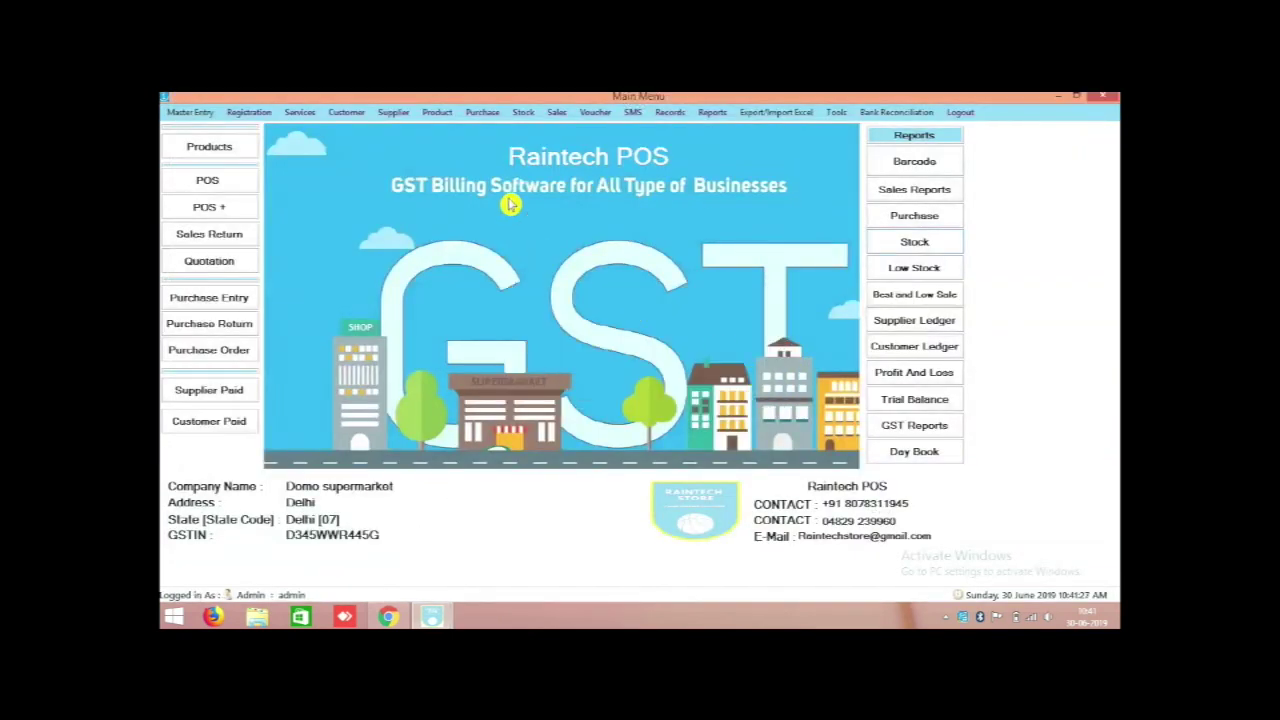
Step: Open the Stock In window and load all stock records to check the imported products' quantities and prices
{"action": "left_click", "coordinate": [523, 112]}
{"action": "left_click", "coordinate": [540, 129]}
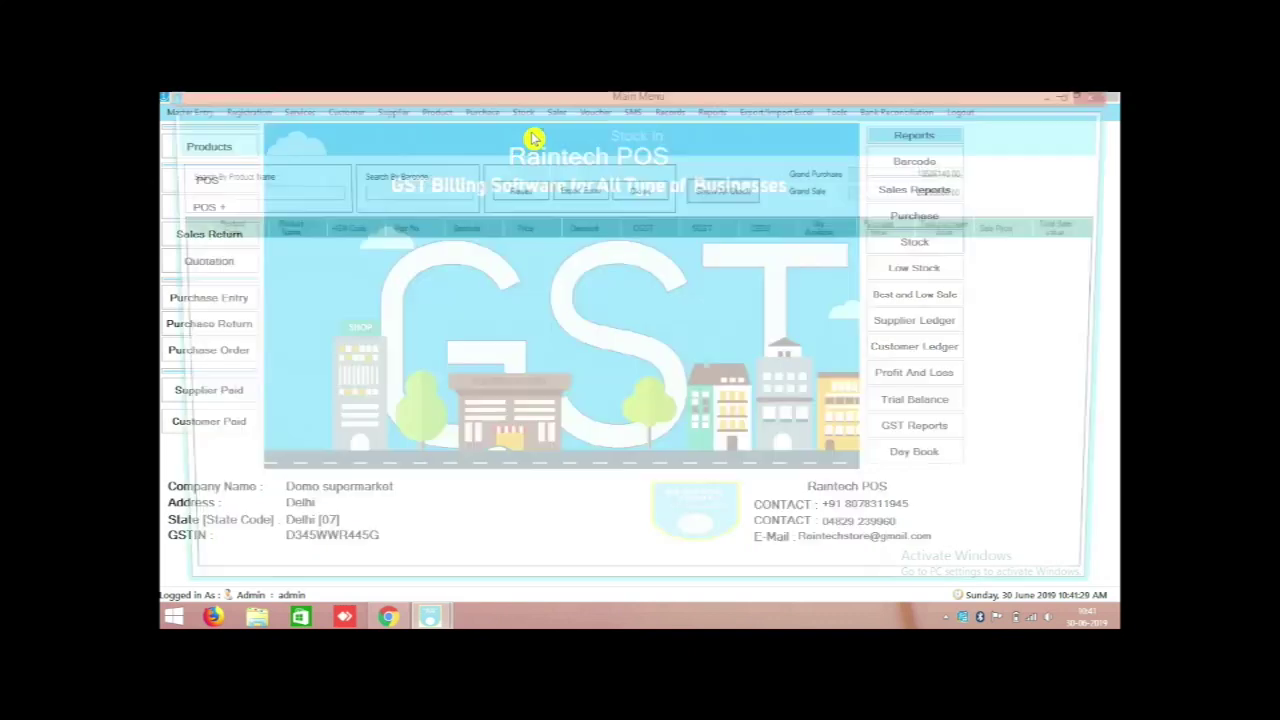
{"action": "left_click", "coordinate": [707, 195]}
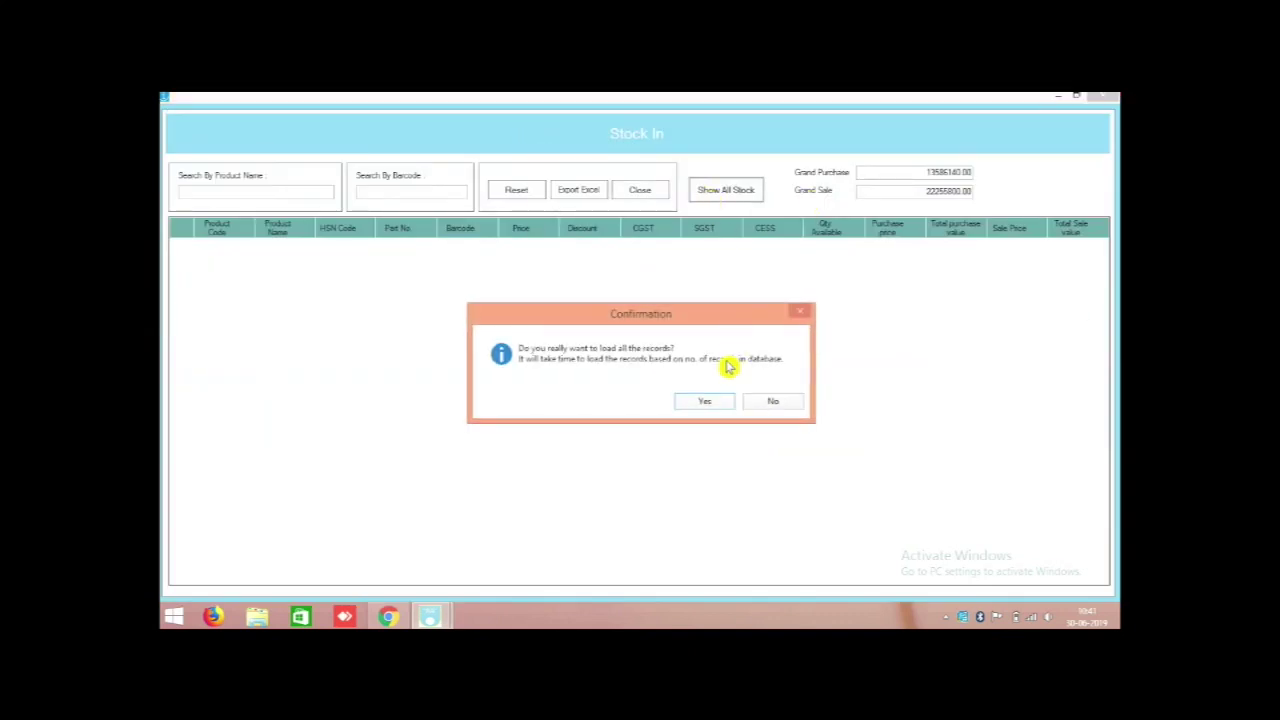
{"action": "left_click", "coordinate": [713, 400]}
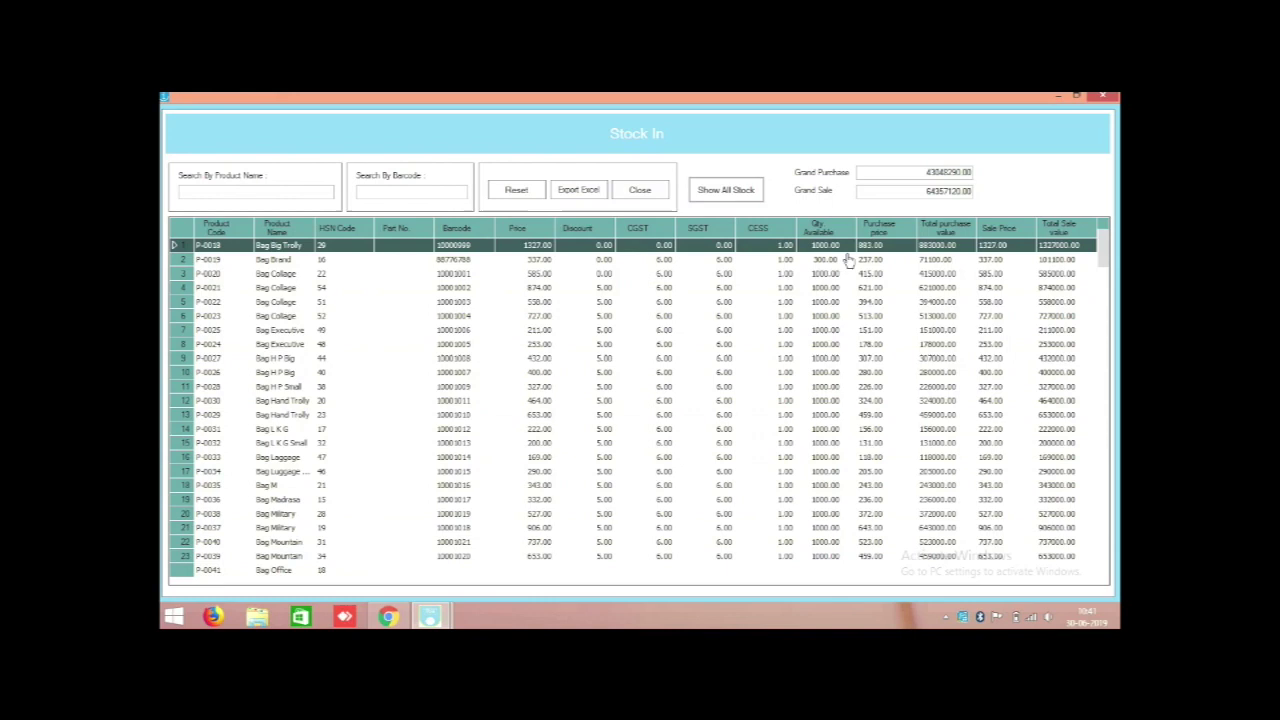
Step: Check the grand purchase and grand sale totals and the stock rows near the end of the list, and close the Stock In window
{"action": "left_click_drag", "start_coordinate": [911, 176], "coordinate": [992, 191]}
{"action": "left_click", "coordinate": [914, 190]}
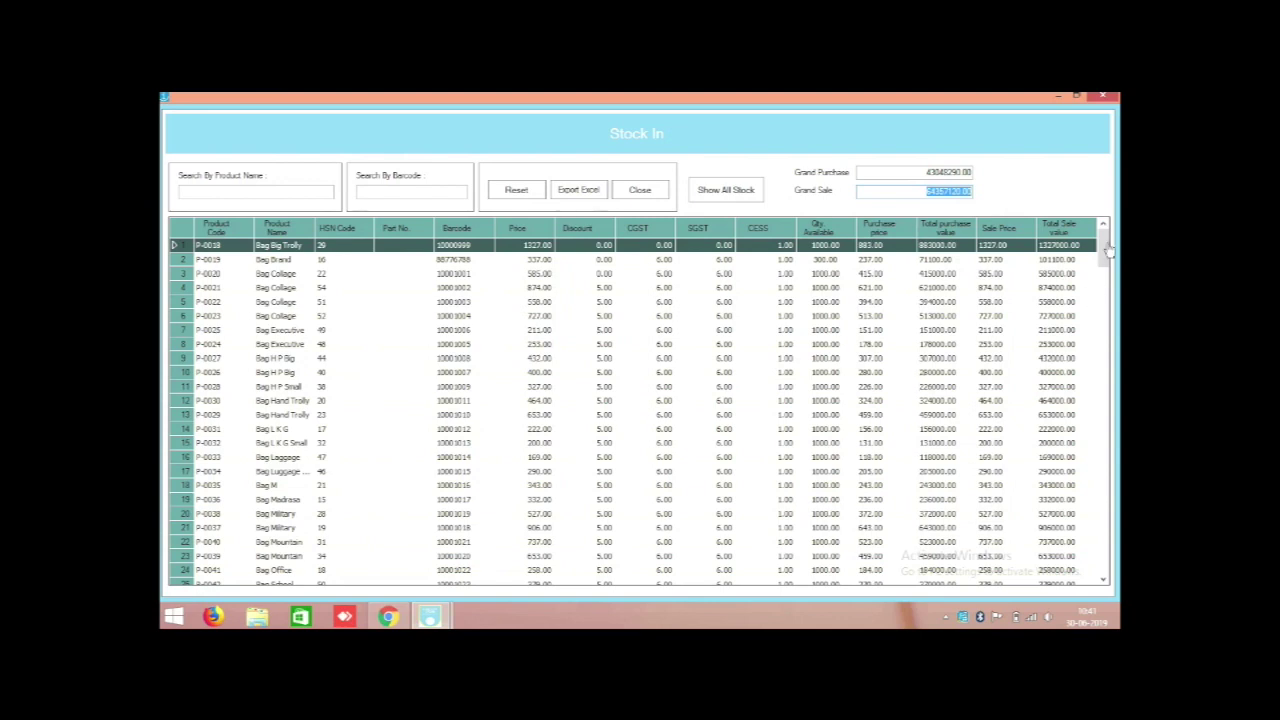
{"action": "scroll", "coordinate": [1100, 280], "scroll_direction": "down", "scroll_amount": 1}
{"action": "left_click_drag", "start_coordinate": [1104, 425], "coordinate": [1104, 510]}
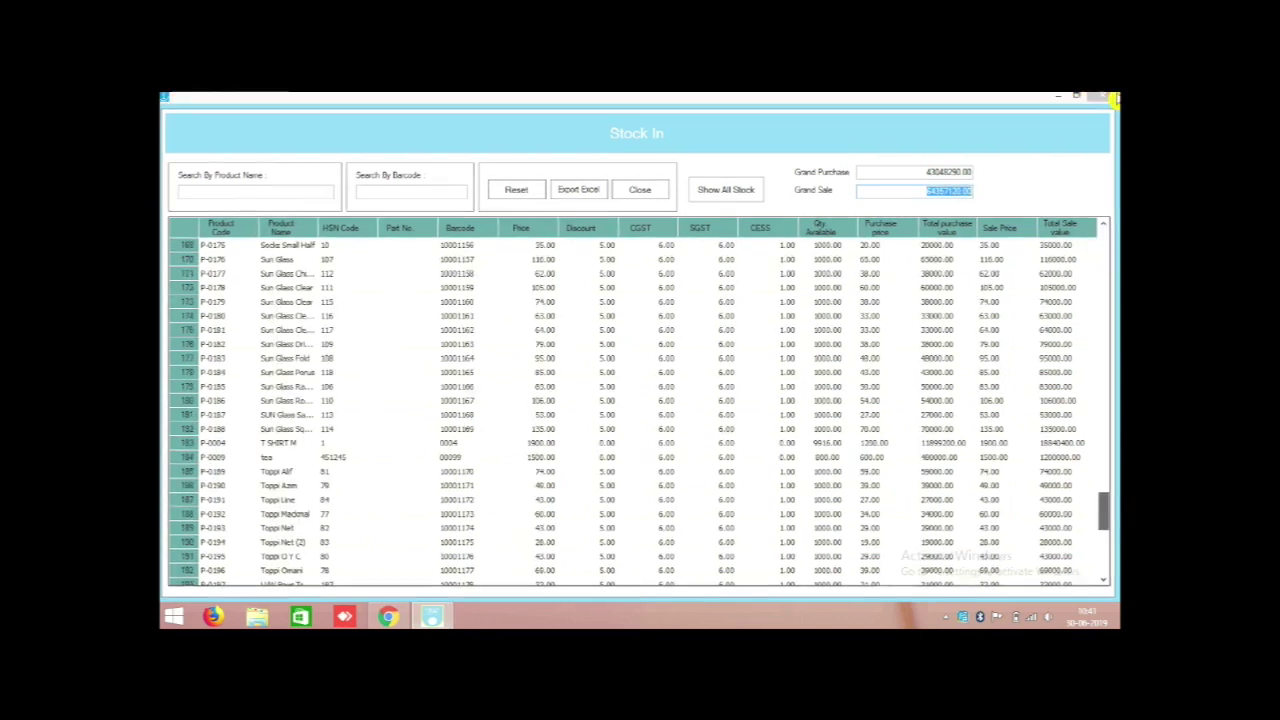
{"action": "left_click", "coordinate": [1102, 96]}
Step: Open the Point of Sale window, look through its product name list for the imported products, and close the window
{"action": "left_click", "coordinate": [208, 181]}
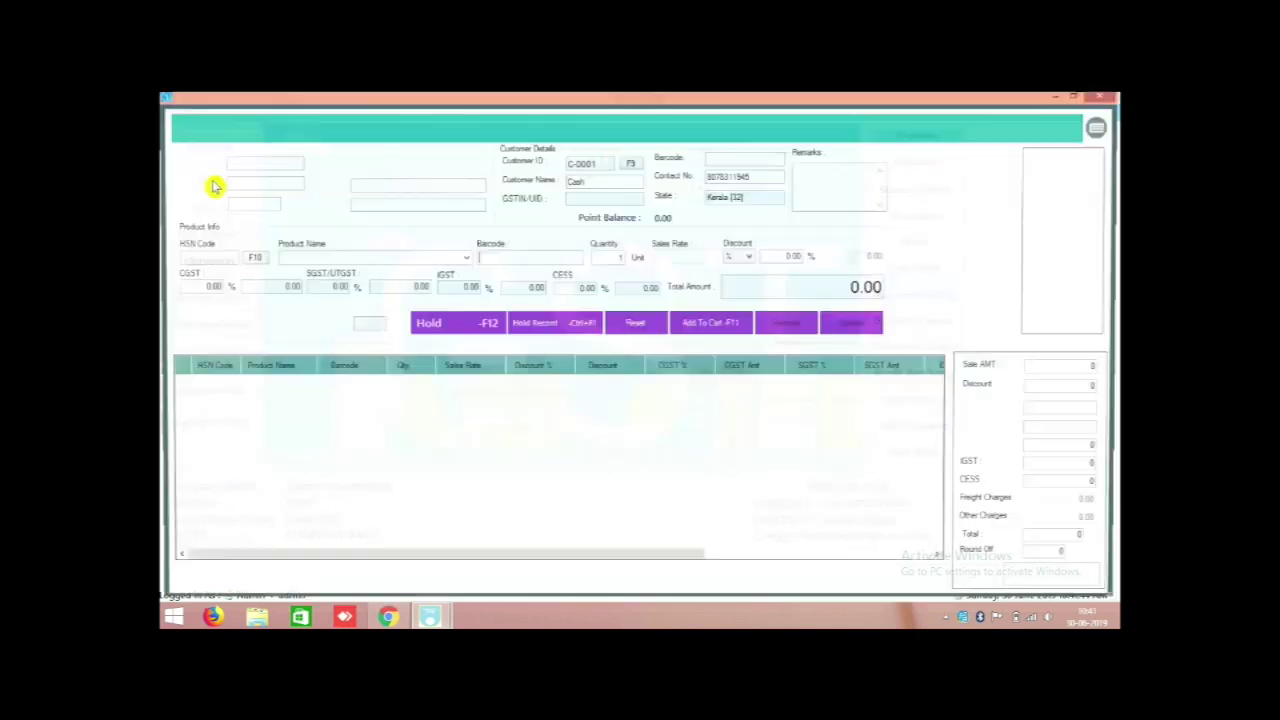
{"action": "left_click", "coordinate": [466, 260]}
{"action": "scroll", "coordinate": [408, 390], "scroll_direction": "down", "scroll_amount": 6}
{"action": "scroll", "coordinate": [392, 392], "scroll_direction": "down", "scroll_amount": 10}
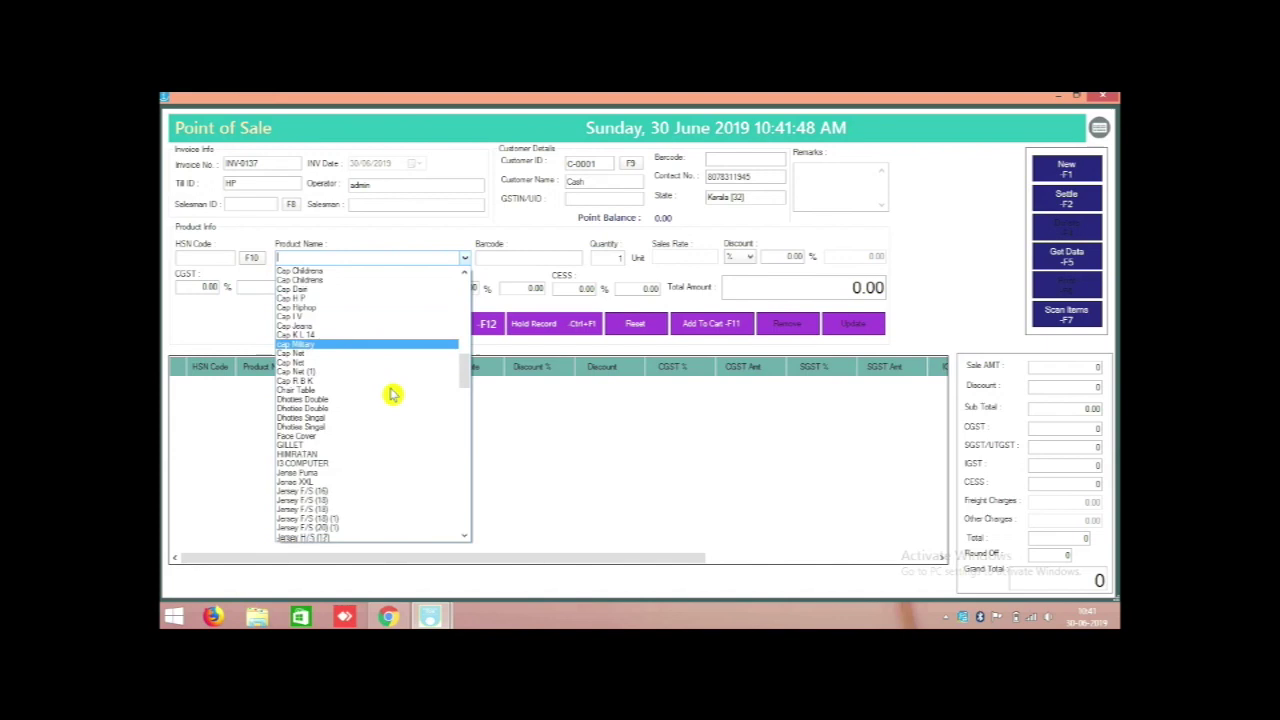
{"action": "scroll", "coordinate": [555, 265], "scroll_direction": "down", "scroll_amount": 5}
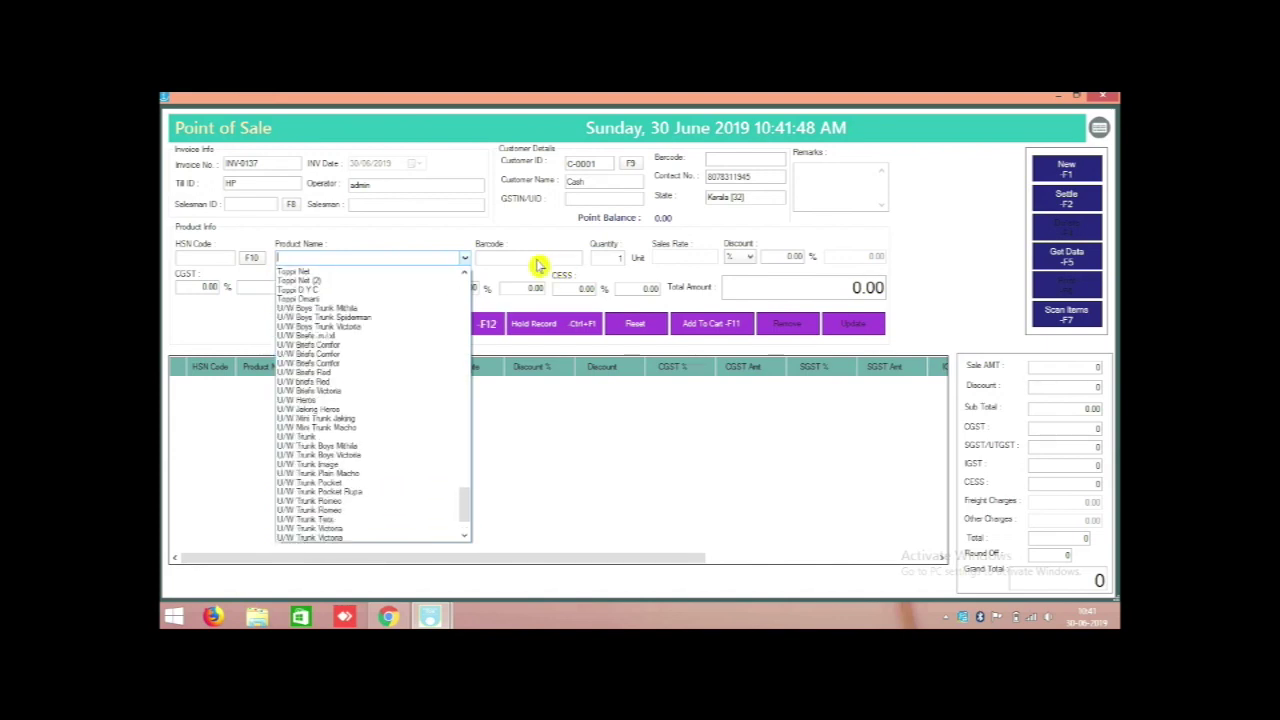
{"action": "left_click", "coordinate": [512, 257]}
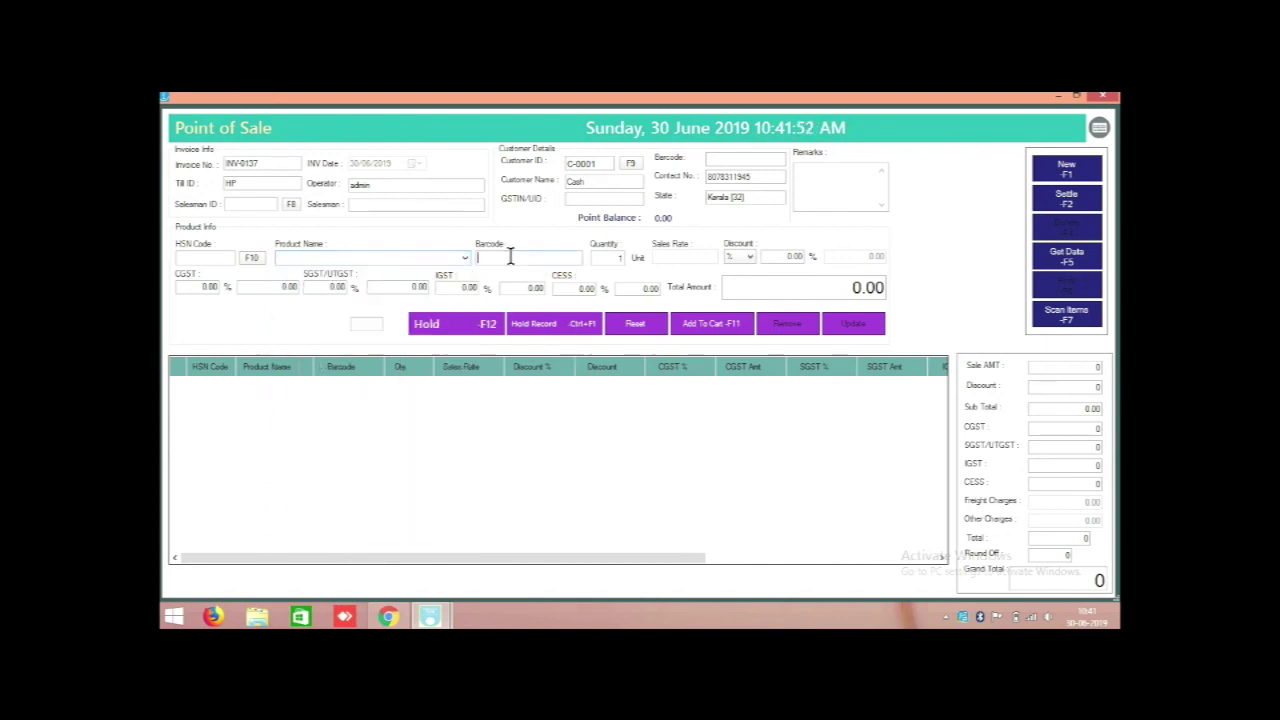
{"action": "left_click", "coordinate": [1103, 96]}
Step: Open Barcode Label Printing, review the imported products' barcodes and available quantities, and close the window
{"action": "left_click", "coordinate": [910, 164]}
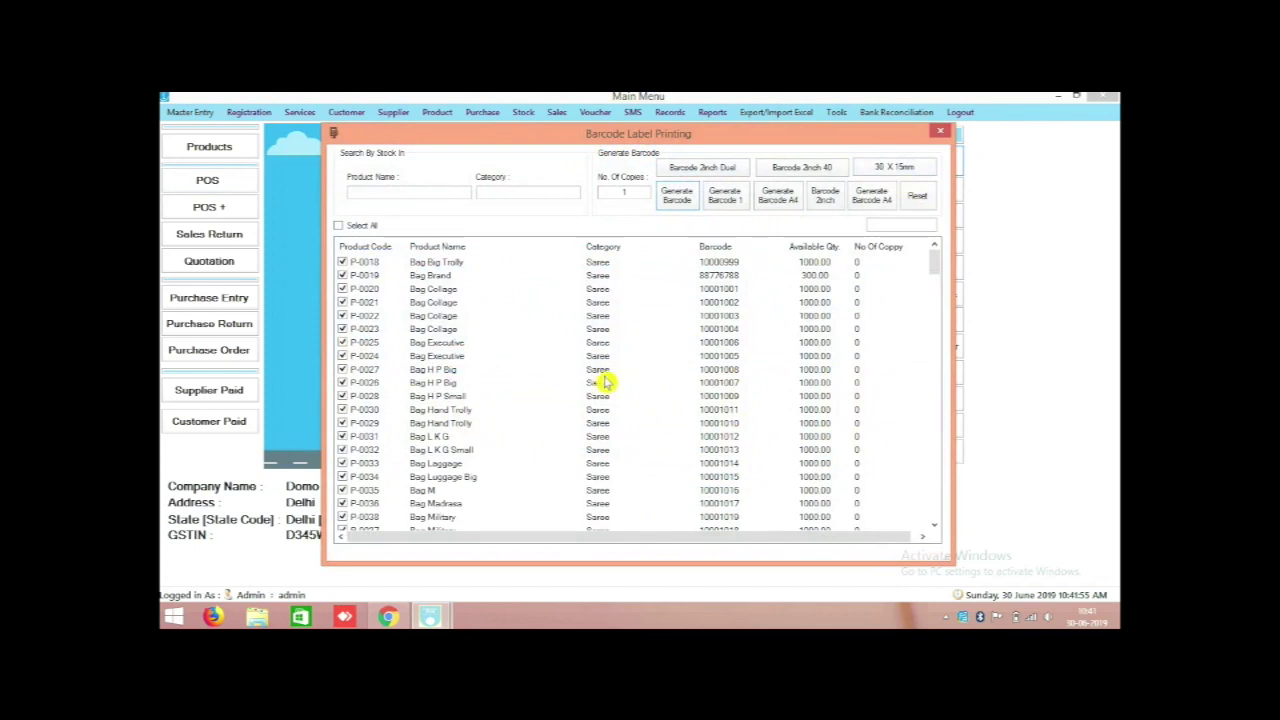
{"action": "mouse_move", "coordinate": [934, 257]}
{"action": "left_mouse_down"}
{"action": "mouse_move", "coordinate": [943, 522]}
{"action": "mouse_move", "coordinate": [946, 251]}
{"action": "left_mouse_up"}
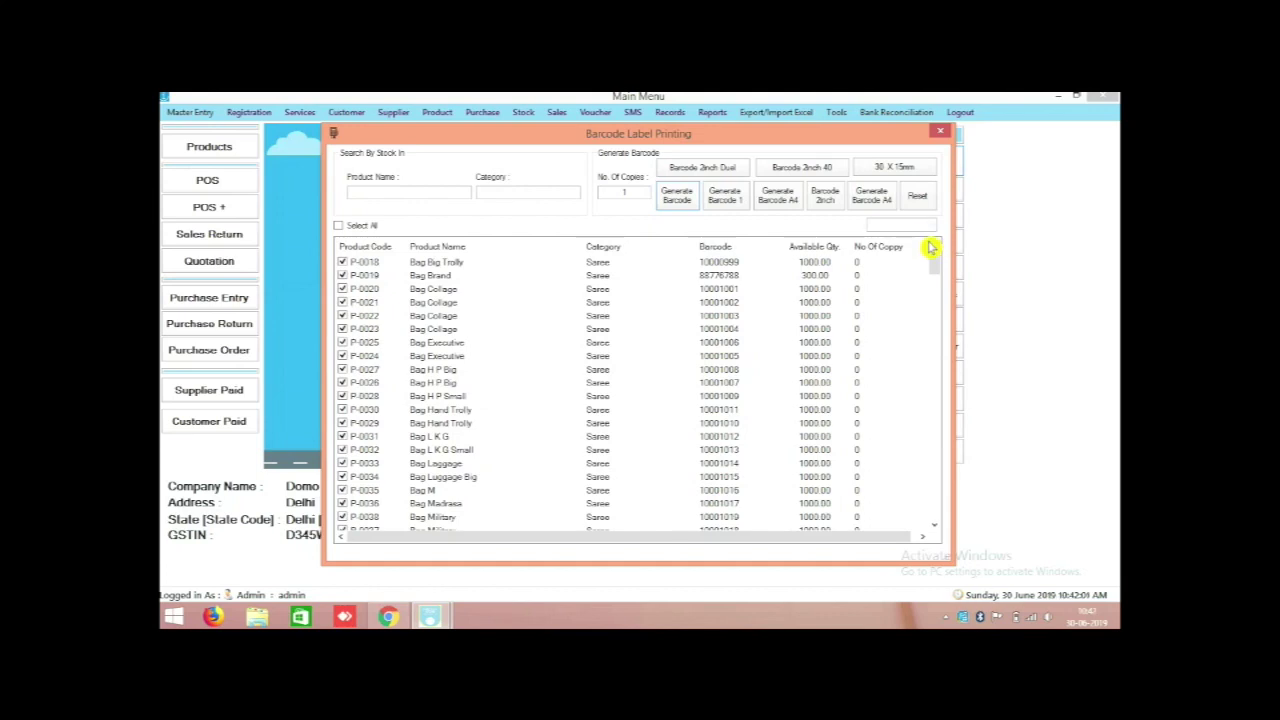
{"action": "left_click", "coordinate": [940, 133]}
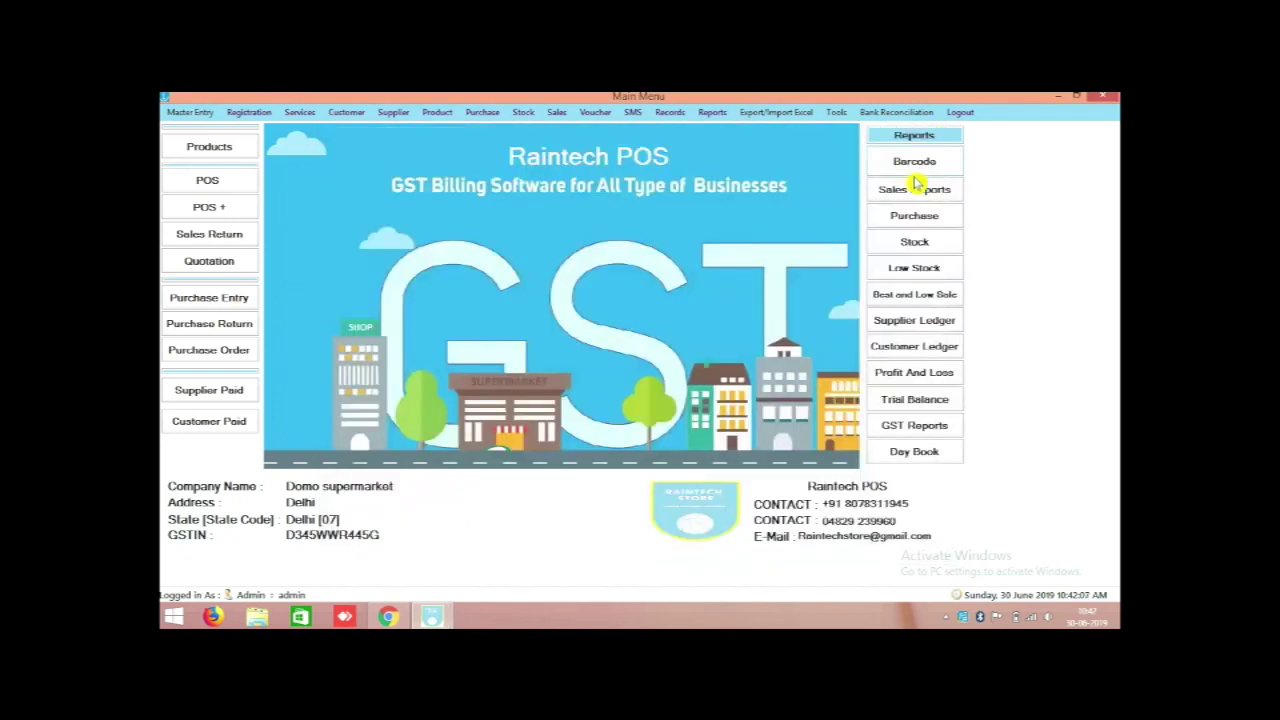